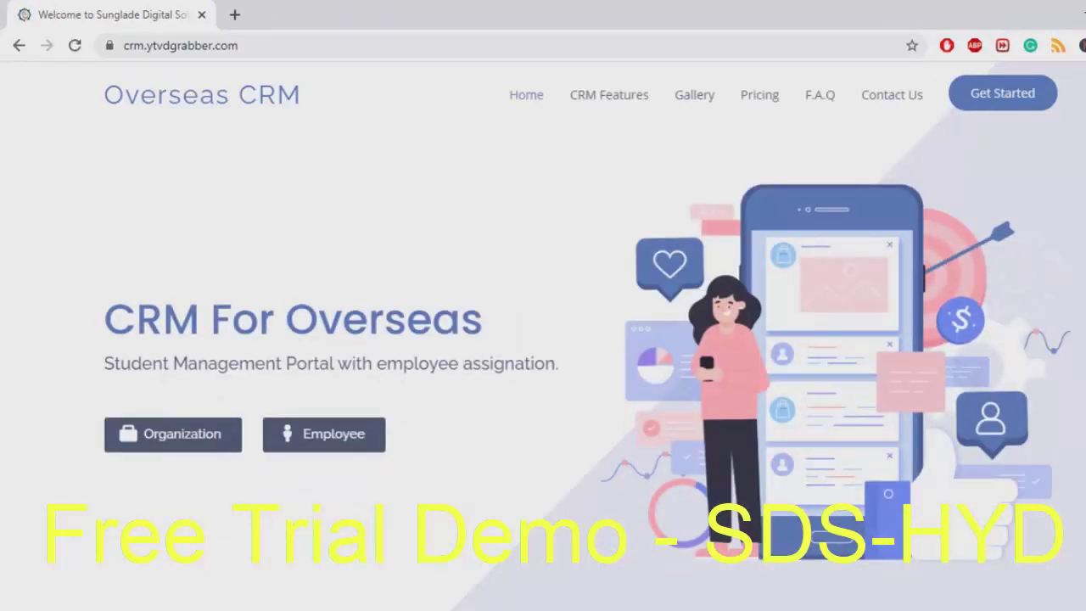
# Start registering a new organization from the Overseas CRM home page
pyautogui.click(173, 434)
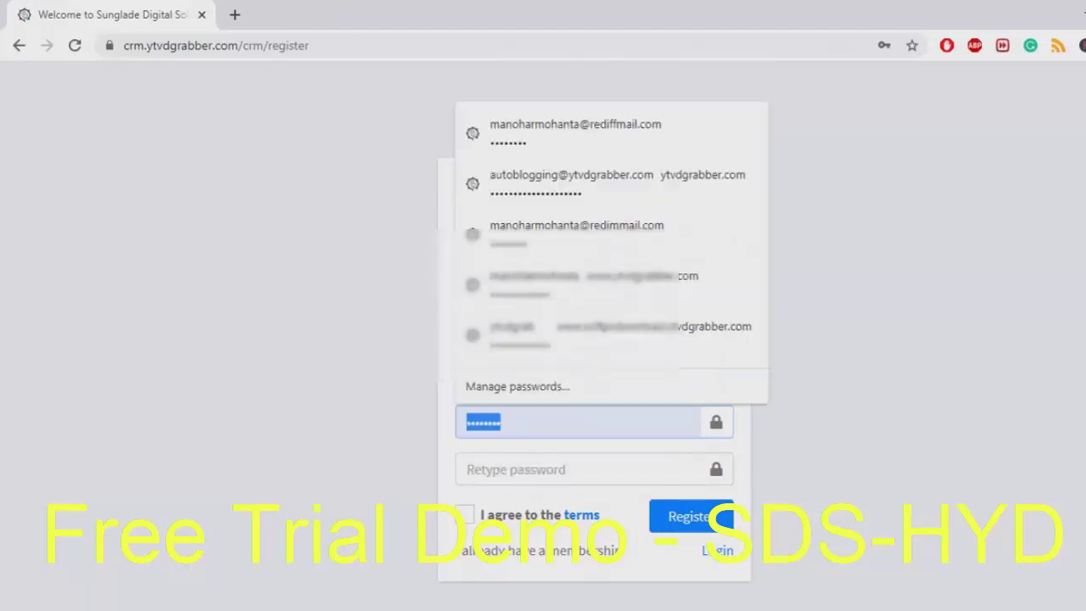
# Enter organization Test Overseas, address Test Address, full name SDS-Hyderabad and the contact e-mail
pyautogui.click(585, 234)
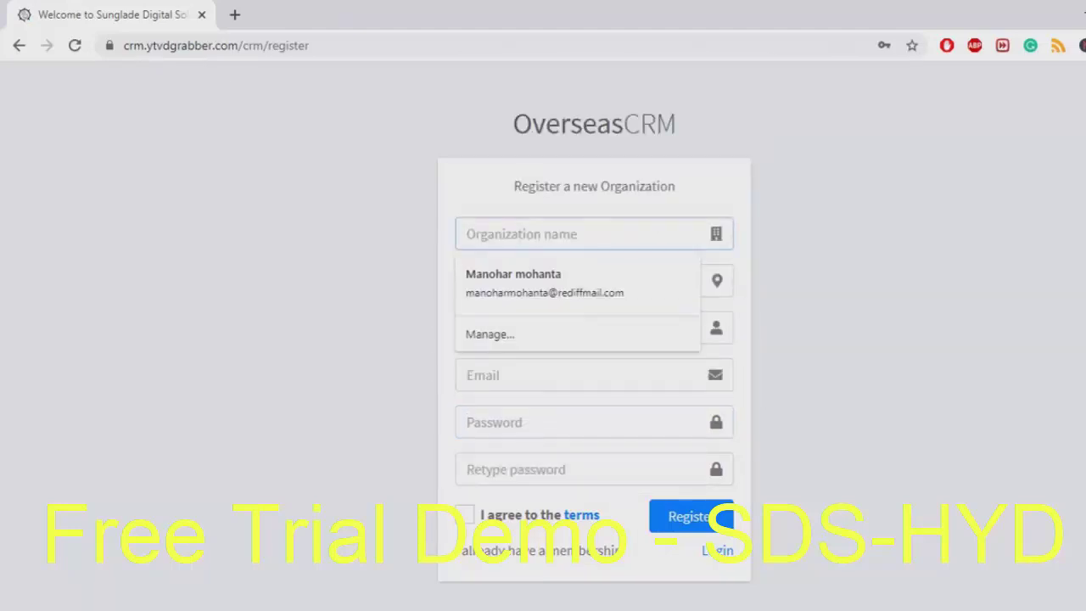
pyautogui.write('Test Oversea')
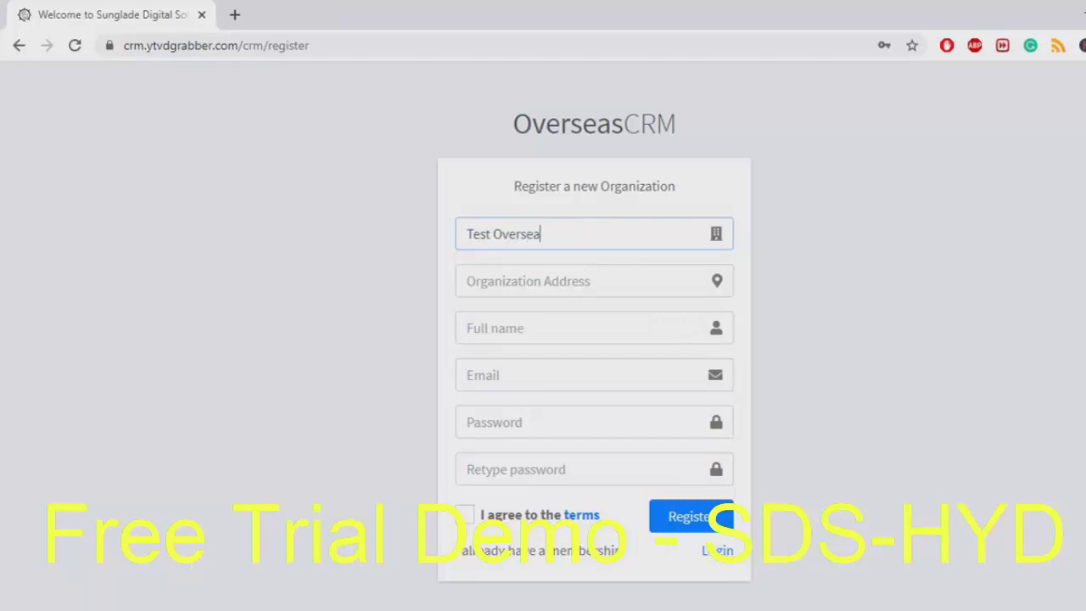
pyautogui.write('s')
pyautogui.press('Tab')
pyautogui.write('Test Add')
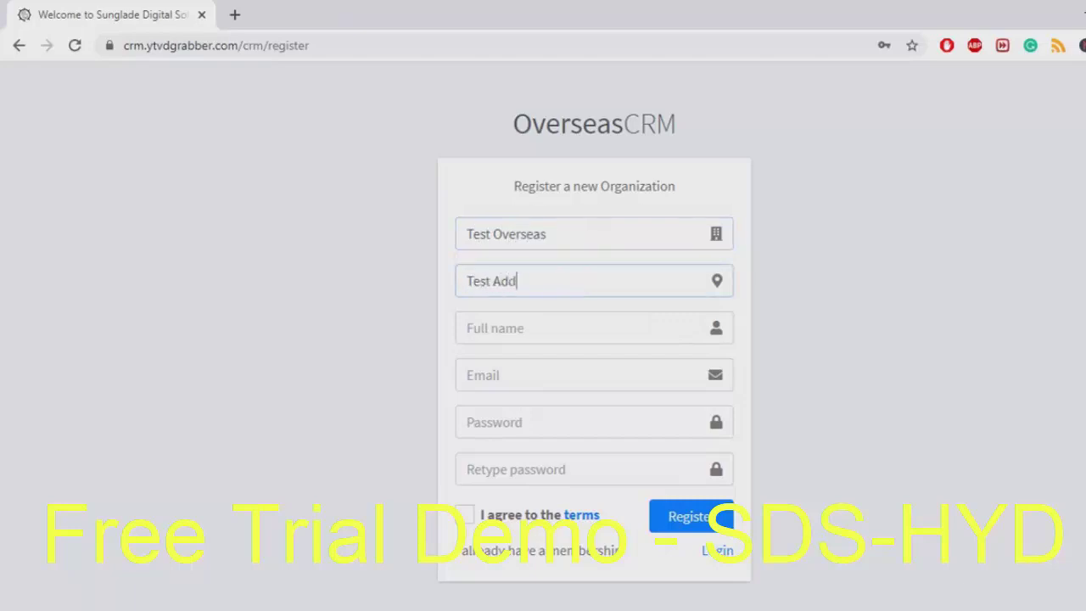
pyautogui.write('ress')
pyautogui.press('Tab')
pyautogui.write('SD')
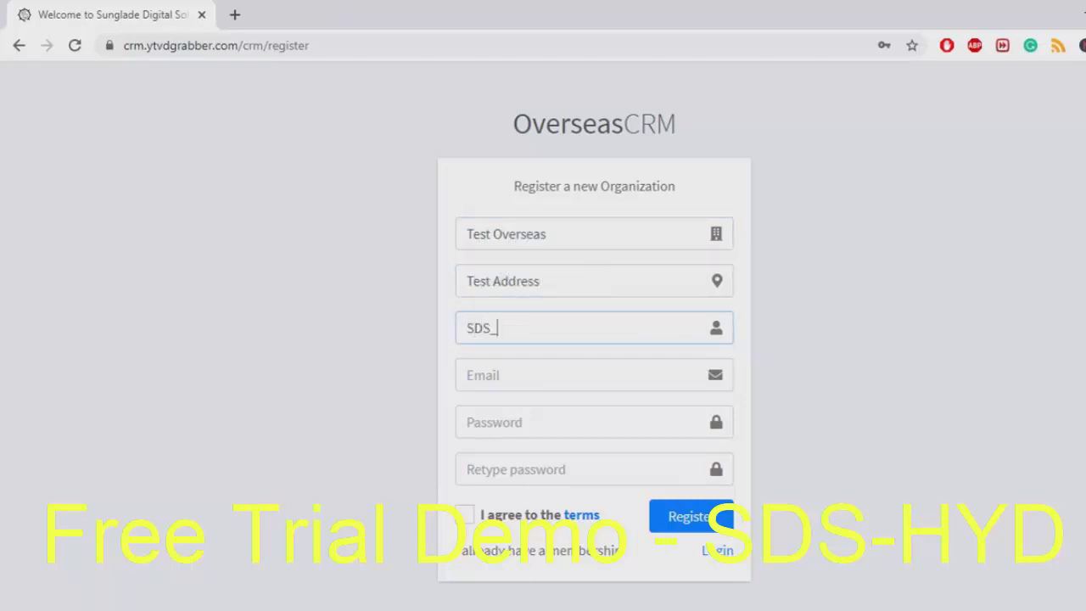
pyautogui.write('S-Hyderabad')
pyautogui.press('Tab')
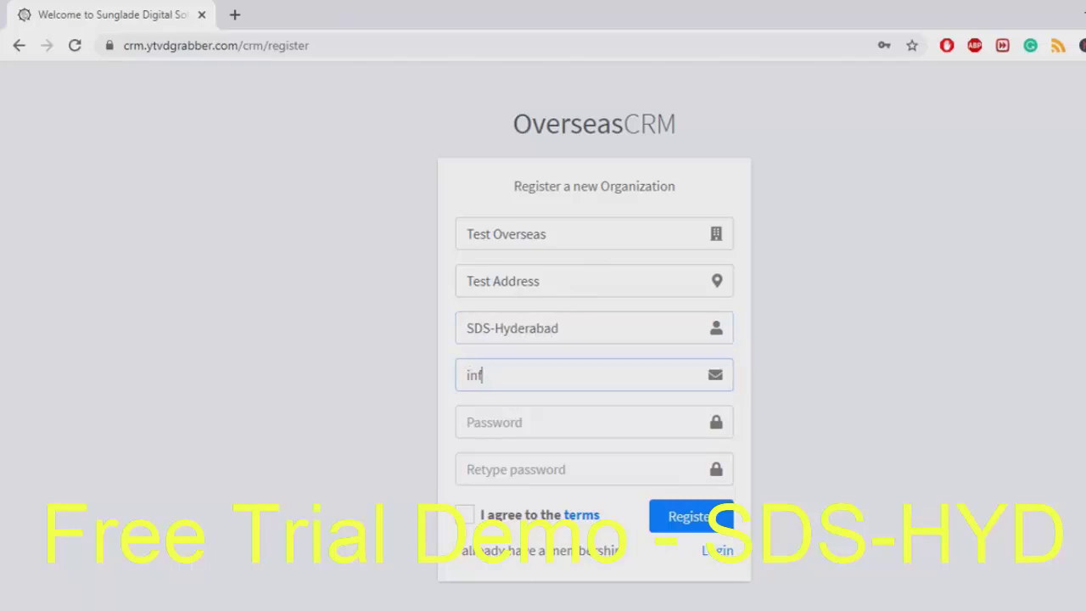
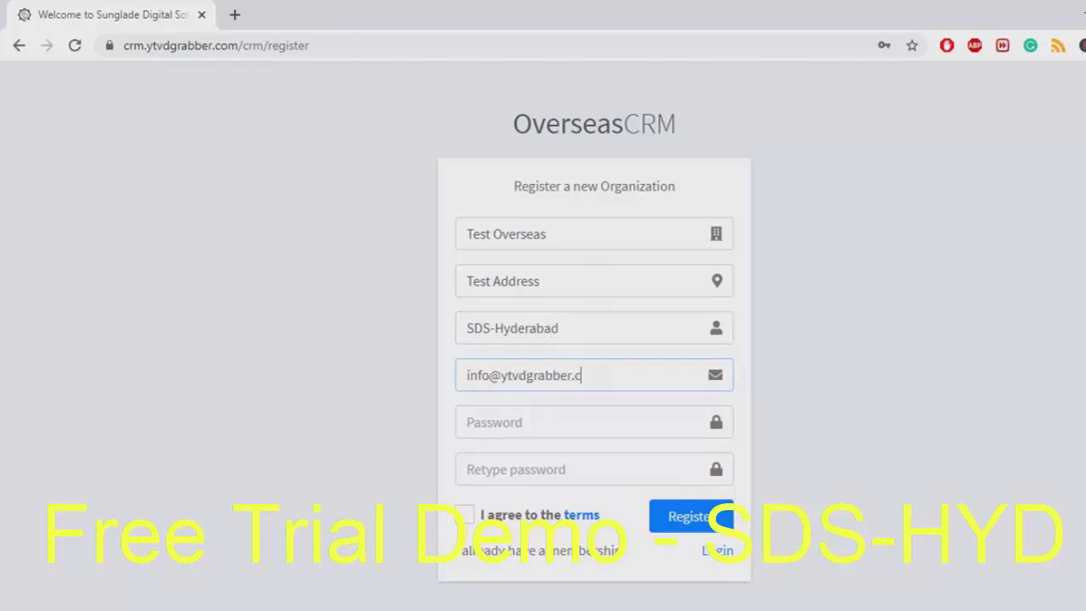
# Enter the account password, accept the terms and submit the registration
pyautogui.press('Tab')
pyautogui.write('1')
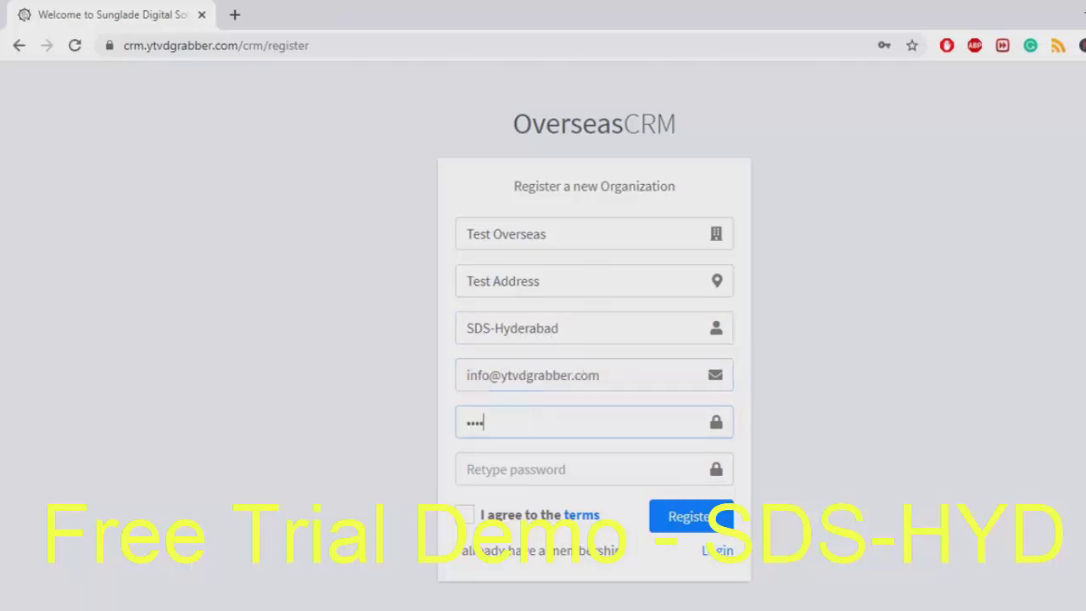
pyautogui.write('12')
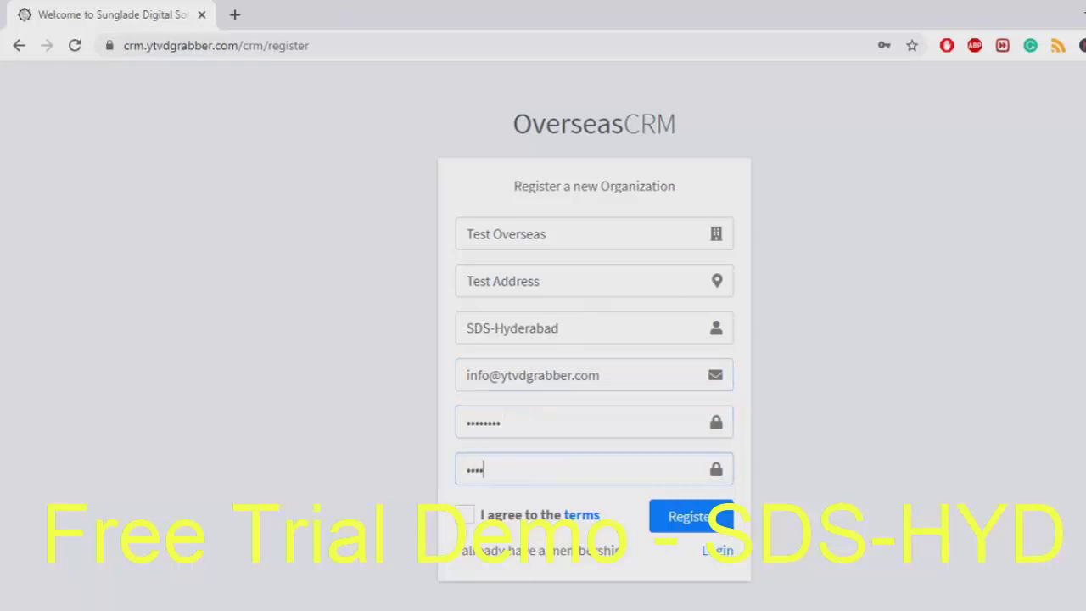
pyautogui.press('Tab')
pyautogui.press('space')
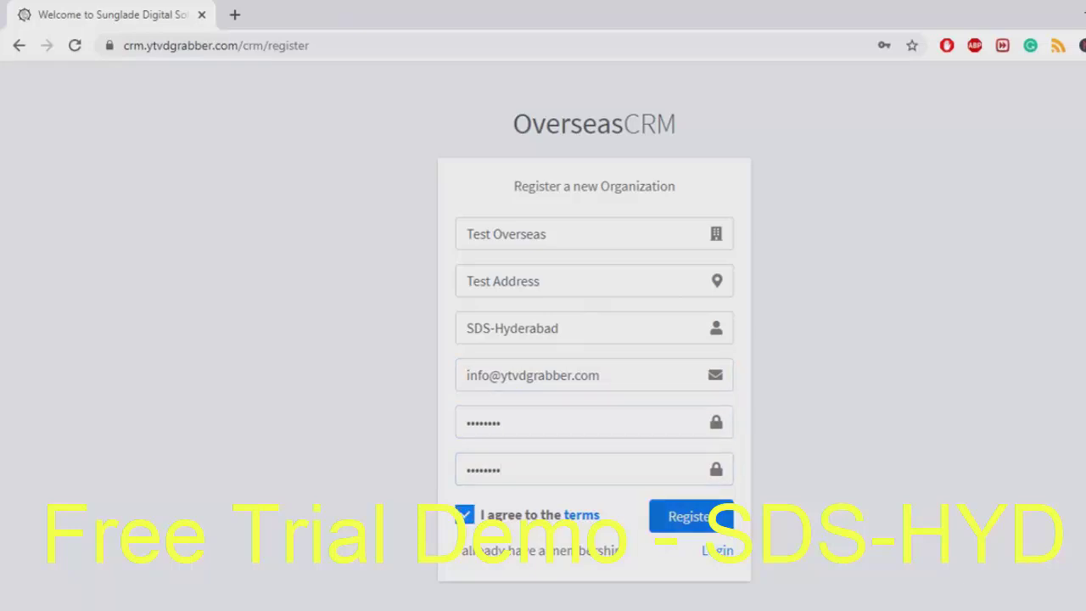
pyautogui.press('Return')
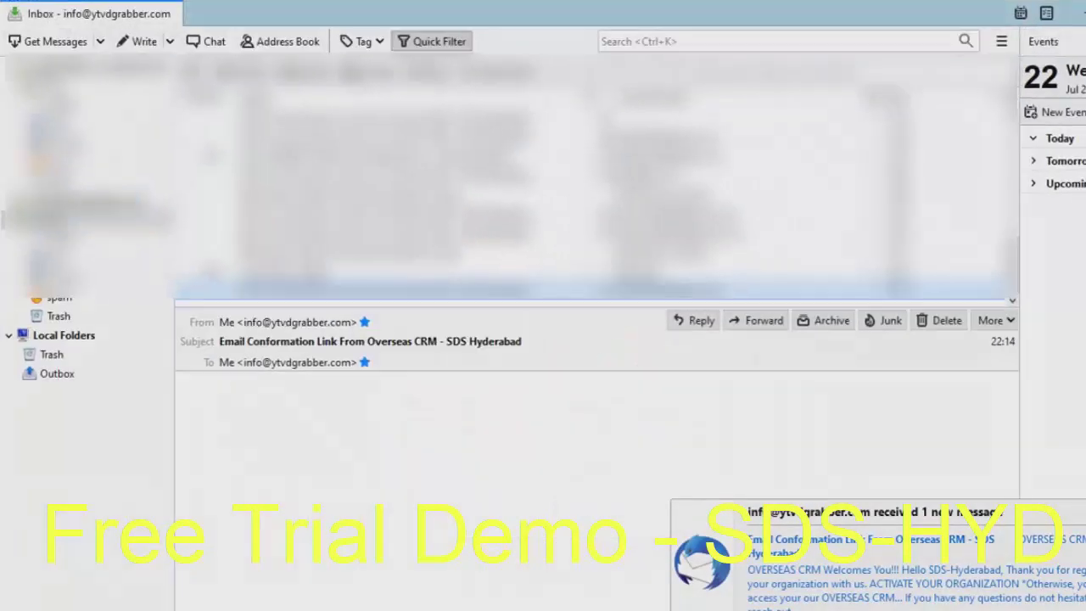
# Load the e-mail's remote content and copy the Activate Your Organization link address
pyautogui.click(988, 410)
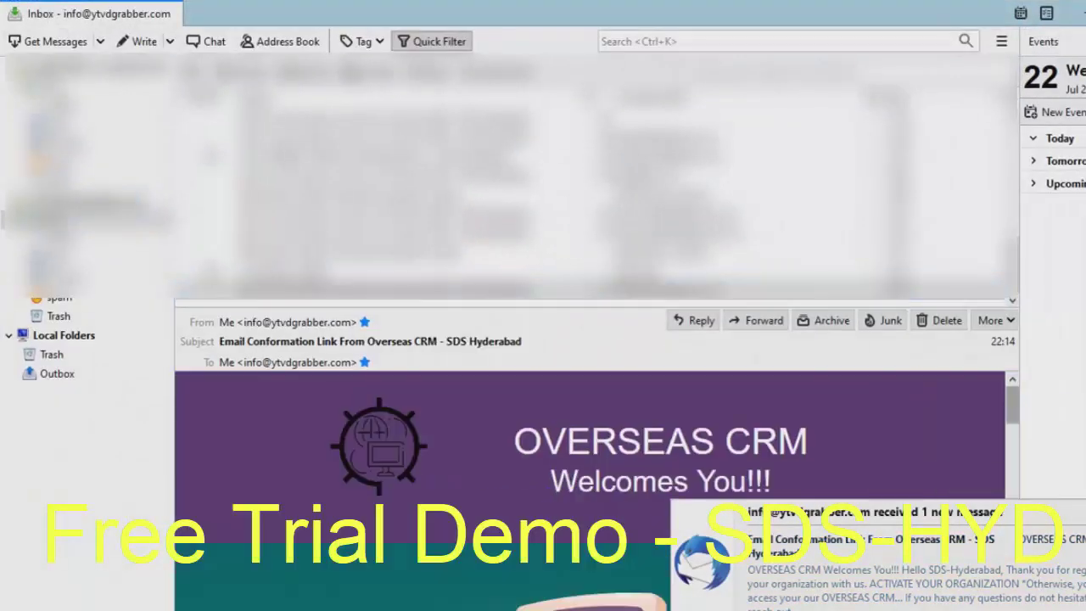
pyautogui.scroll(-3, 594, 492)
pyautogui.scroll(-5, 594, 492)
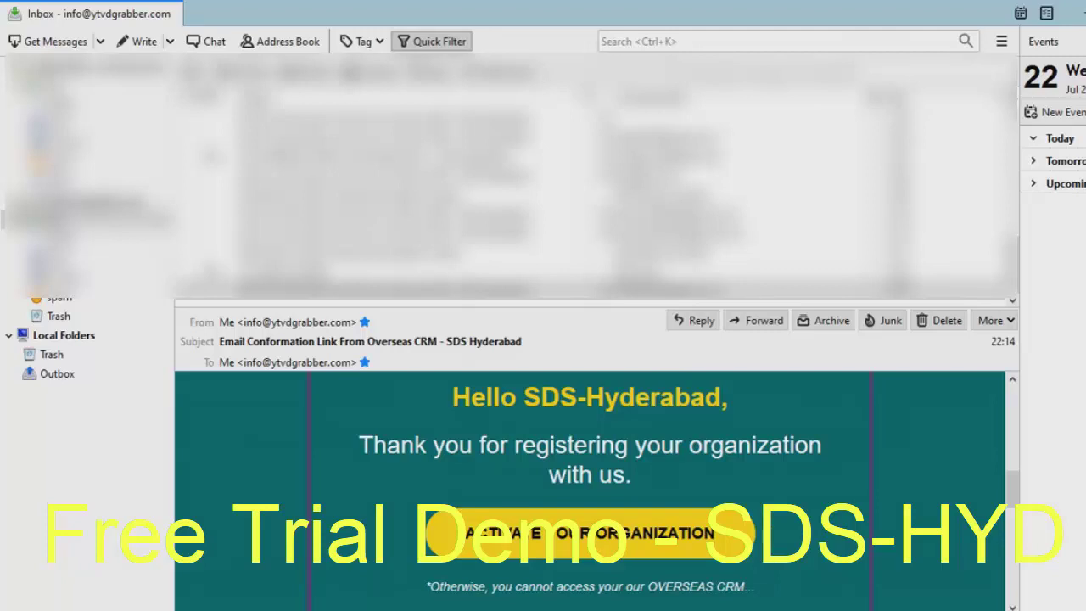
pyautogui.rightClick(531, 531)
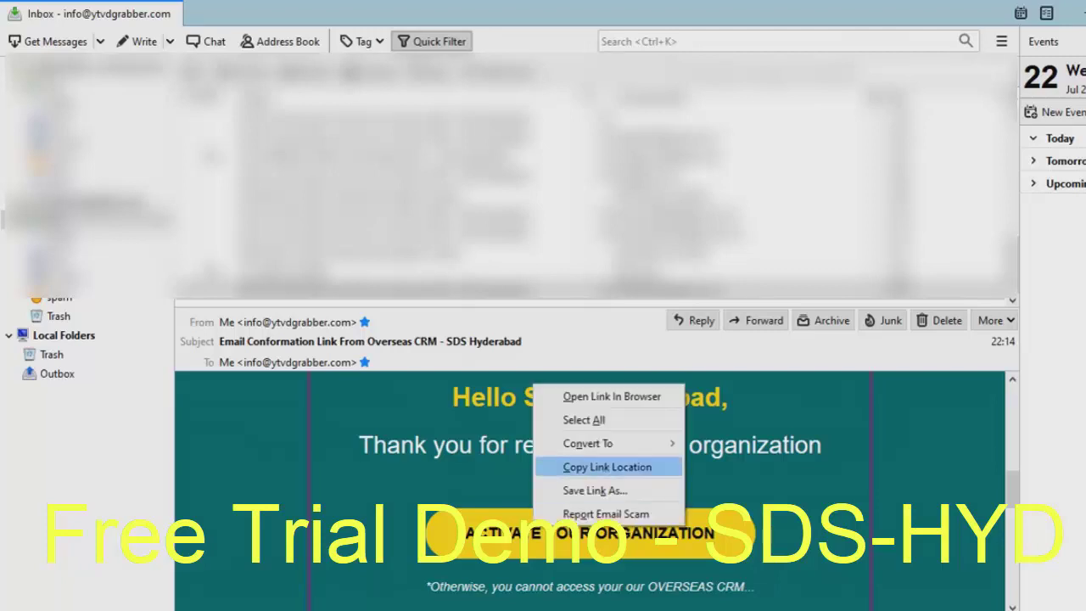
pyautogui.click(609, 468)
pyautogui.hotkey('alt', 'Tab')
# Open the copied organization activation link in the browser
pyautogui.hotkey('ctrl', 'l')
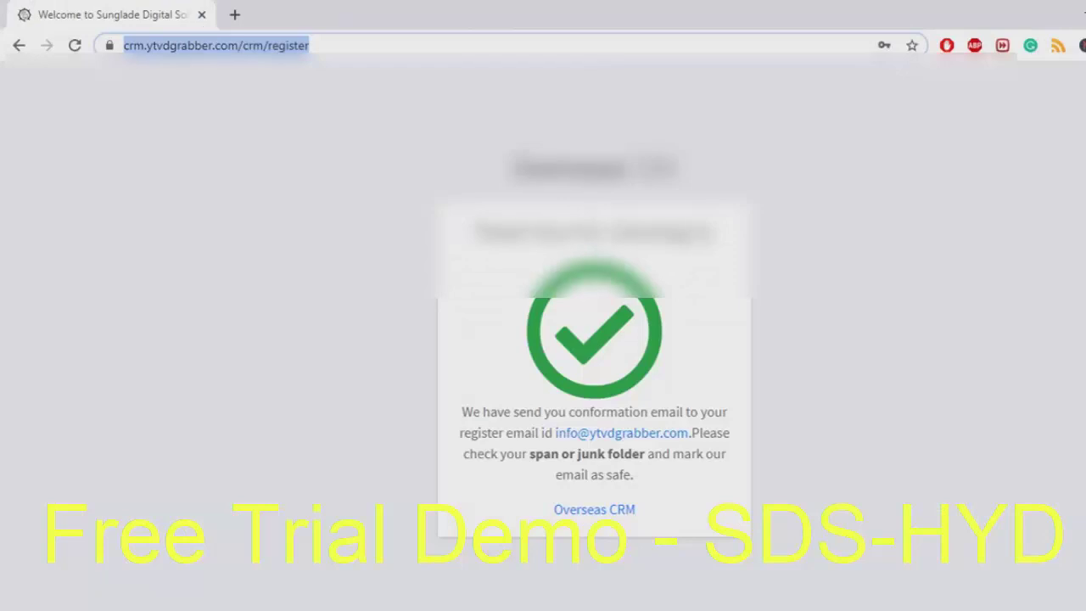
pyautogui.hotkey('ctrl', 'v')
pyautogui.press('Return')
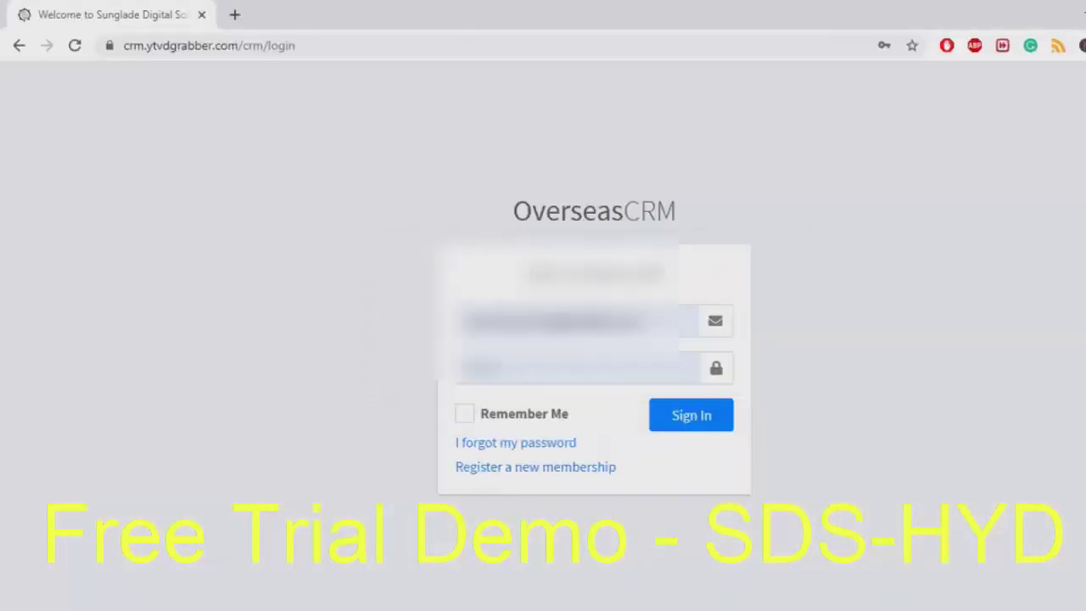
# Sign in to the CRM with the login e-mail and password
pyautogui.click(577, 320)
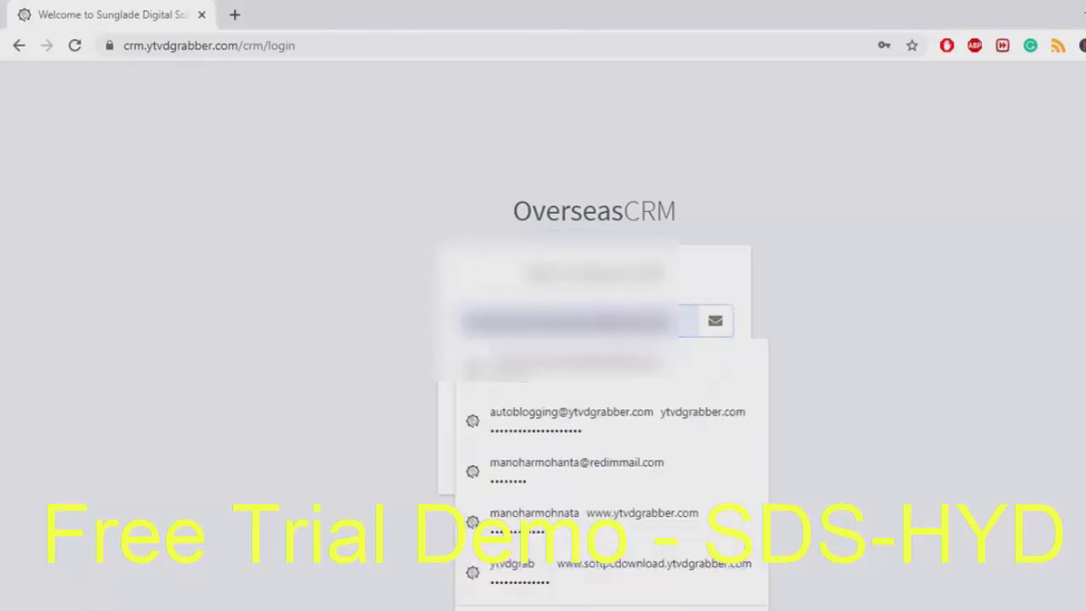
pyautogui.hotkey('ctrl', 'a')
pyautogui.write('admin')
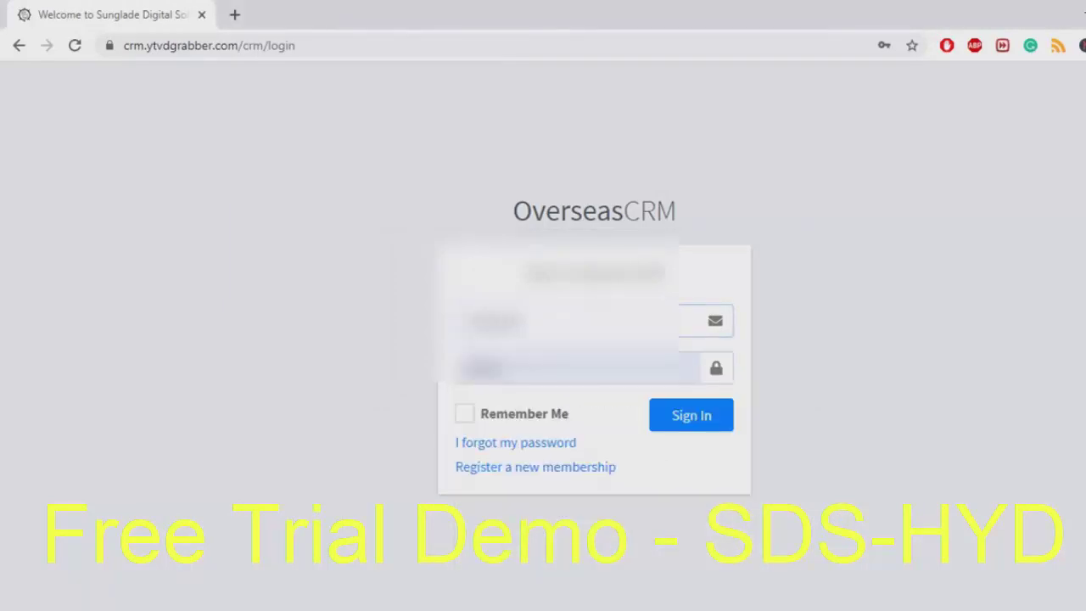
pyautogui.click(476, 367)
pyautogui.write('ad')
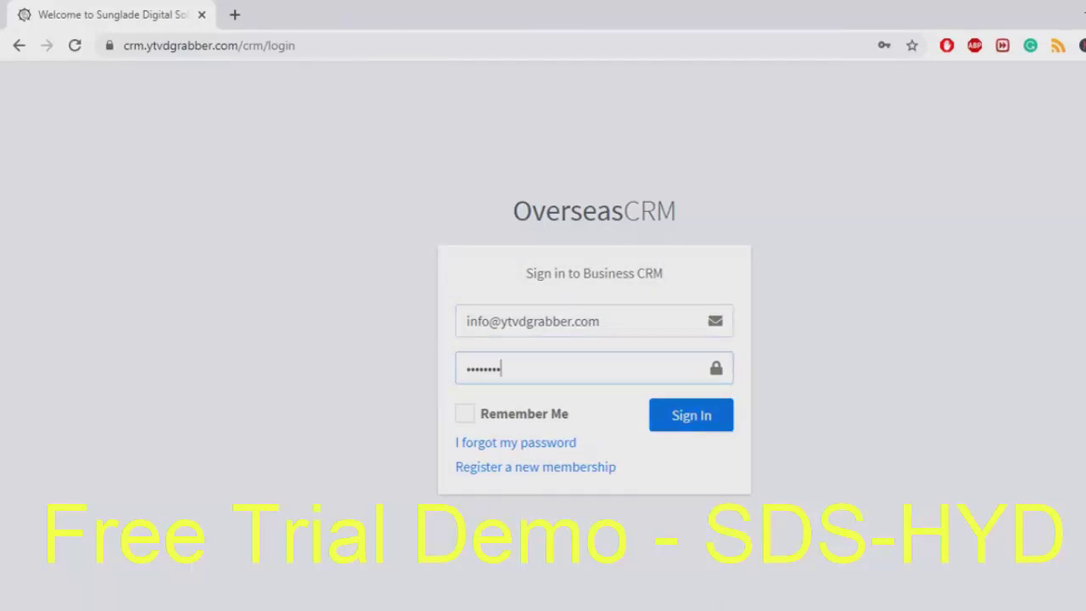
pyautogui.press('Return')
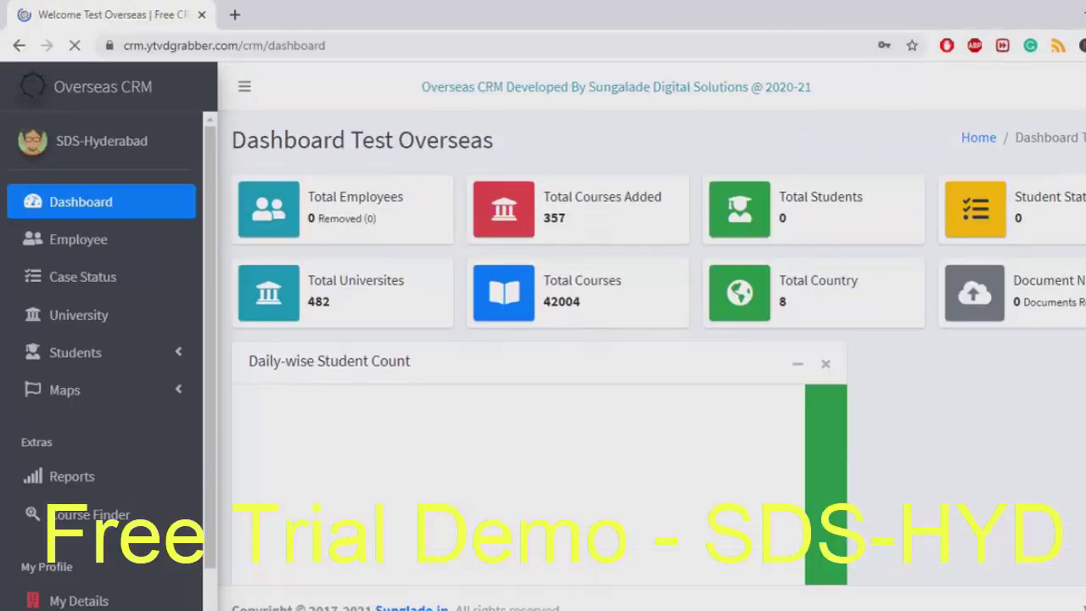
# Expand and collapse the Maps list, then view My Details and Change Password
pyautogui.click(65, 389)
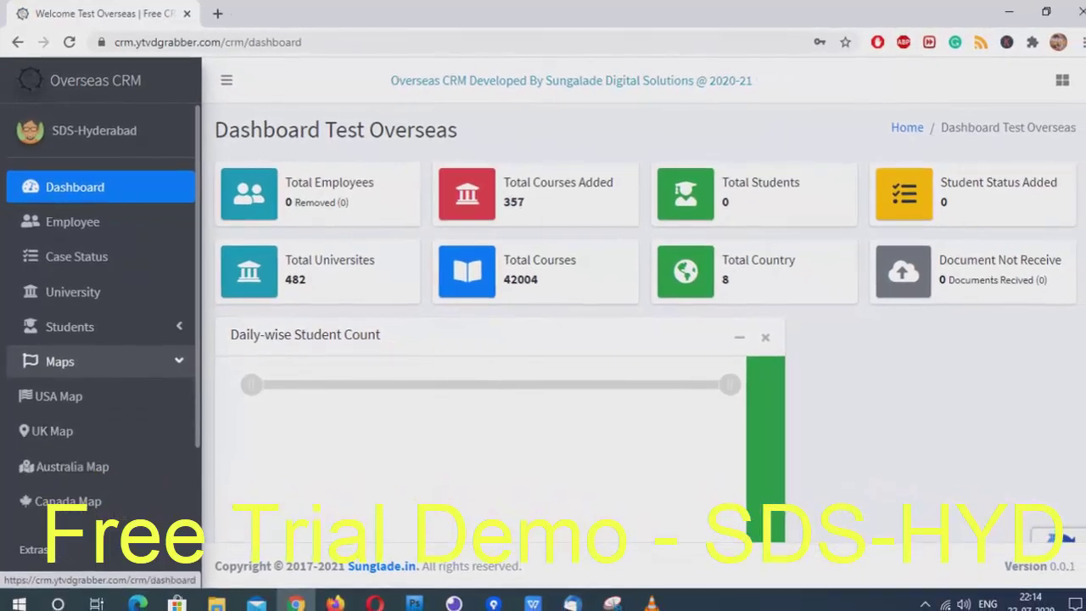
pyautogui.click(60, 362)
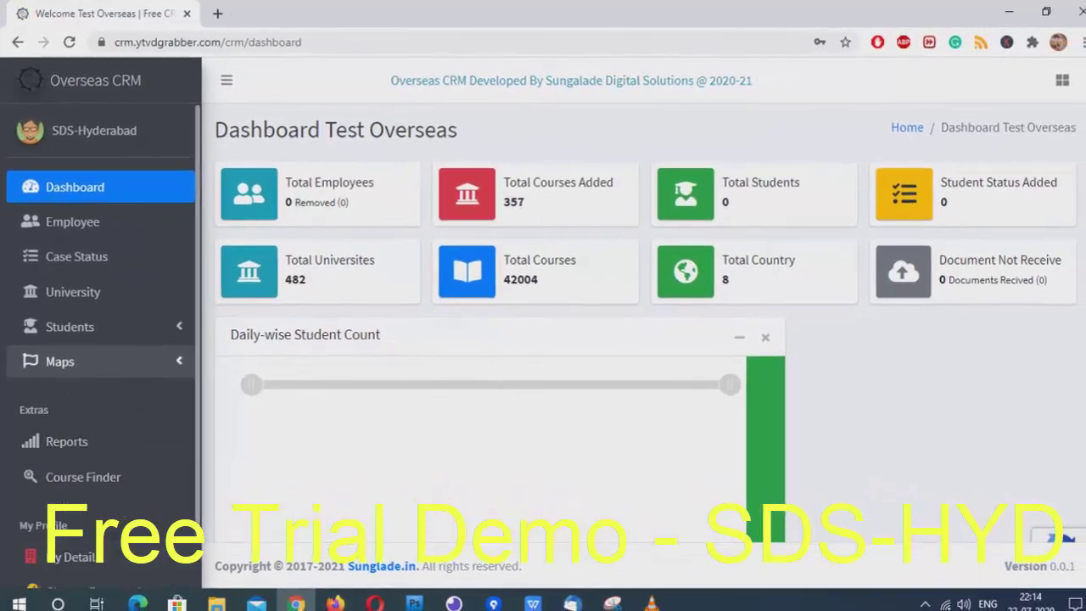
pyautogui.scroll(-1, 100, 340)
pyautogui.click(73, 500)
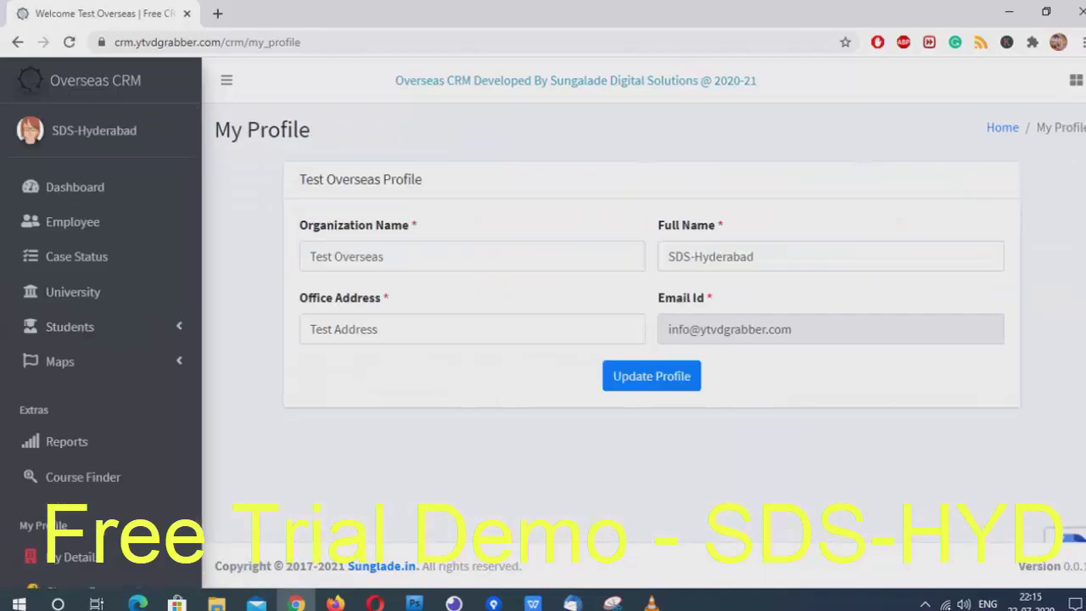
pyautogui.click(93, 582)
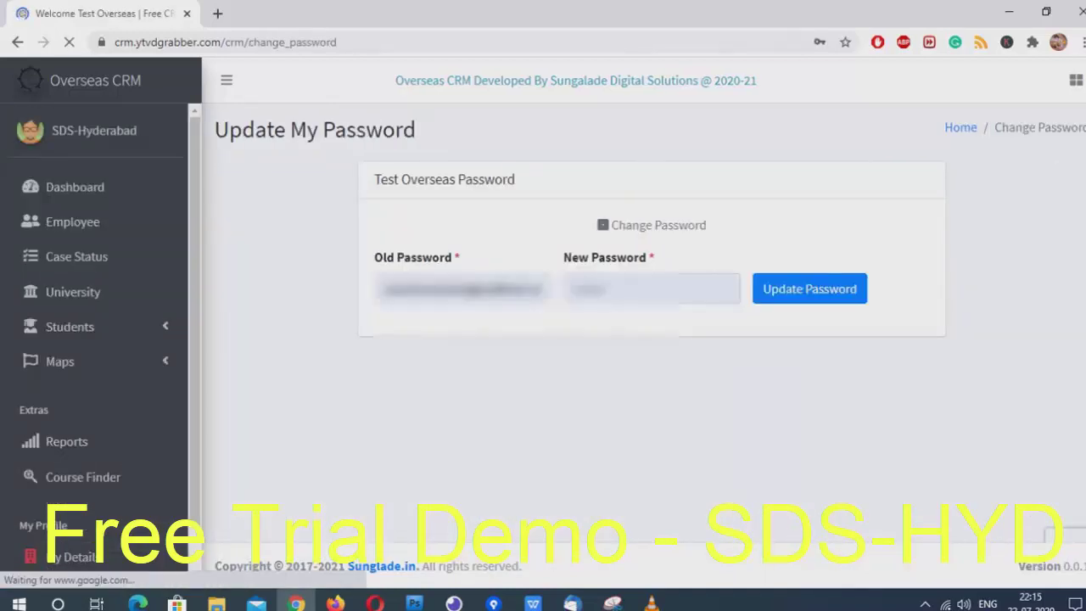
pyautogui.scroll(-1, 93, 340)
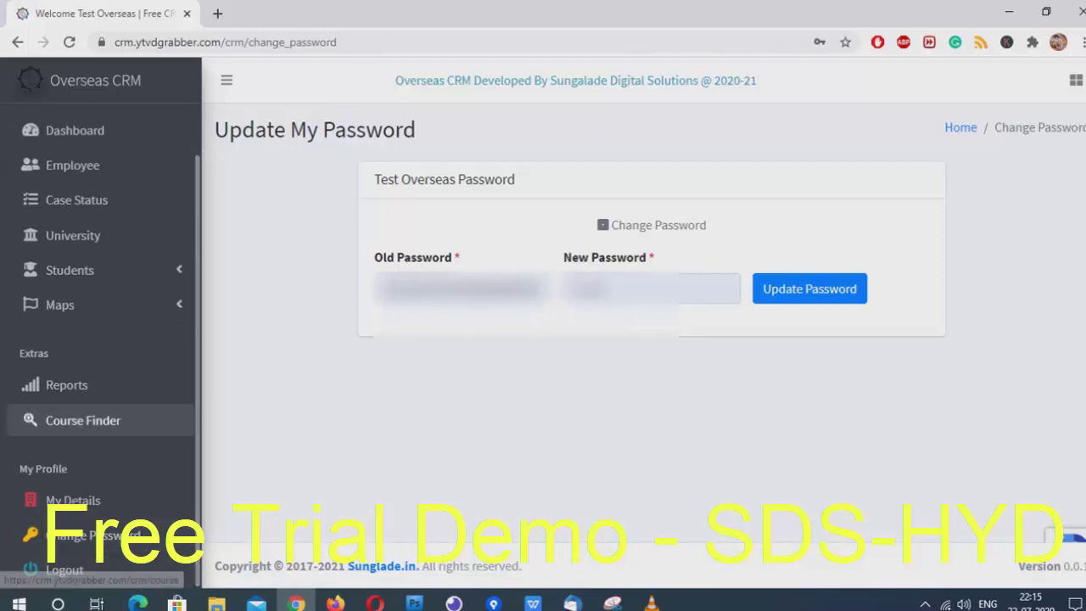
# Back on the dashboard, highlight the figures 482, 42004 and 8, then go to Employee management
pyautogui.click(75, 130)
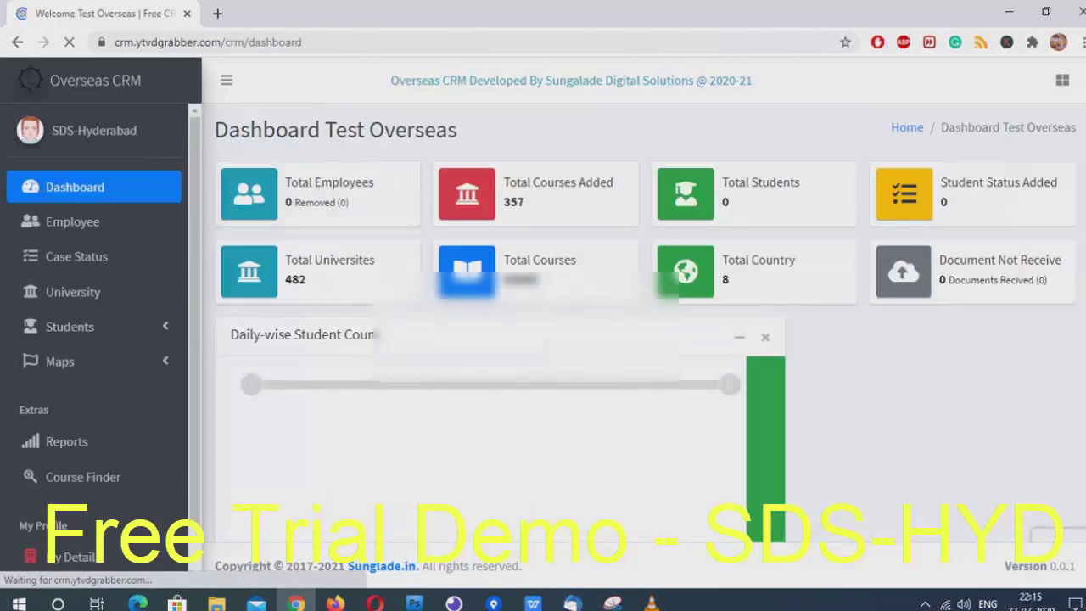
pyautogui.doubleClick(520, 279)
pyautogui.moveTo(286, 279); pyautogui.dragTo(306, 280)
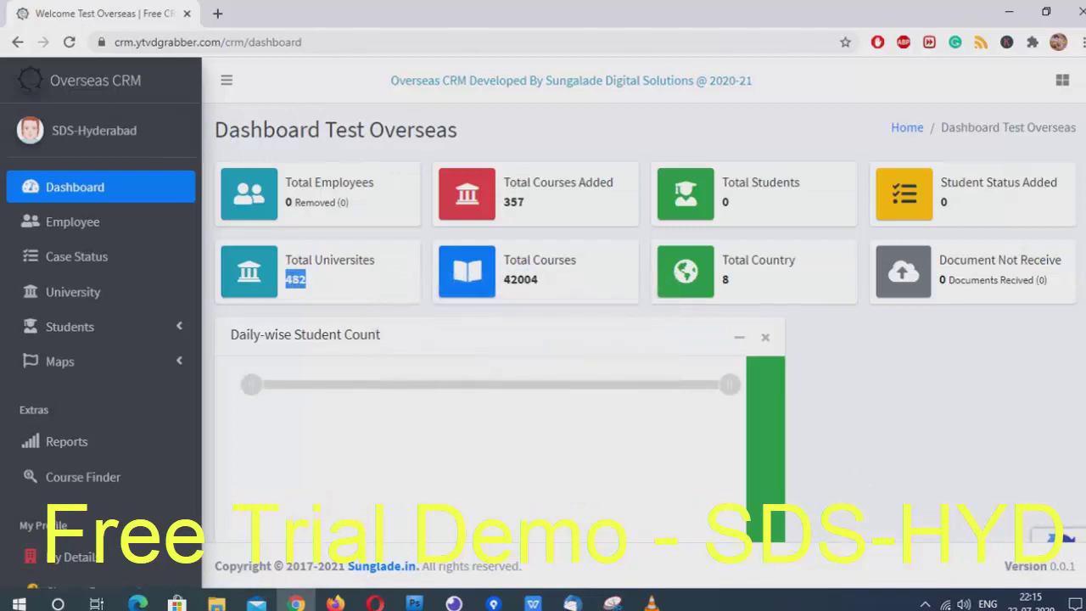
pyautogui.doubleClick(726, 280)
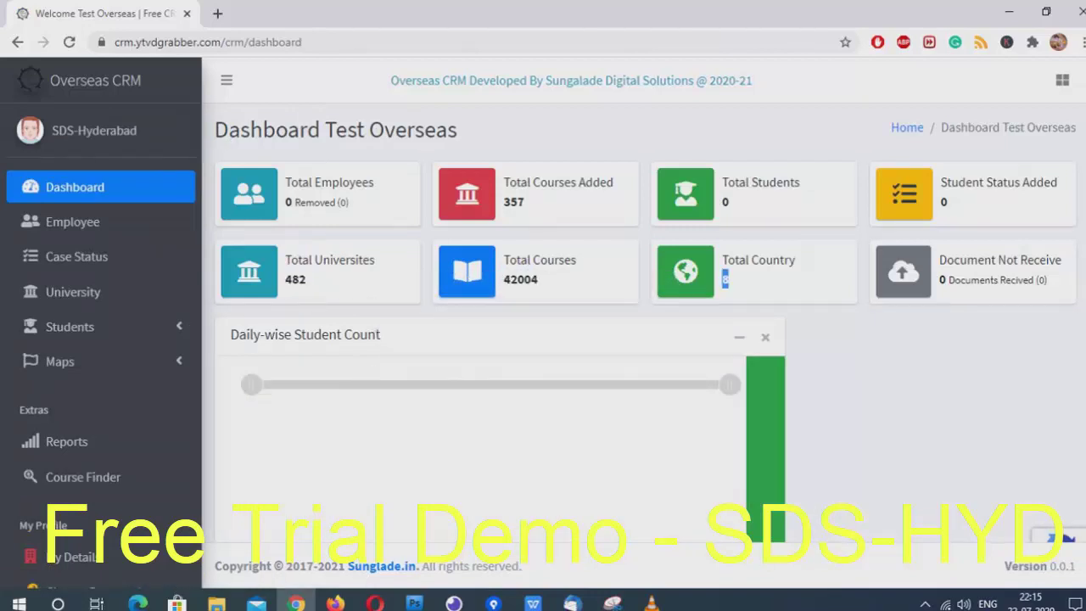
pyautogui.click(73, 222)
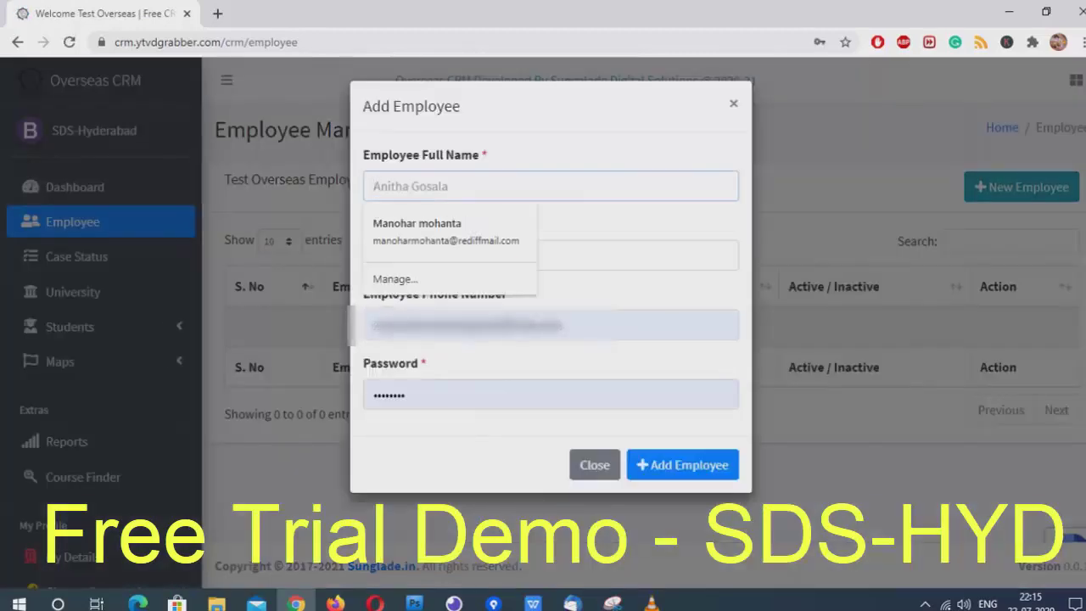
# Add Test Employee with an e-mail, phone number and password
pyautogui.write('Test Employee')
pyautogui.click(375, 255)
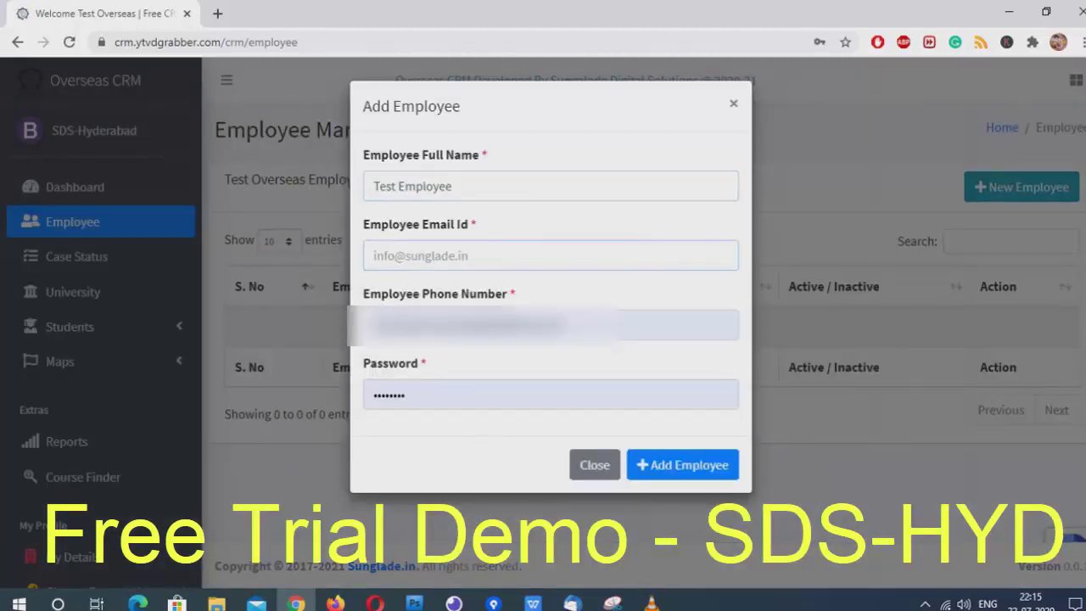
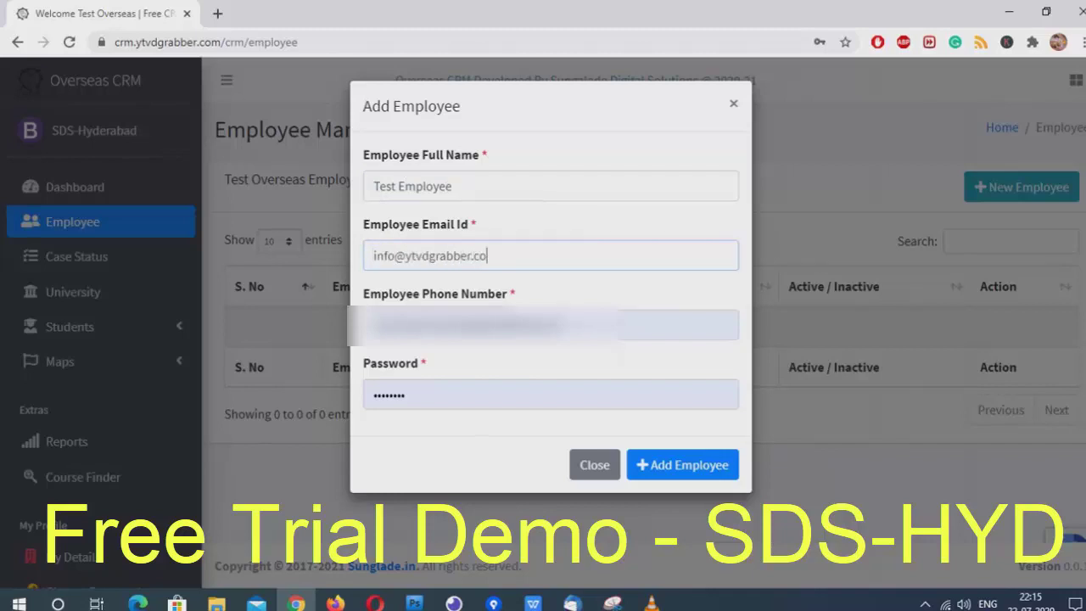
pyautogui.press('Tab')
pyautogui.write('888888888')
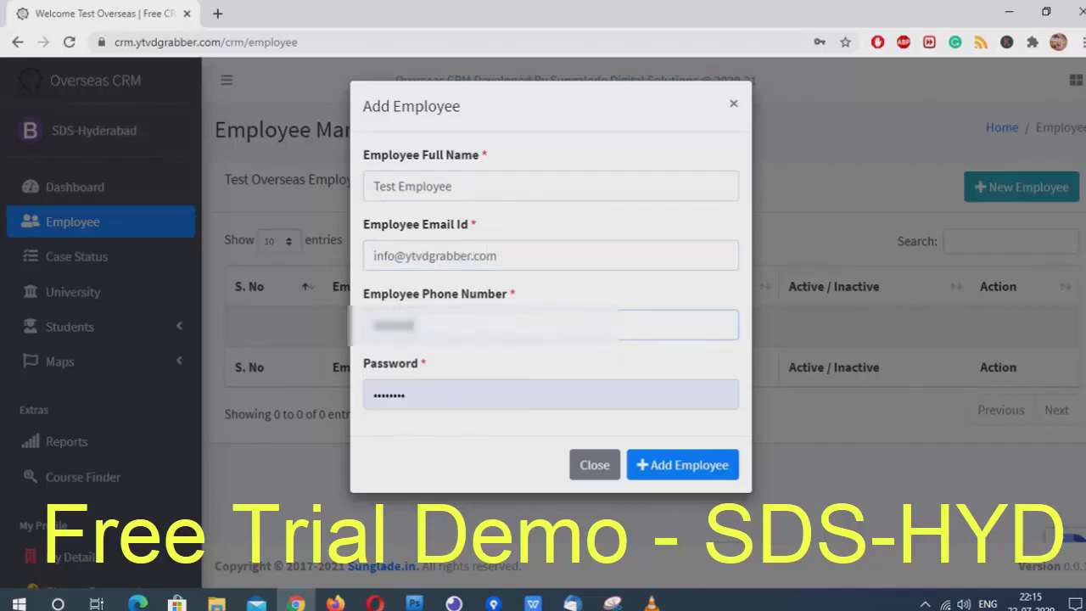
pyautogui.press('Tab')
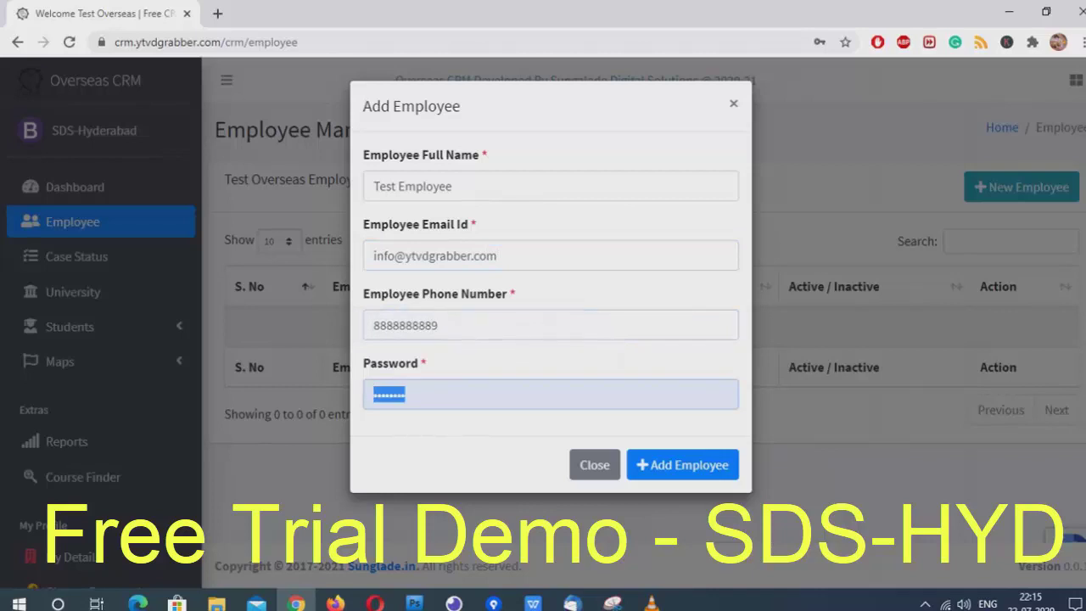
pyautogui.write('1234')
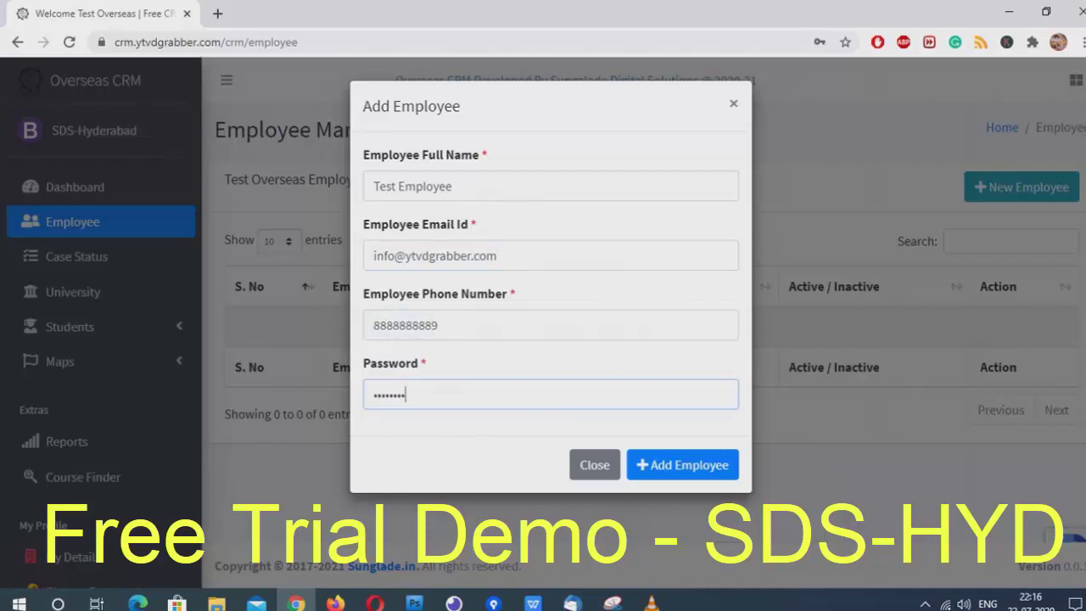
pyautogui.click(683, 465)
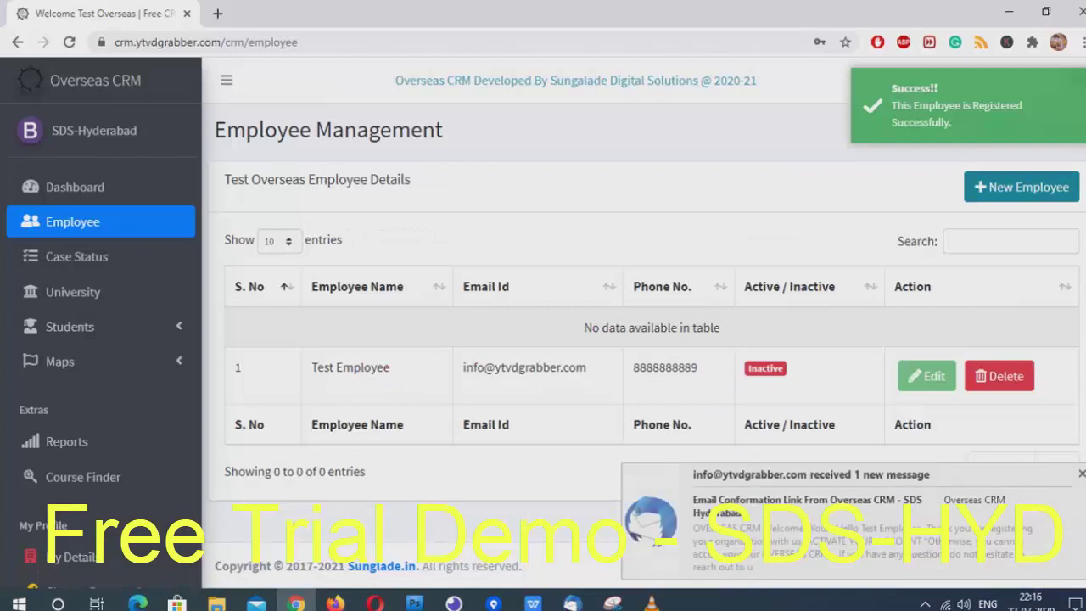
# Open Test Employee's Activate Your Account link in a browser, then close it and return to Chrome
pyautogui.hotkey('alt', 'Tab')
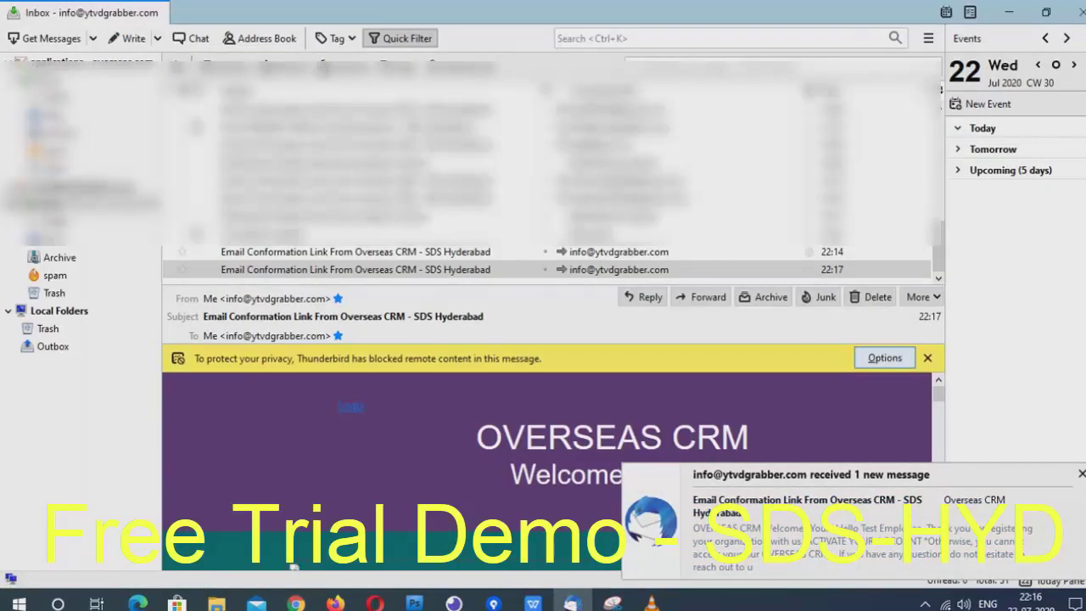
pyautogui.scroll(-5, 543, 441)
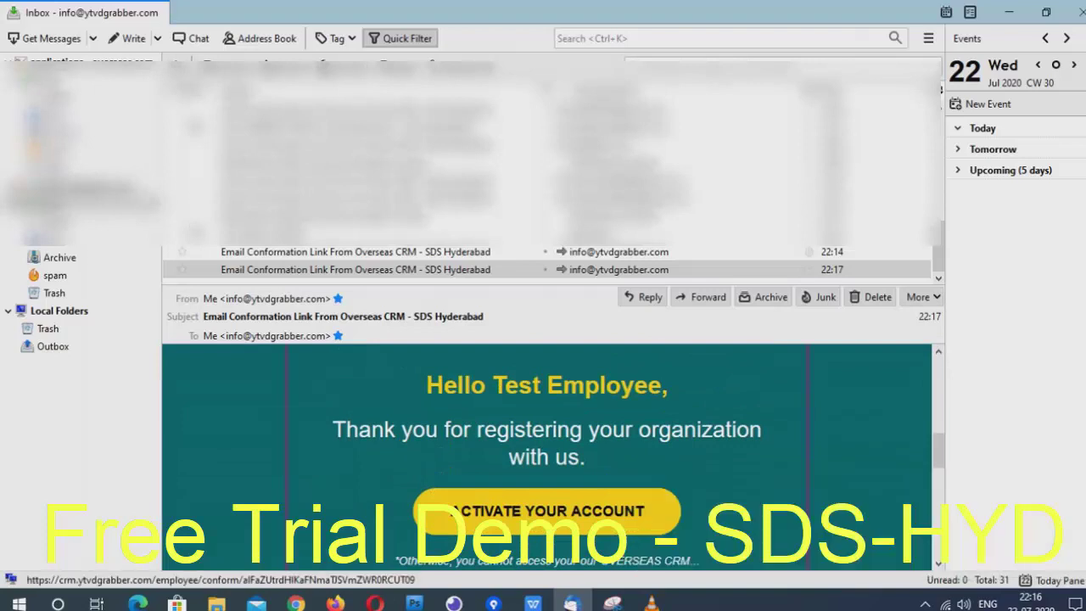
pyautogui.rightClick(604, 511)
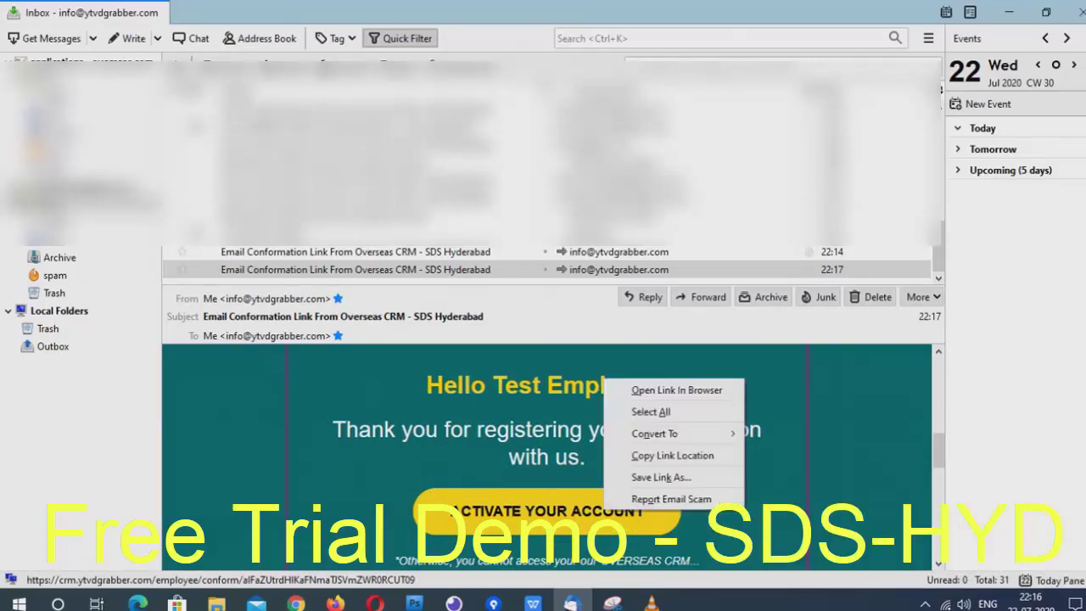
pyautogui.click(645, 388)
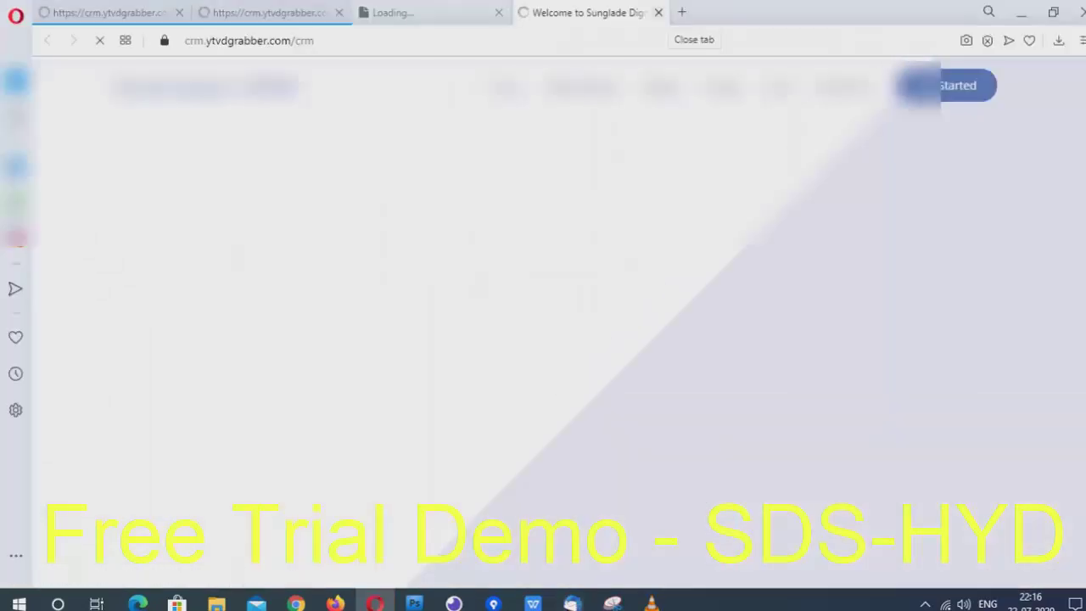
pyautogui.click(659, 12)
pyautogui.click(1076, 12)
pyautogui.press('Return')
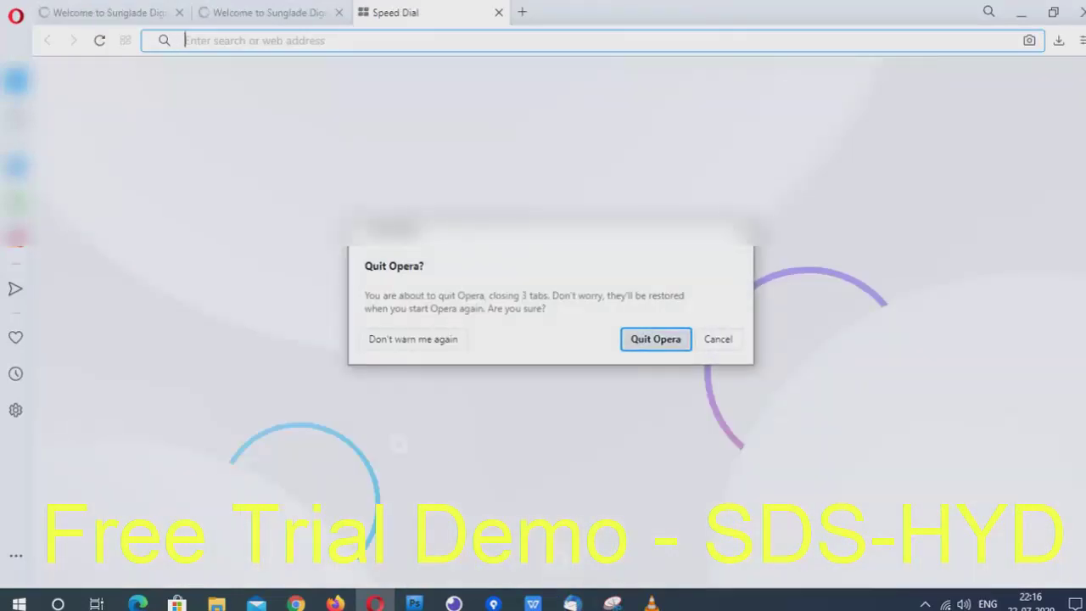
pyautogui.hotkey('alt', 'Tab')
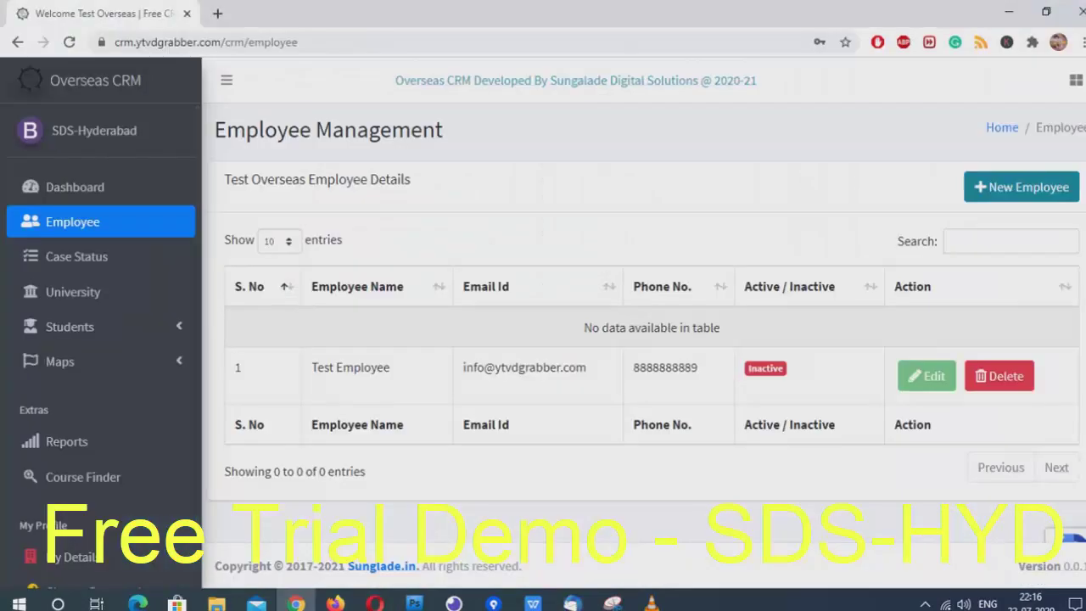
# Refresh the employee list, then add Test Employee 2 with an e-mail and password
pyautogui.click(766, 368)
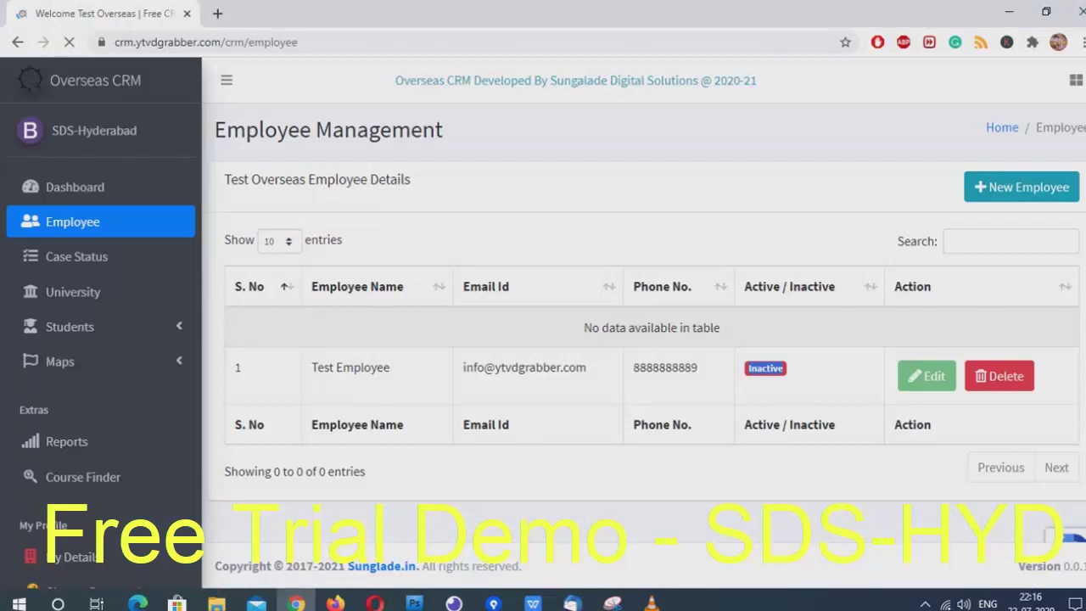
pyautogui.click(1022, 186)
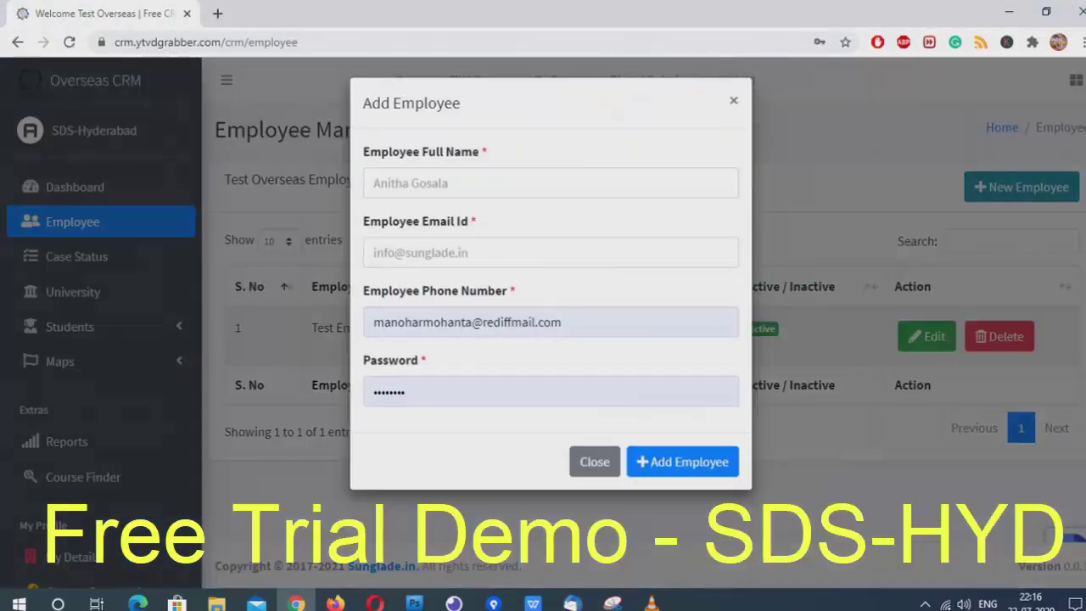
pyautogui.write('Test Employee 2')
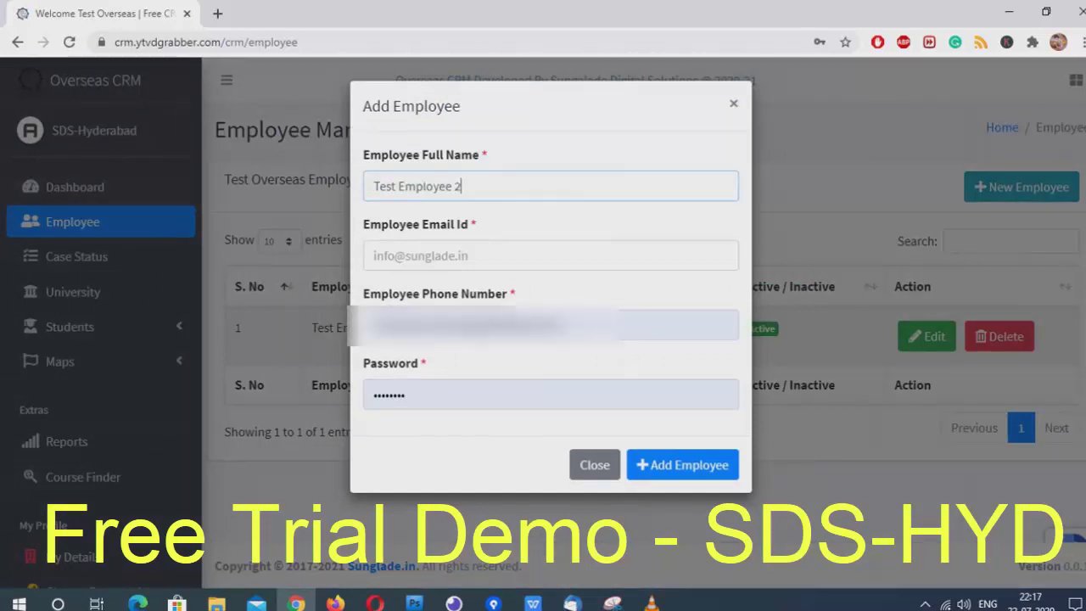
pyautogui.click(373, 255)
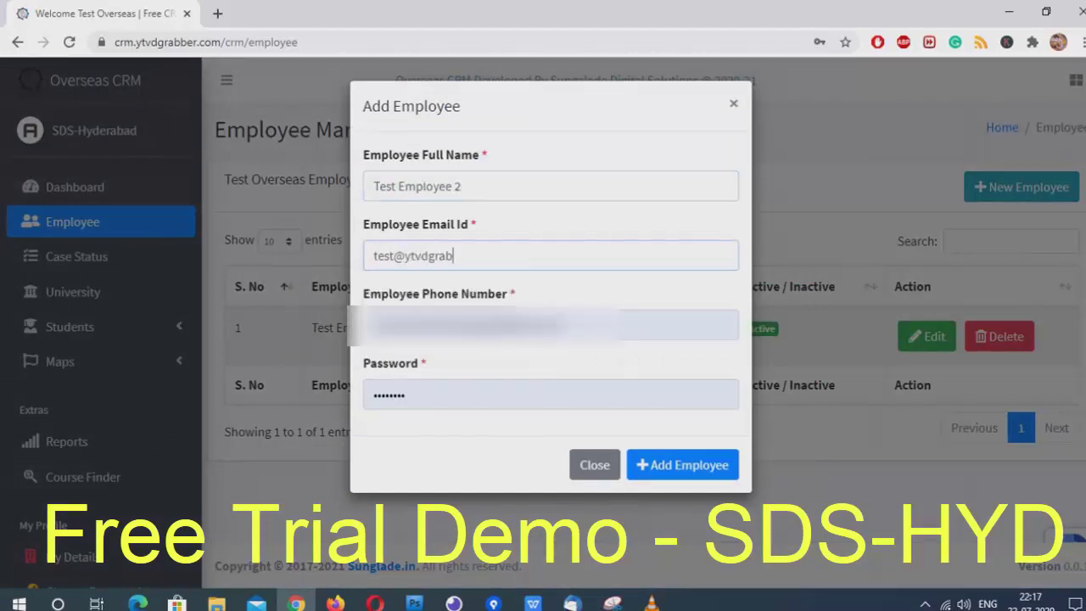
pyautogui.click(552, 325)
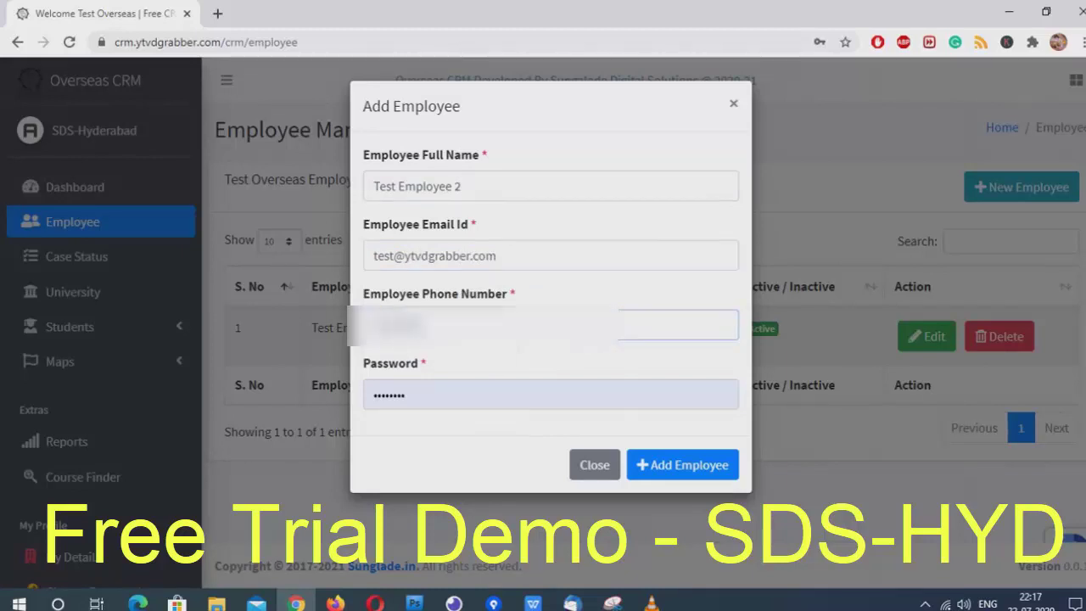
pyautogui.click(551, 394)
pyautogui.write('test@123')
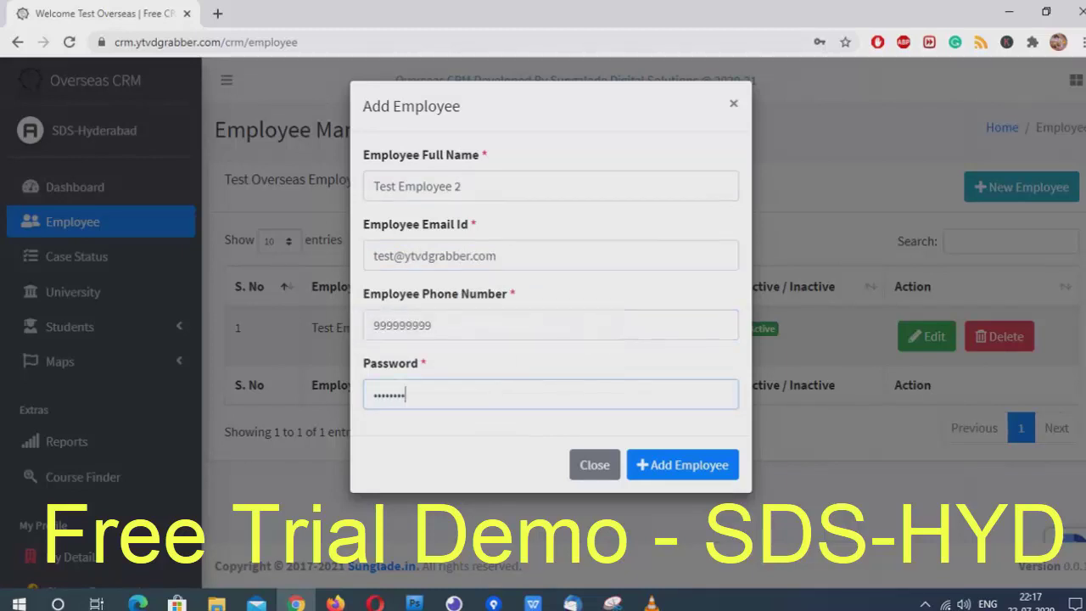
pyautogui.press('Return')
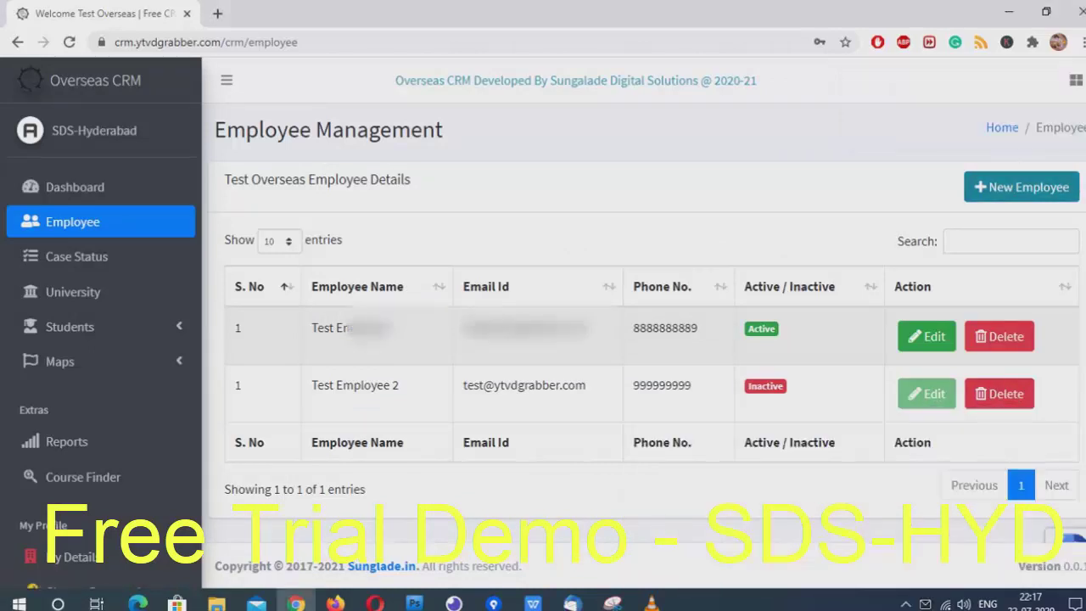
# Add Test Employee 3, editing its duplicate e-mail to make it unique before resubmitting
pyautogui.click(1021, 186)
pyautogui.write('Test E')
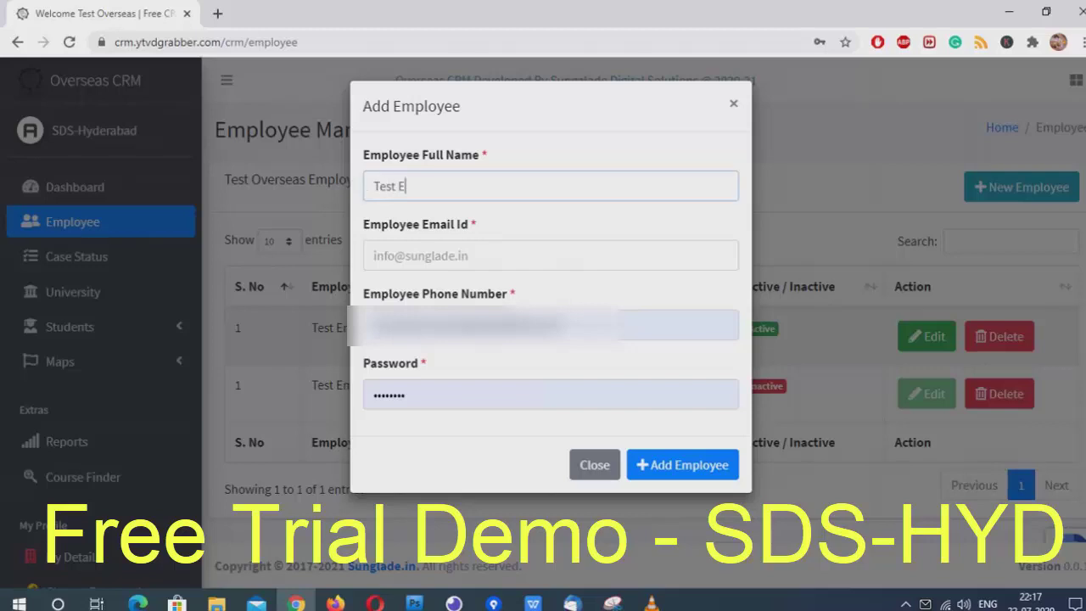
pyautogui.write('mployee 3')
pyautogui.press('Tab')
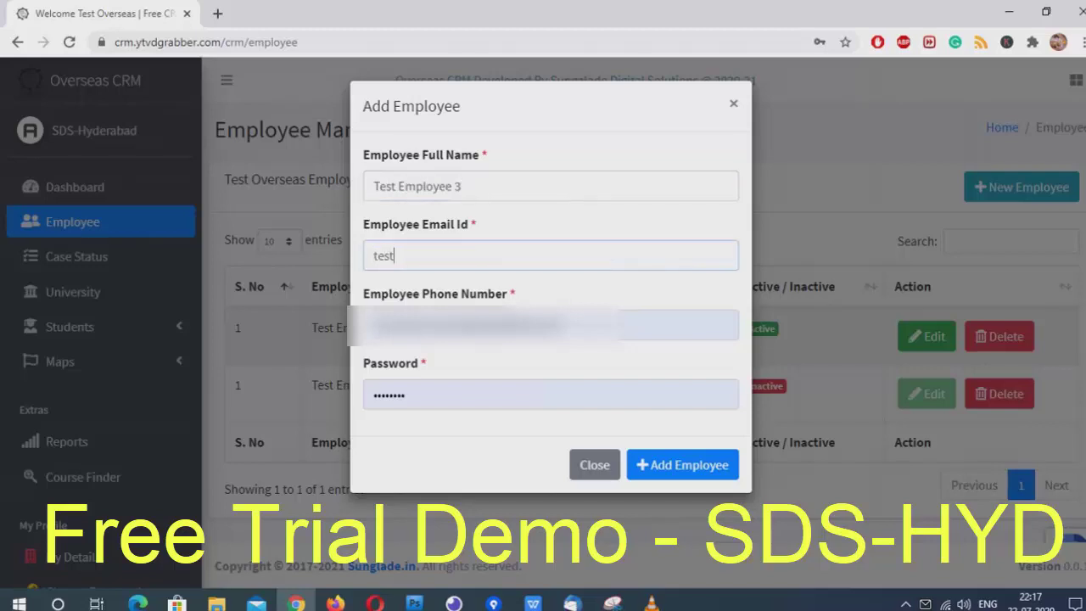
pyautogui.press('Tab')
pyautogui.write('9876543210')
pyautogui.press('Tab')
pyautogui.write('1')
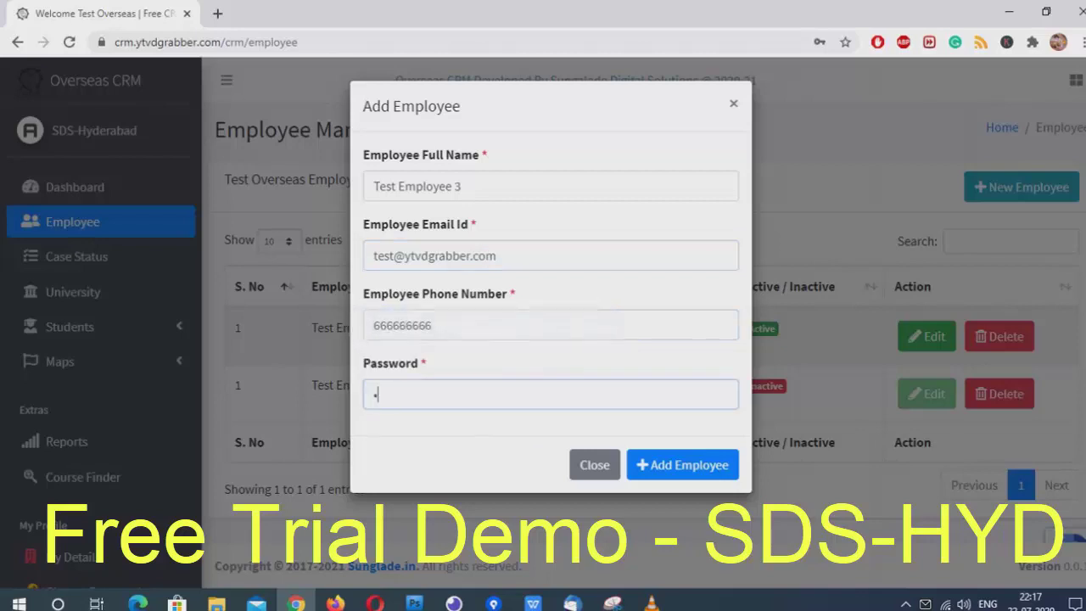
pyautogui.press('Return')
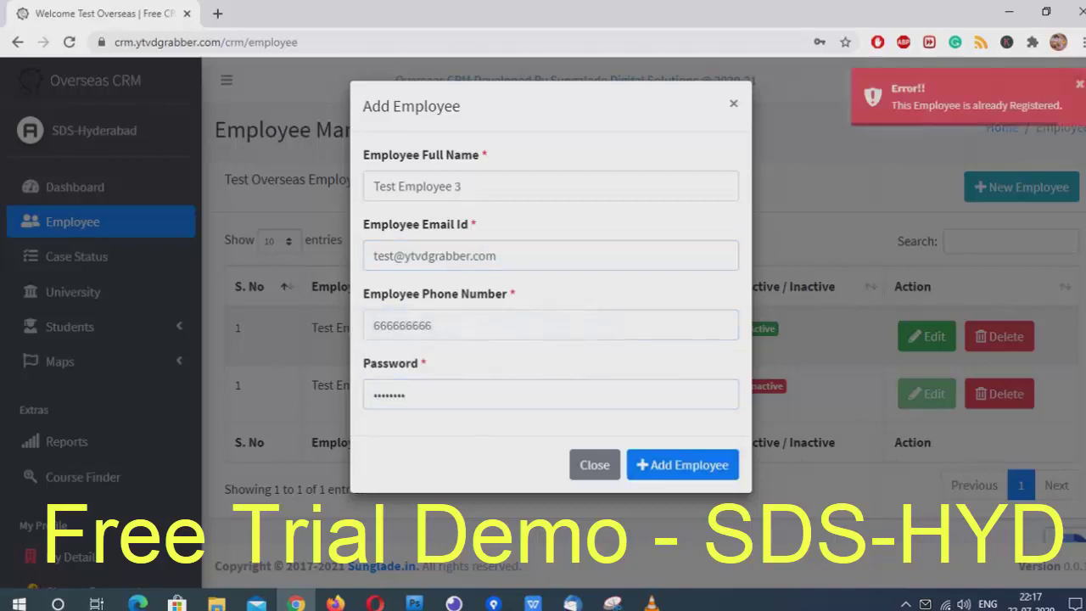
pyautogui.click(393, 255)
pyautogui.write('1')
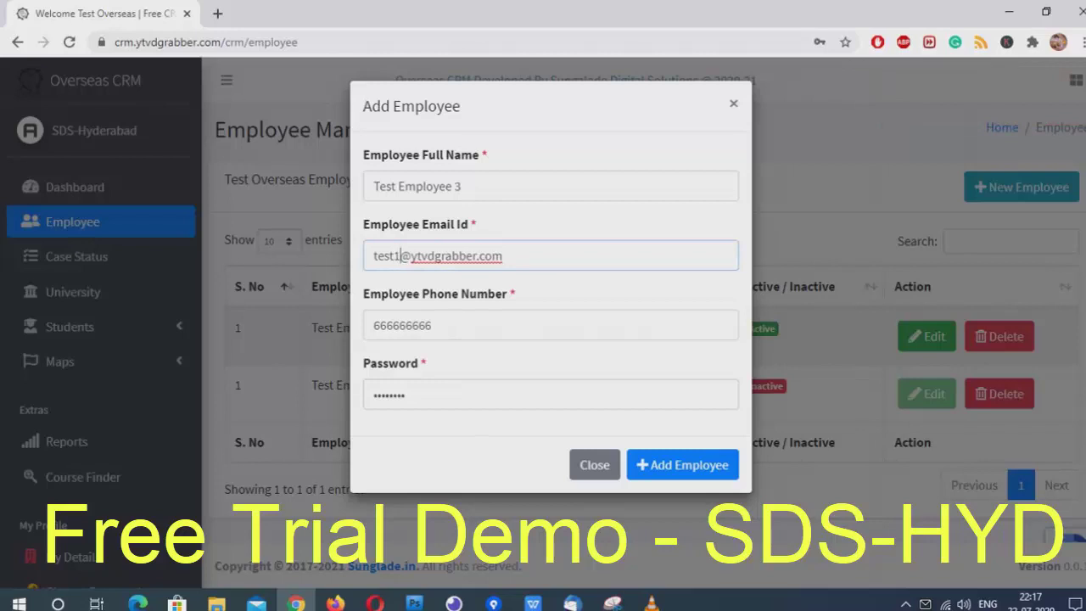
pyautogui.press('Return')
# Try adding Test Employee 4 with an e-mail, phone number and password
pyautogui.click(1008, 187)
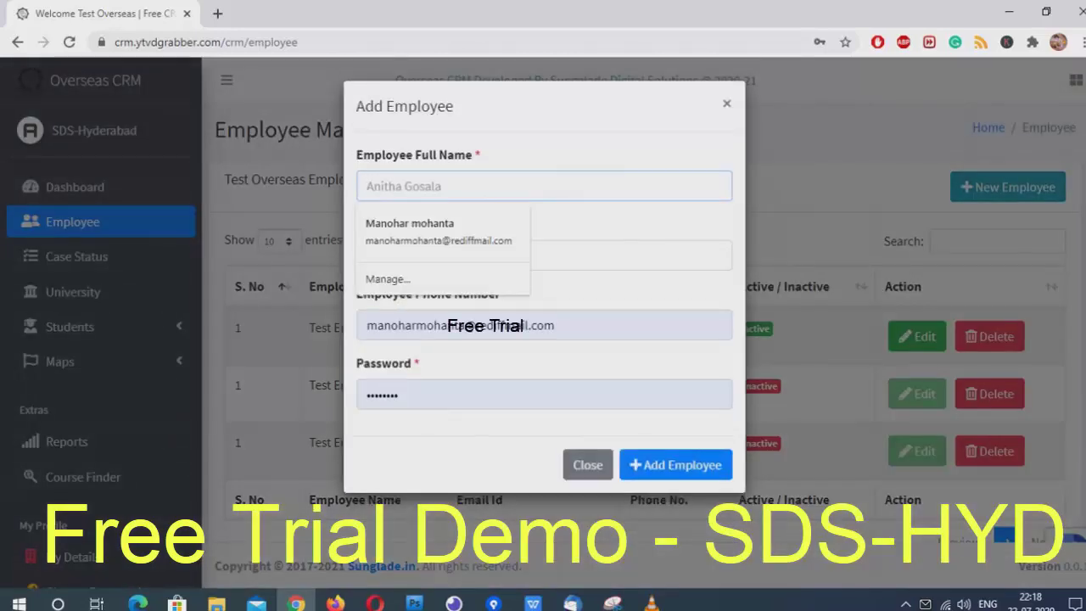
pyautogui.write('Test Employe')
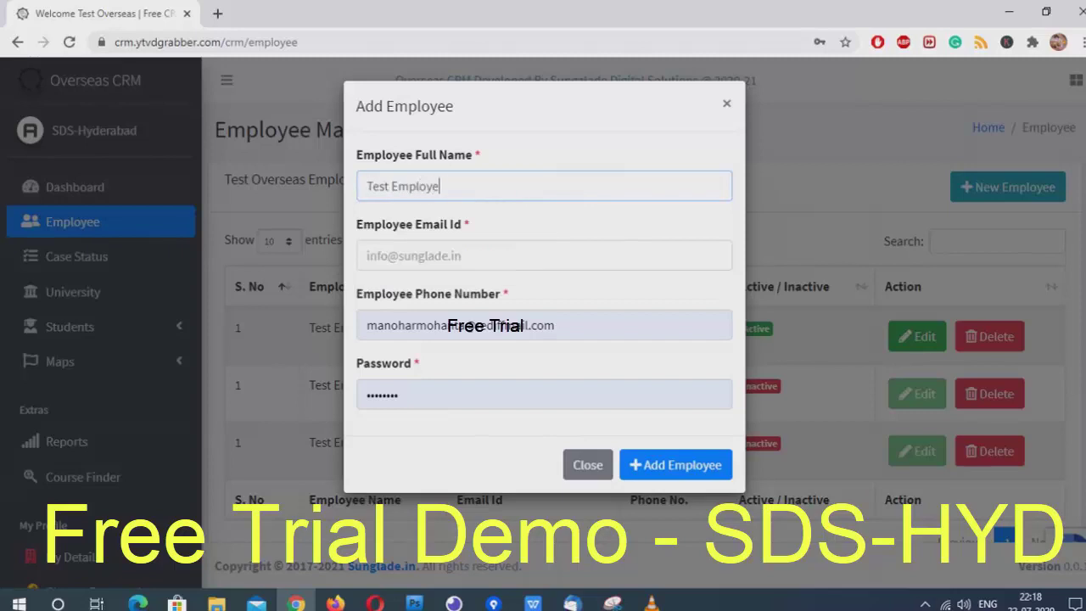
pyautogui.write('e 4')
pyautogui.click(367, 255)
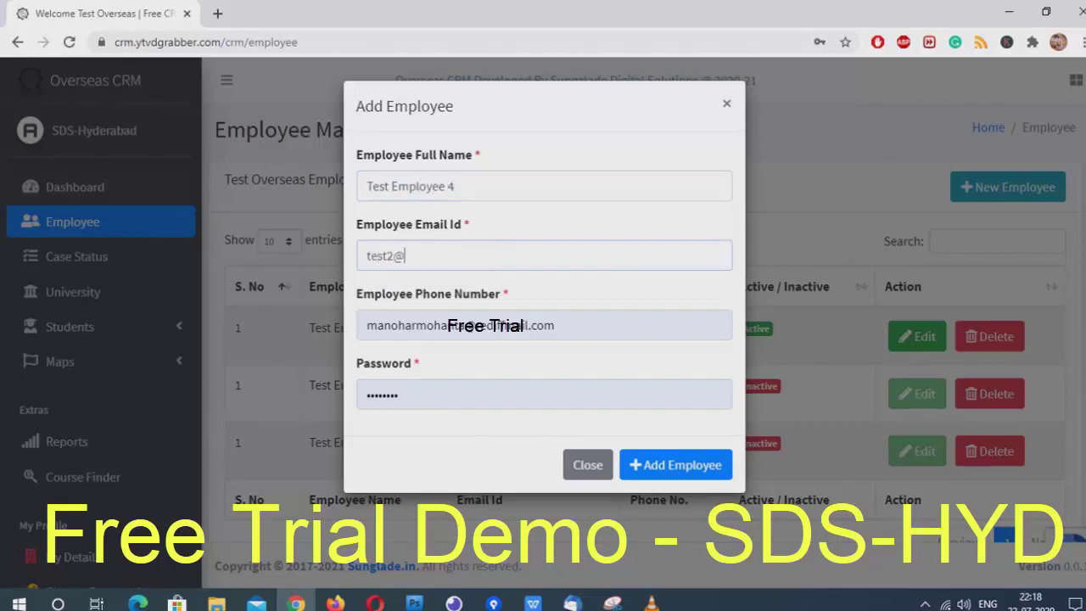
pyautogui.press('Tab')
pyautogui.write('7')
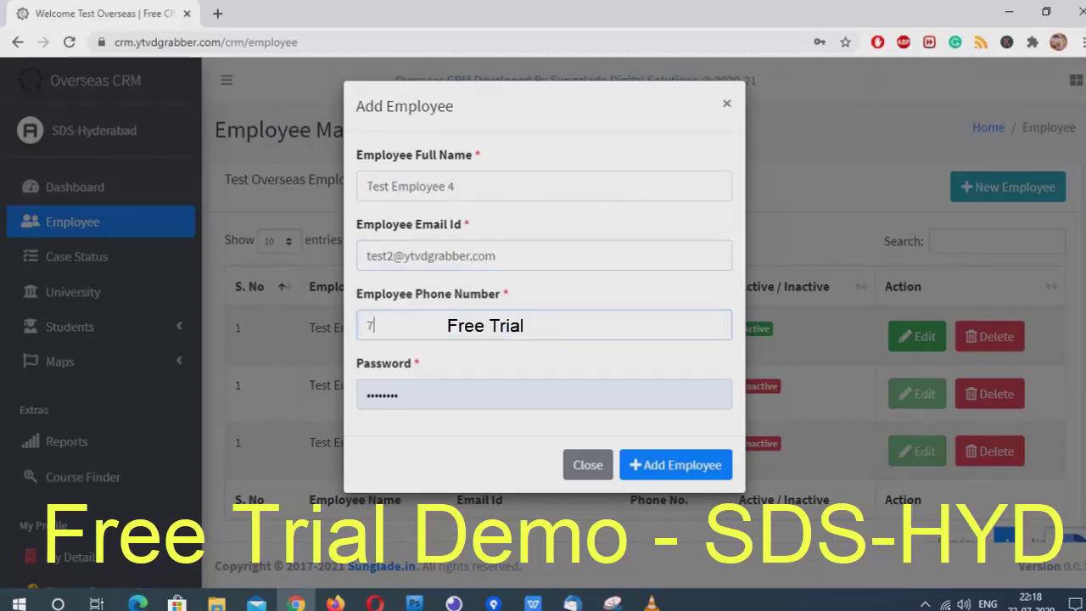
pyautogui.write('77777777')
pyautogui.press('Tab')
pyautogui.write('1234')
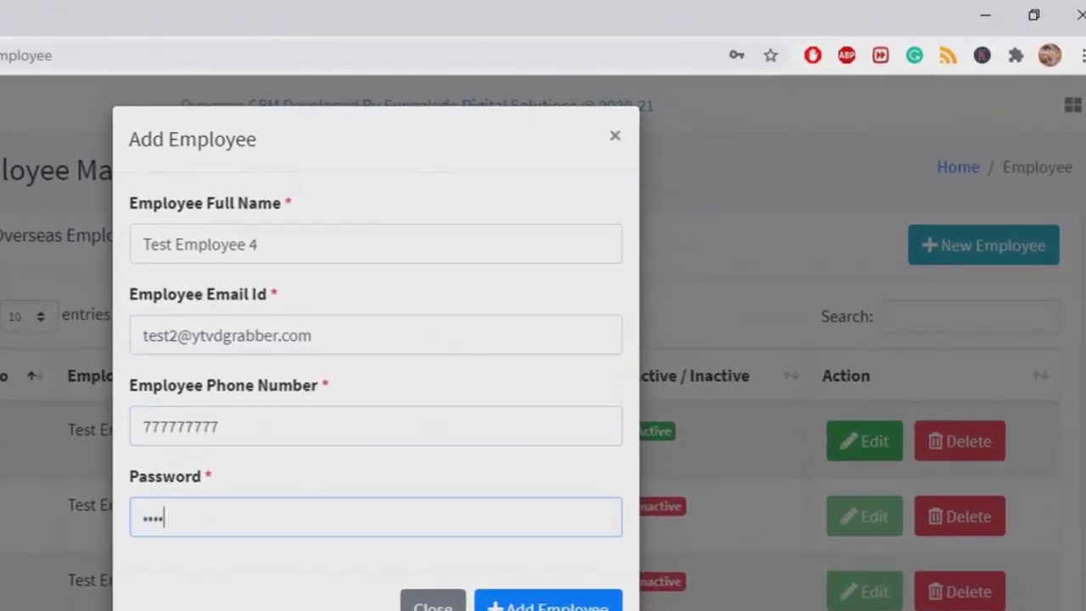
pyautogui.press('Return')
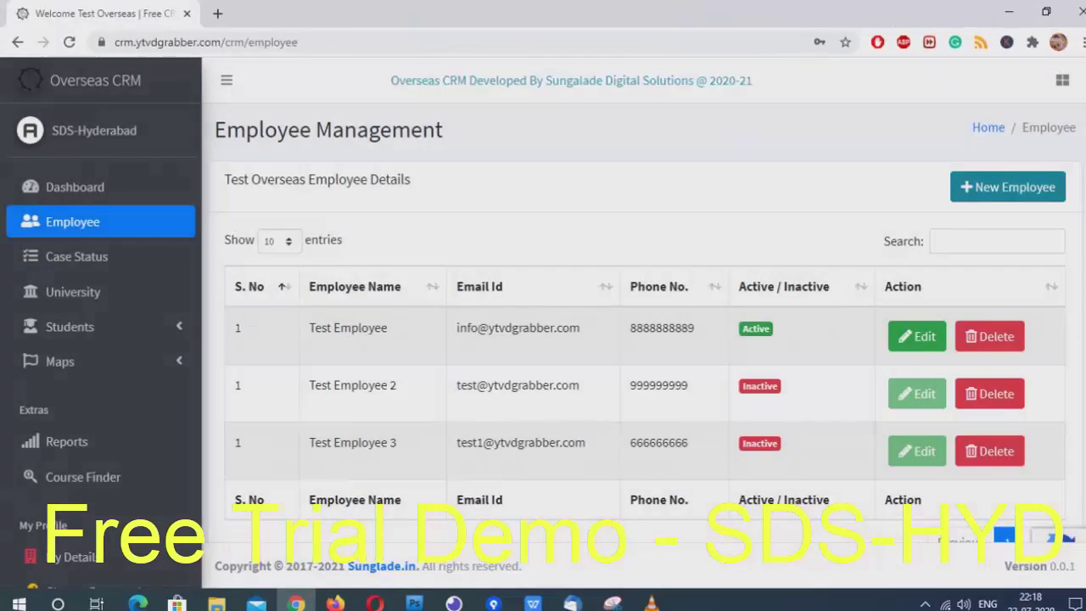
# Create the case status New Application with colour Blue
pyautogui.click(77, 256)
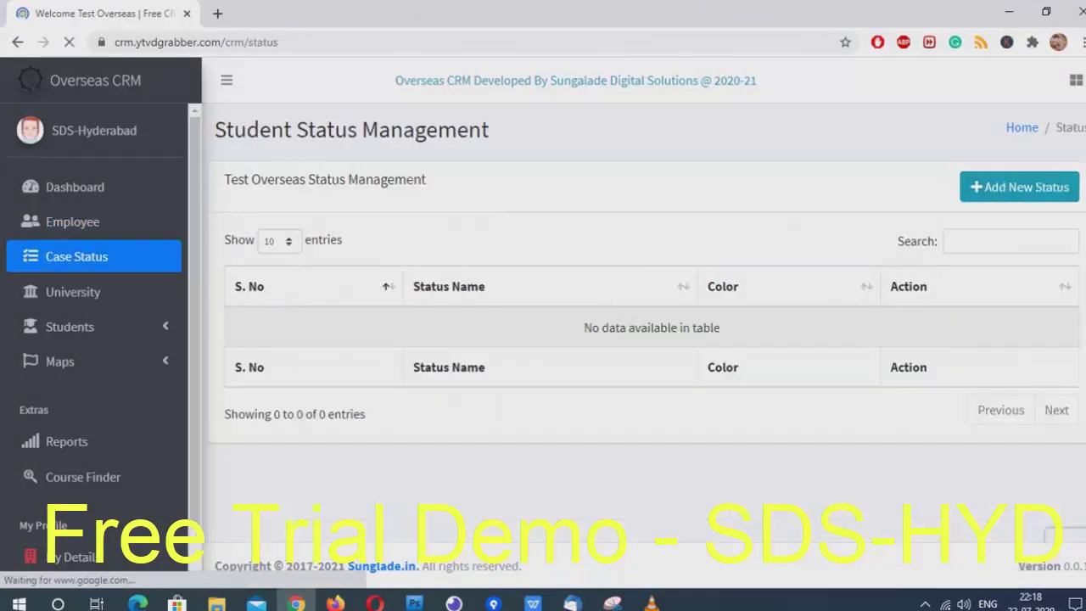
pyautogui.tripleClick(351, 129)
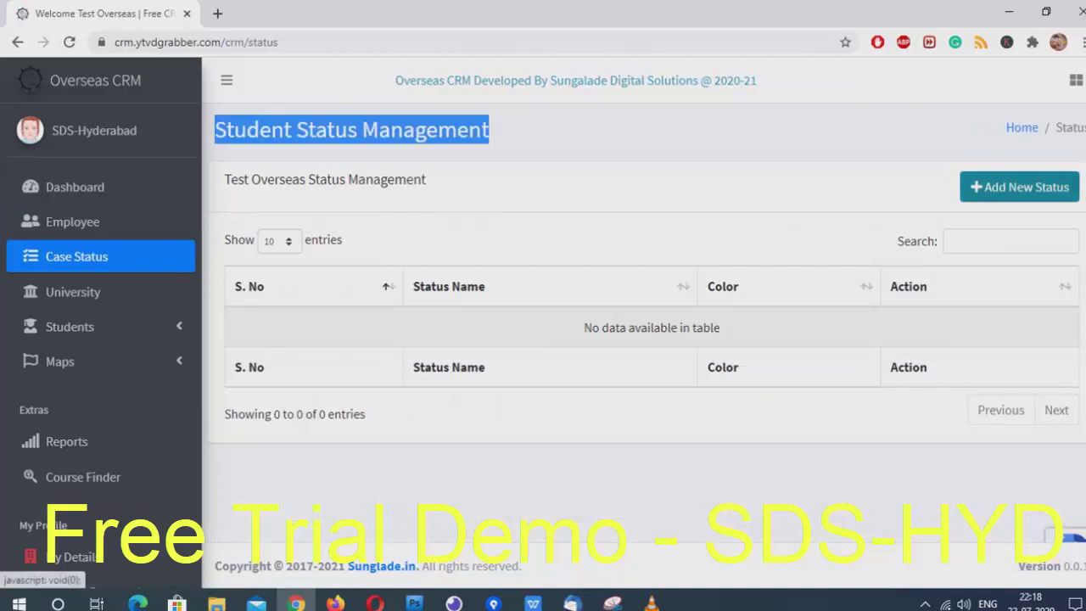
pyautogui.click(1019, 187)
pyautogui.click(550, 186)
pyautogui.write('New Applicati')
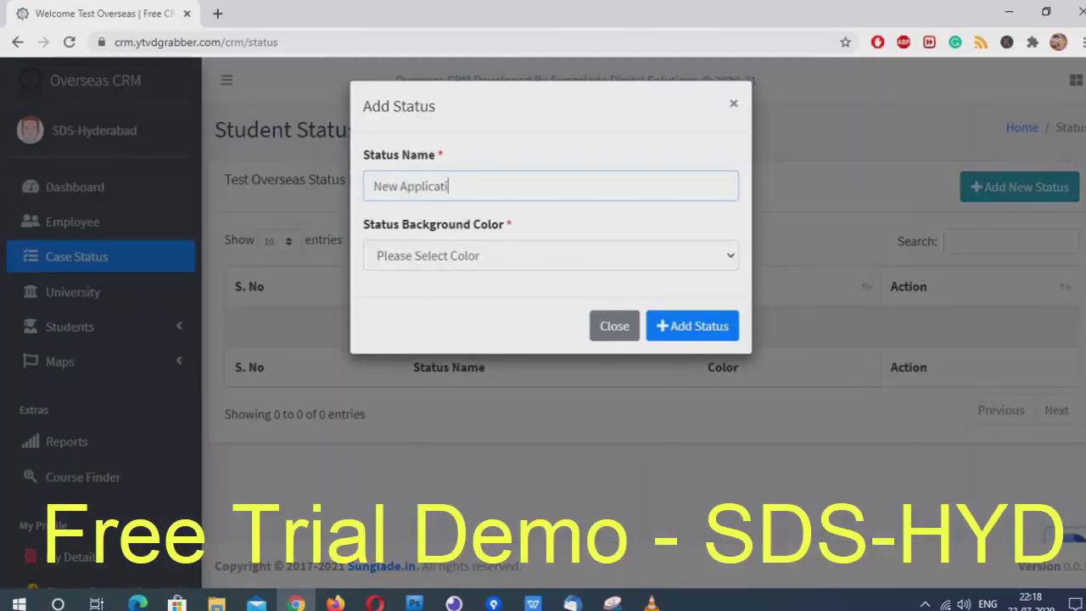
pyautogui.write('on')
pyautogui.click(550, 255)
pyautogui.click(550, 297)
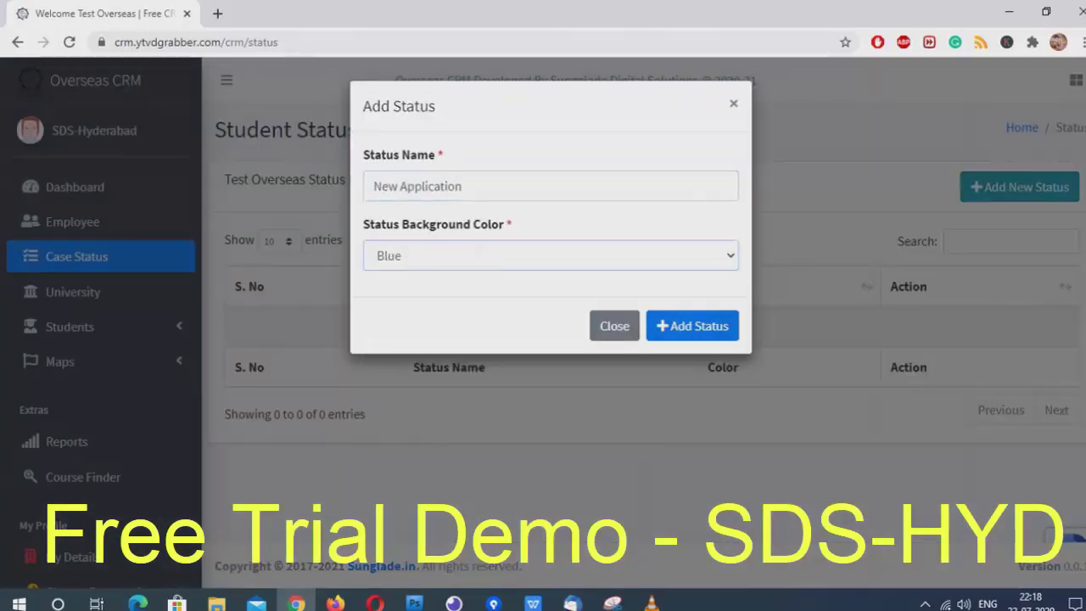
pyautogui.click(693, 326)
# Create the status Offer Recived in Green, then go to the universities list
pyautogui.click(1019, 186)
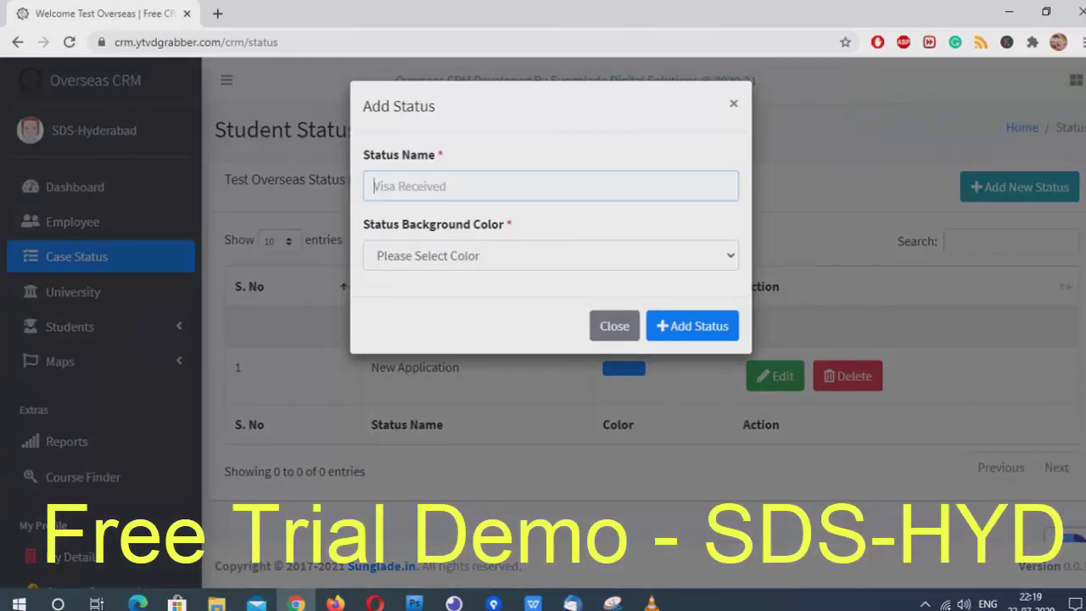
pyautogui.write('Offer Recived')
pyautogui.click(551, 255)
pyautogui.click(441, 346)
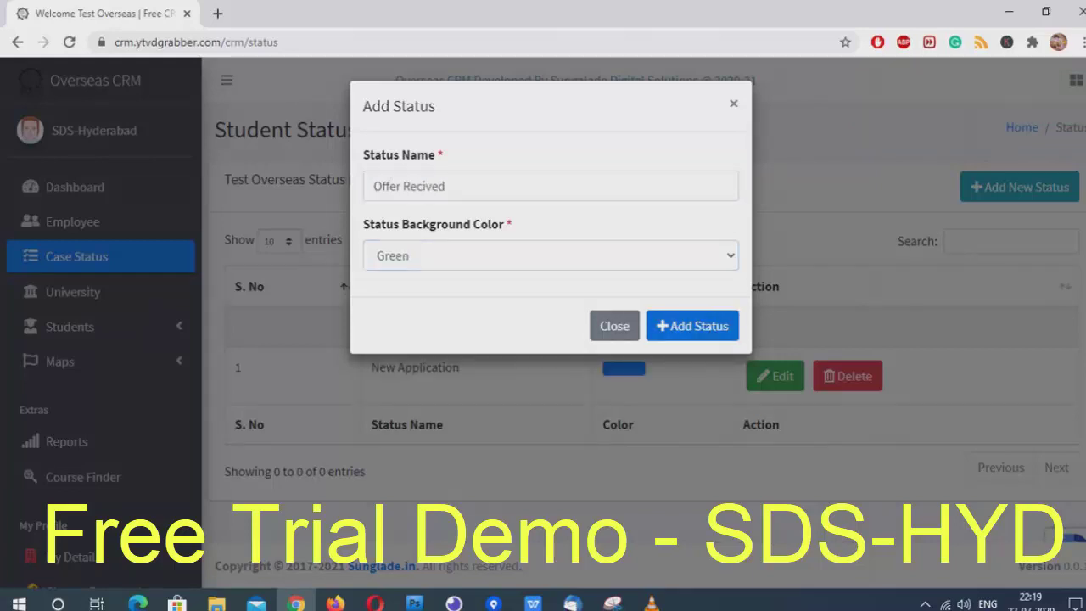
pyautogui.click(693, 325)
pyautogui.click(73, 291)
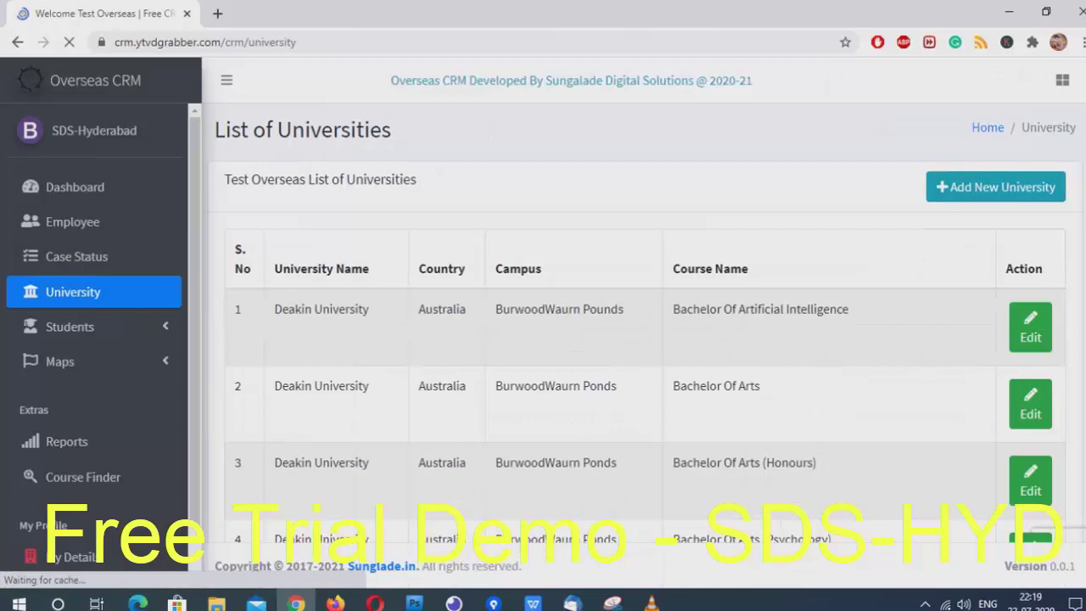
pyautogui.click(998, 241)
pyautogui.write('master of')
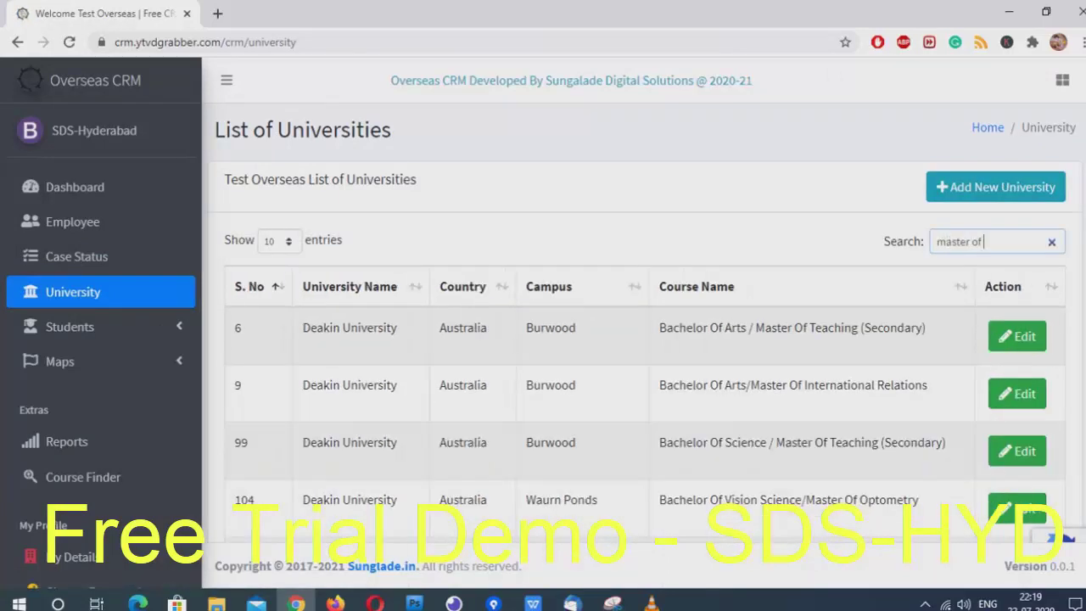
pyautogui.scroll(-5, 645, 382)
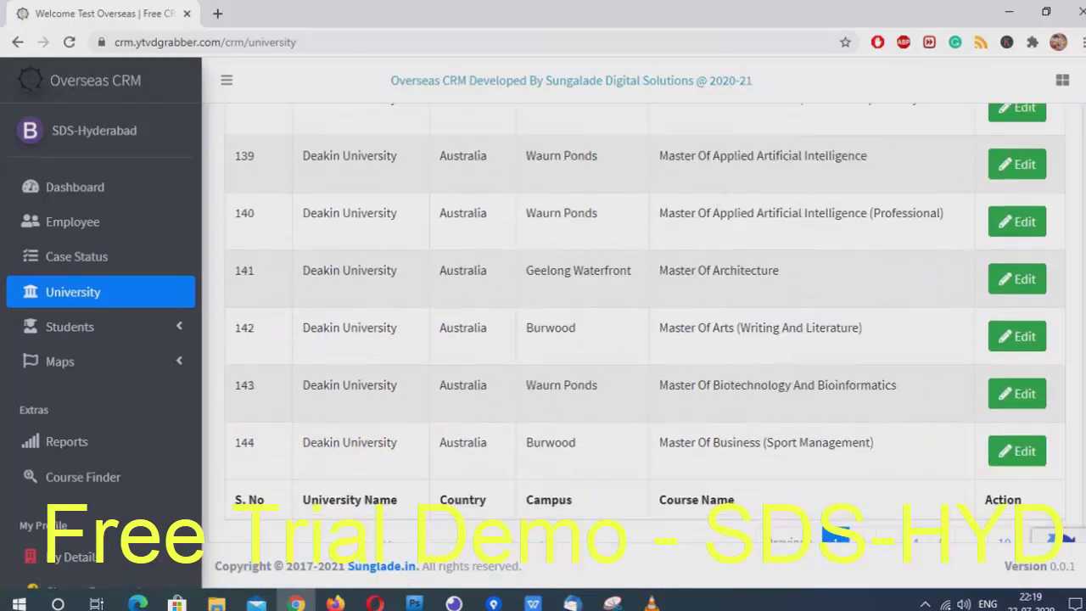
pyautogui.scroll(5, 645, 381)
pyautogui.write('sci')
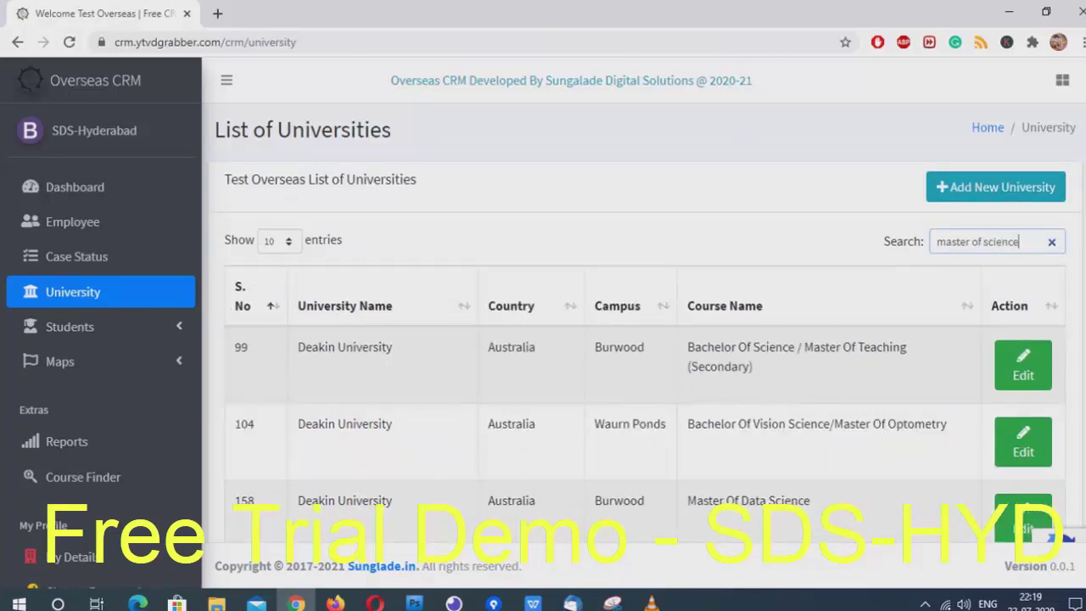
pyautogui.write('ence')
pyautogui.scroll(-3, 645, 339)
pyautogui.scroll(3, 645, 339)
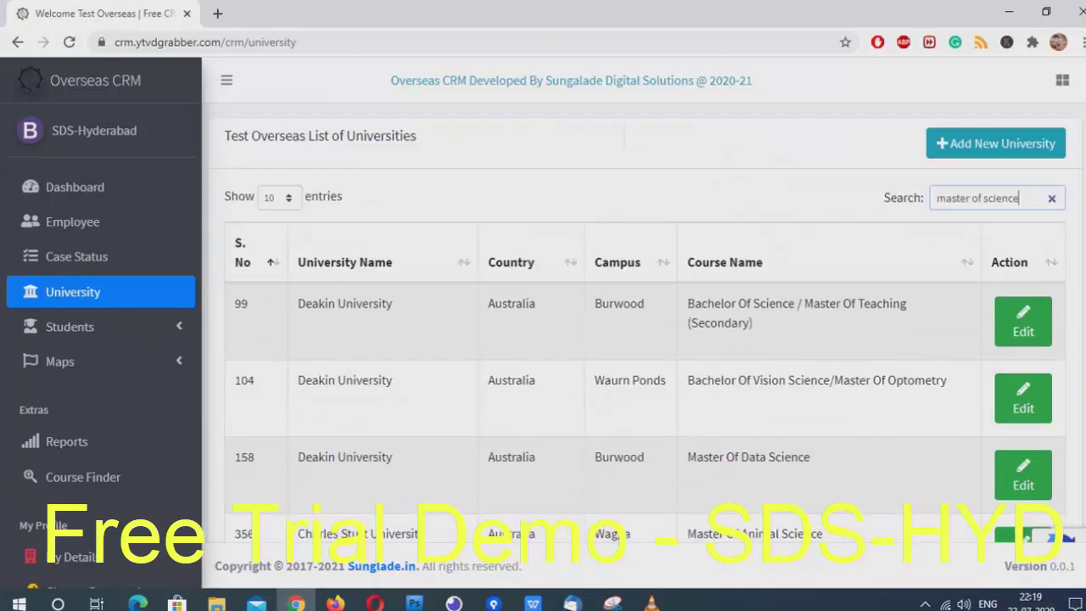
pyautogui.scroll(-3, 645, 339)
pyautogui.scroll(3, 645, 339)
pyautogui.hotkey('ctrl', 'a')
pyautogui.press('BackSpace')
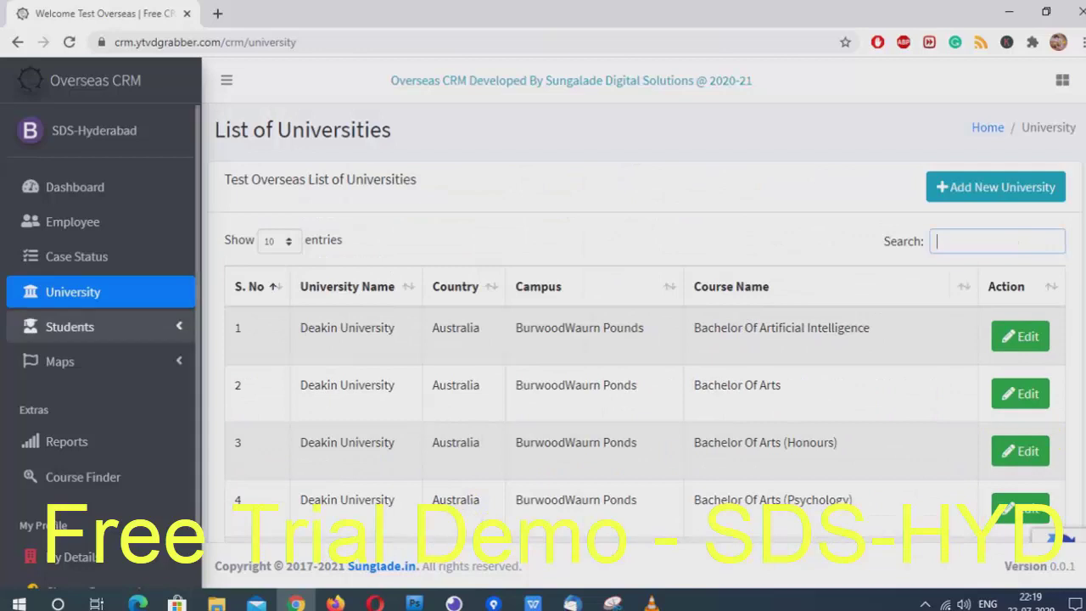
pyautogui.click(70, 327)
# In a new student form, enter the student's first name, last name, e-mail and phone number
pyautogui.click(82, 396)
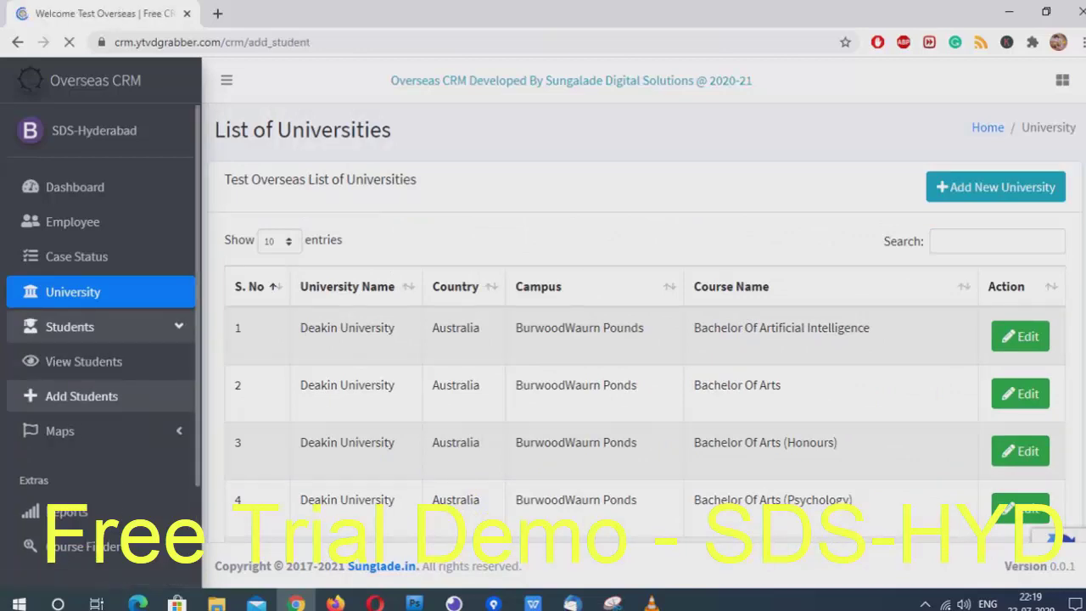
pyautogui.click(325, 288)
pyautogui.write('test')
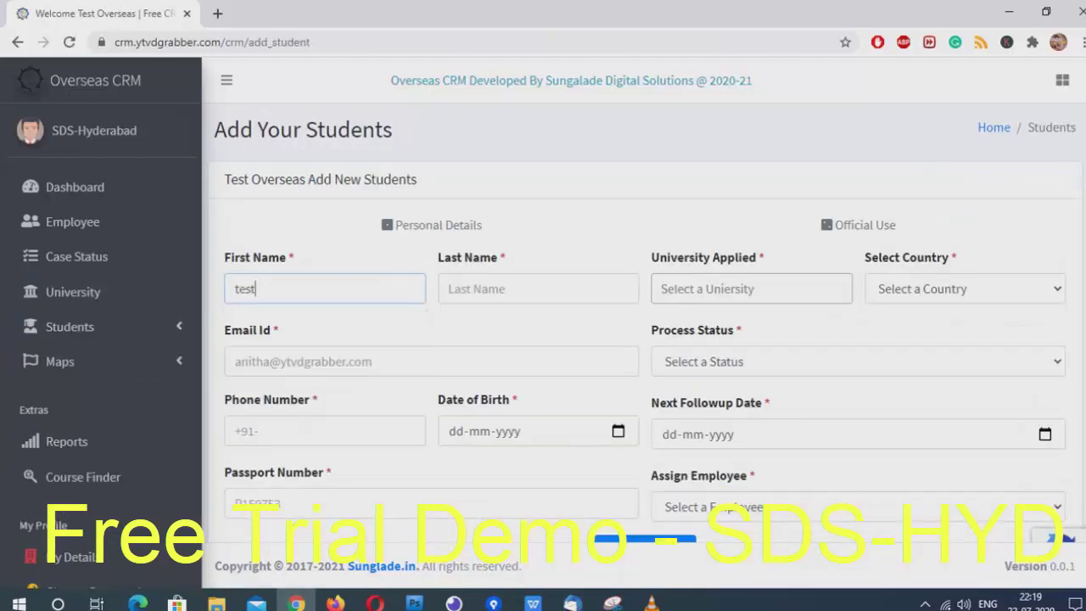
pyautogui.press('Tab')
pyautogui.write('sudente')
pyautogui.press('Tab')
pyautogui.write('test')
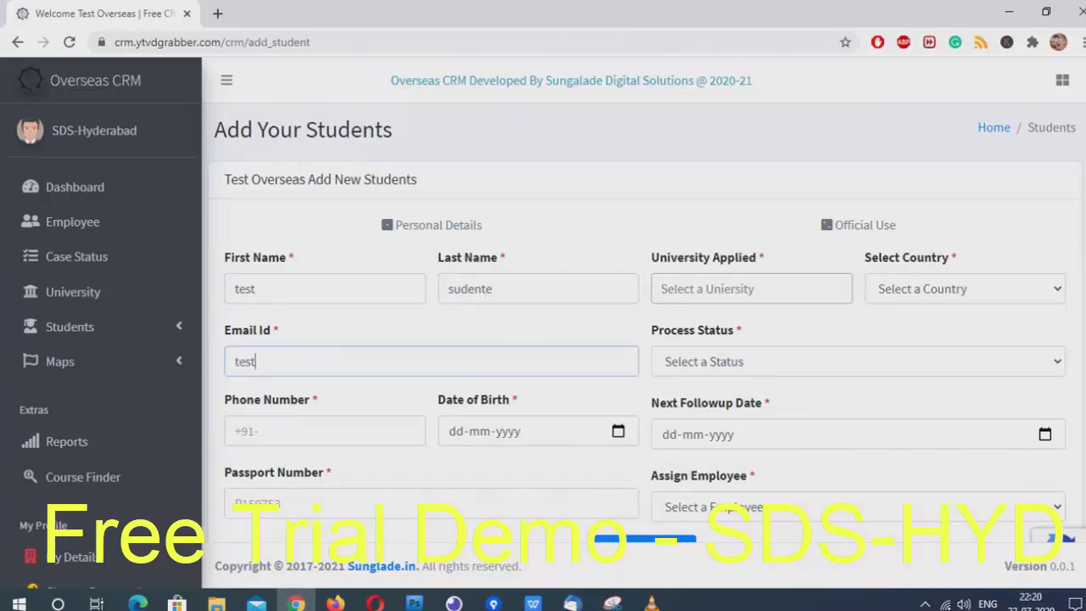
pyautogui.write('@student.com')
pyautogui.press('Tab')
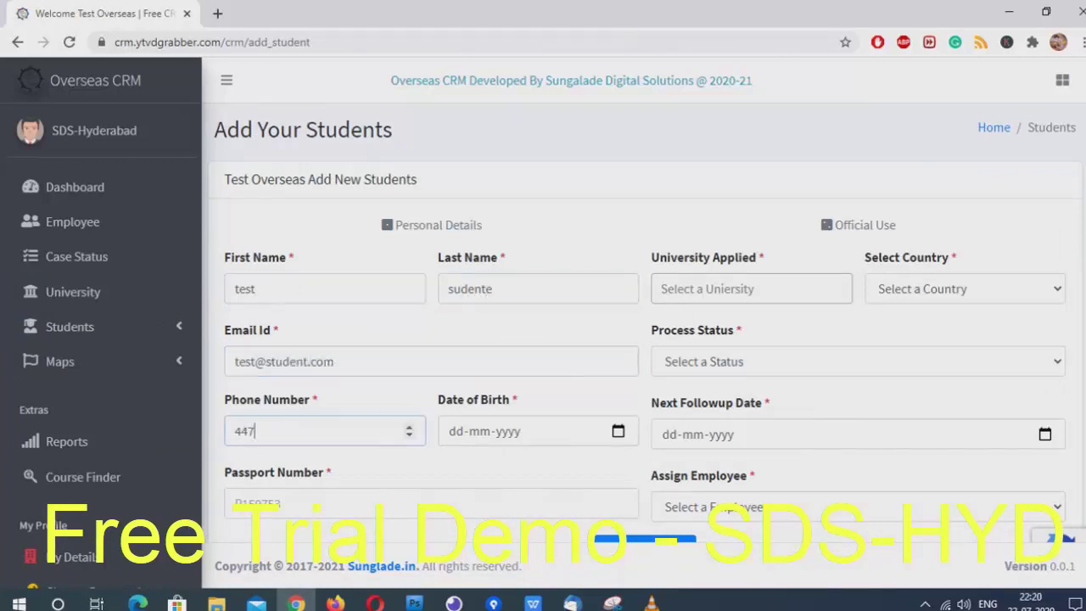
# Replace the phone number, then enter the student's date of birth and passport number
pyautogui.press('Tab')
pyautogui.hotkey('shift', 'Tab')
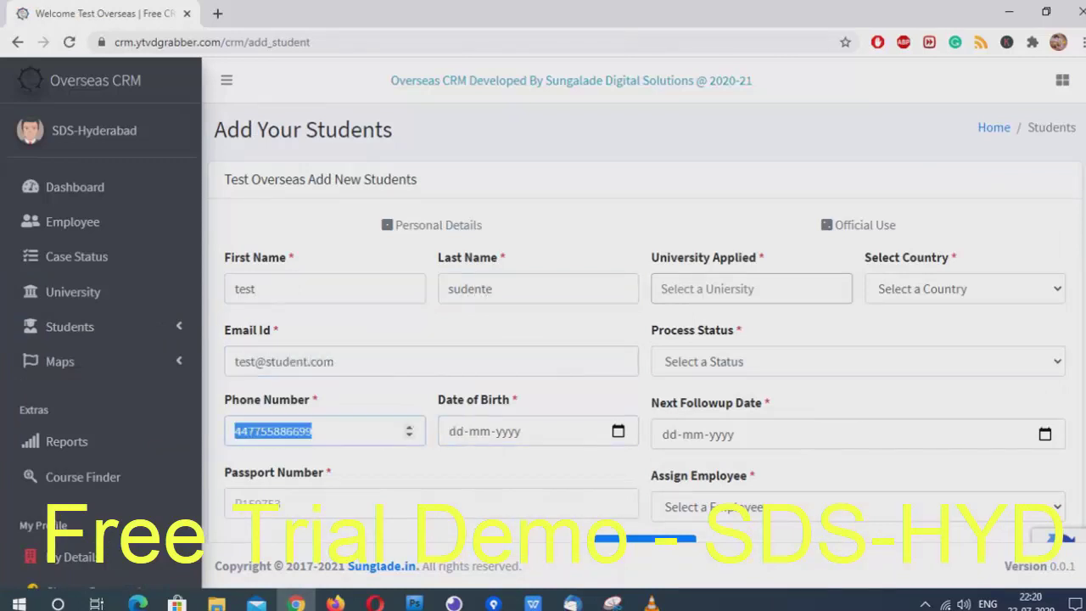
pyautogui.press('Tab')
pyautogui.write('01021999')
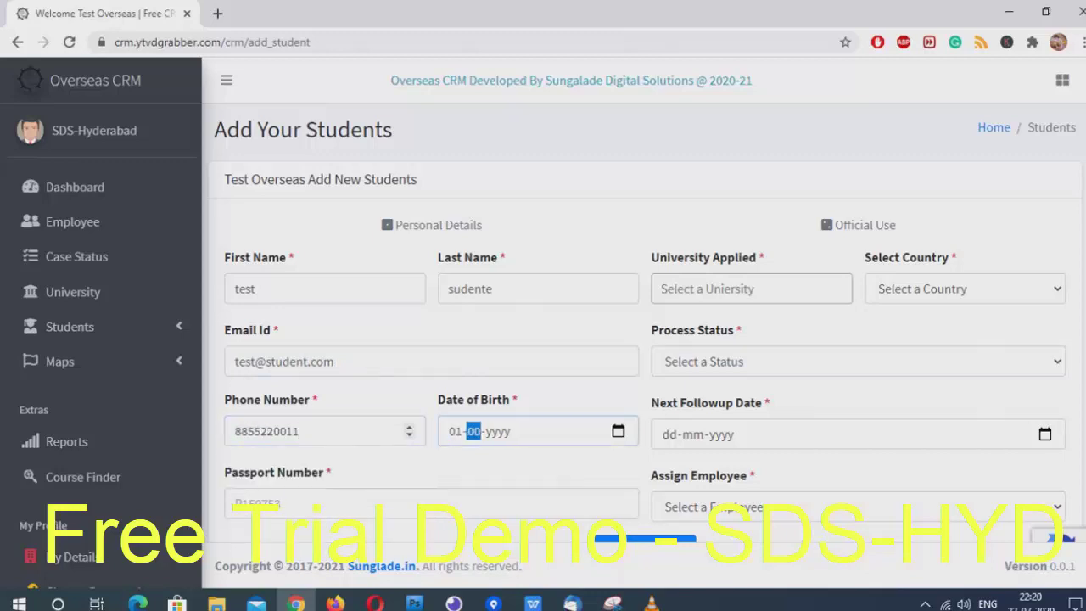
pyautogui.press('Tab')
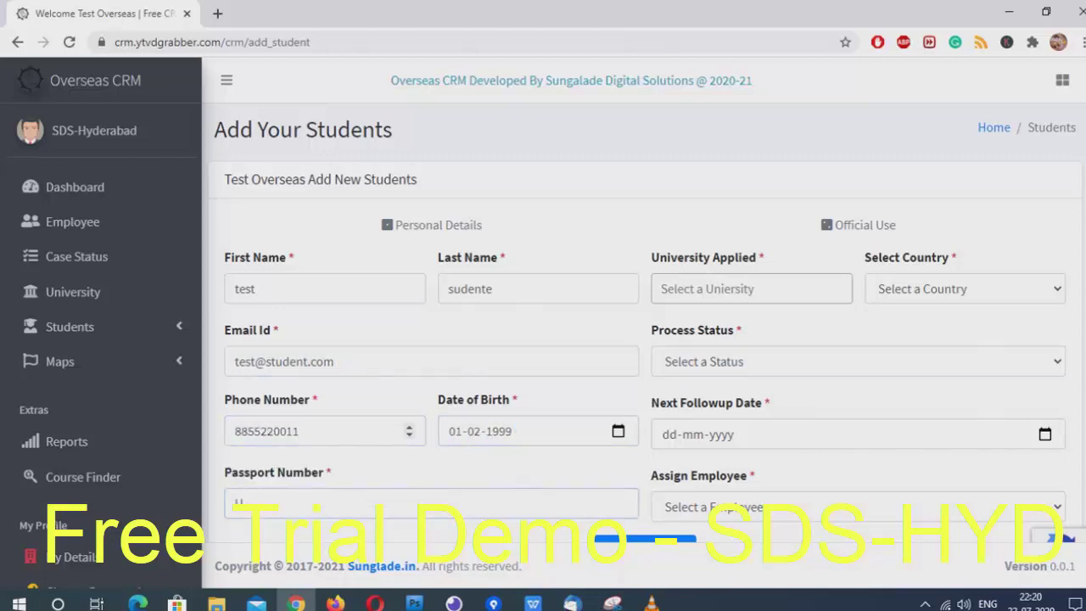
pyautogui.press('Tab')
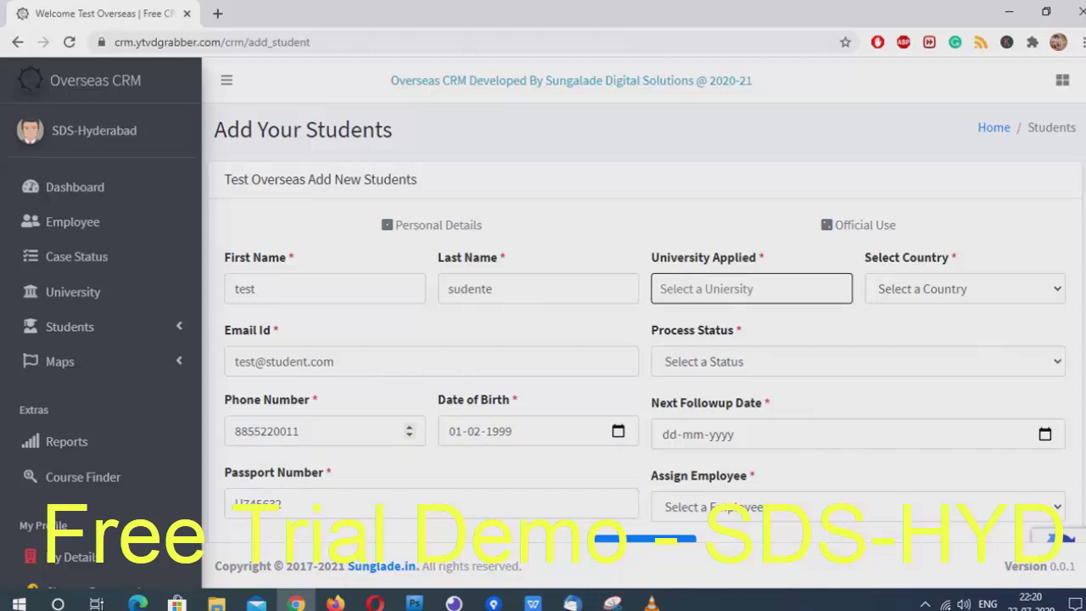
# Apply to the Latrobe and Deakin courses with country Australia, dropping the Central Lancashire course
pyautogui.write('master of sc')
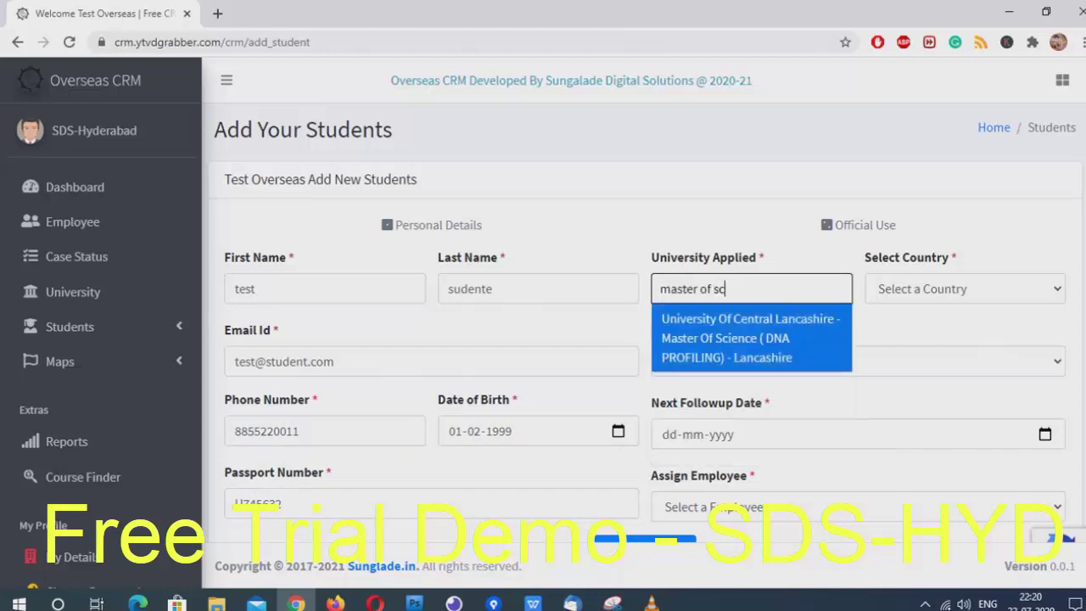
pyautogui.press('Return')
pyautogui.write('latr')
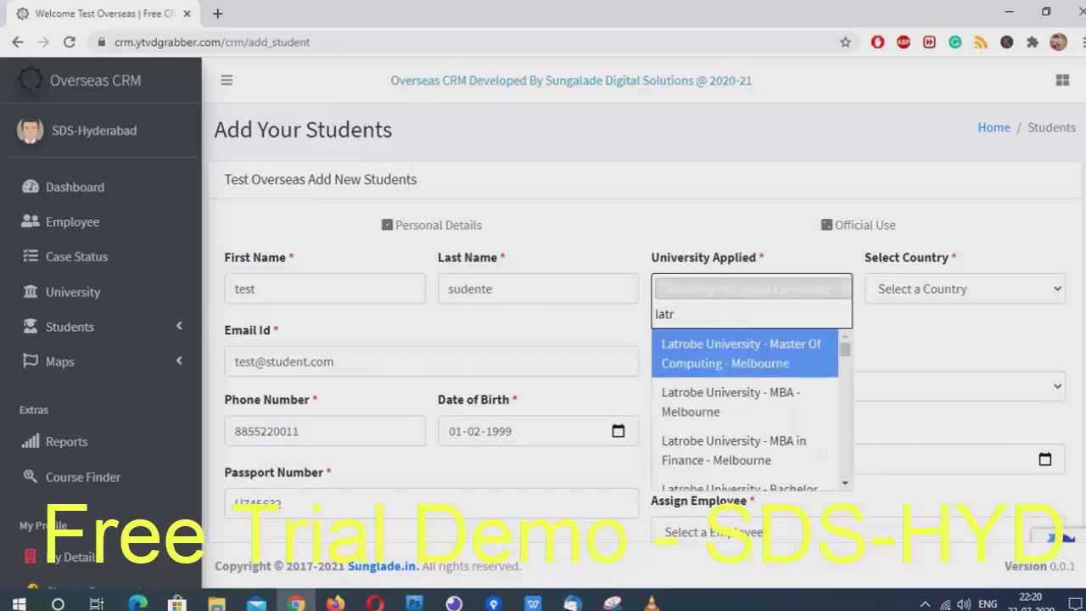
pyautogui.press('Down')
pyautogui.press('Return')
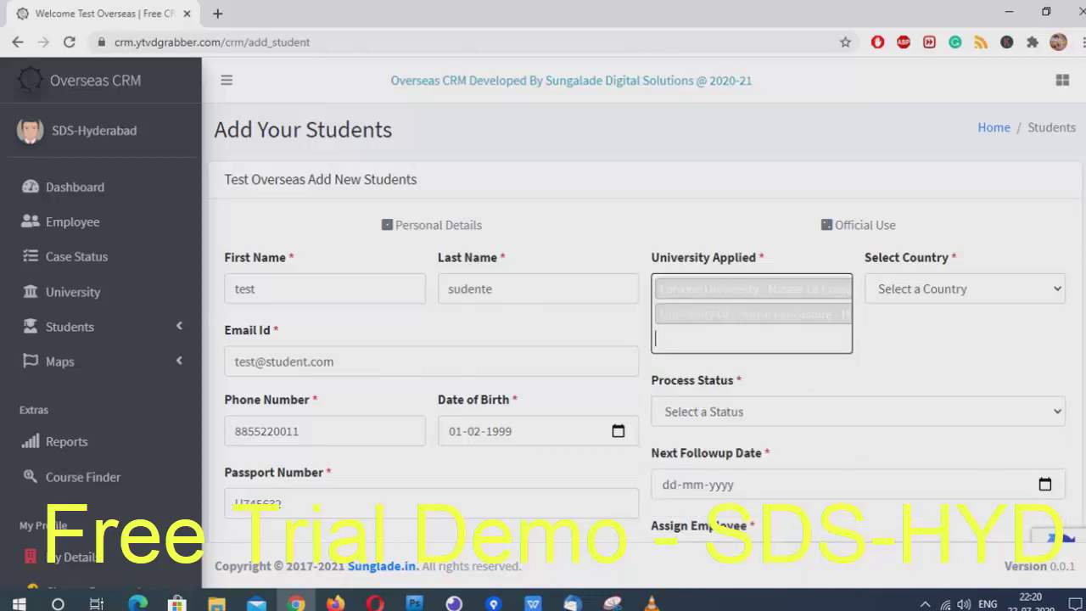
pyautogui.click(965, 289)
pyautogui.click(922, 332)
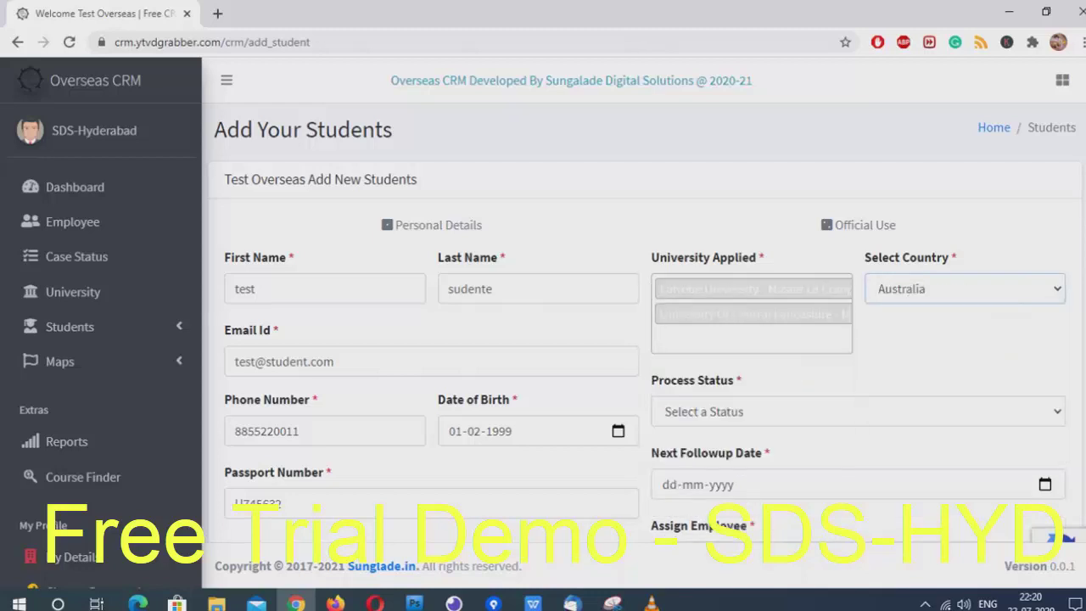
pyautogui.press('BackSpace')
pyautogui.press('BackSpace')
pyautogui.press('BackSpace')
pyautogui.press('BackSpace')
pyautogui.press('BackSpace')
pyautogui.press('BackSpace')
pyautogui.press('BackSpace')
pyautogui.press('BackSpace')
pyautogui.press('BackSpace')
pyautogui.press('BackSpace')
pyautogui.press('BackSpace')
pyautogui.press('BackSpace')
pyautogui.press('BackSpace')
pyautogui.press('BackSpace')
pyautogui.press('BackSpace')
pyautogui.press('BackSpace')
pyautogui.press('BackSpace')
pyautogui.press('BackSpace')
pyautogui.press('BackSpace')
pyautogui.press('BackSpace')
pyautogui.press('BackSpace')
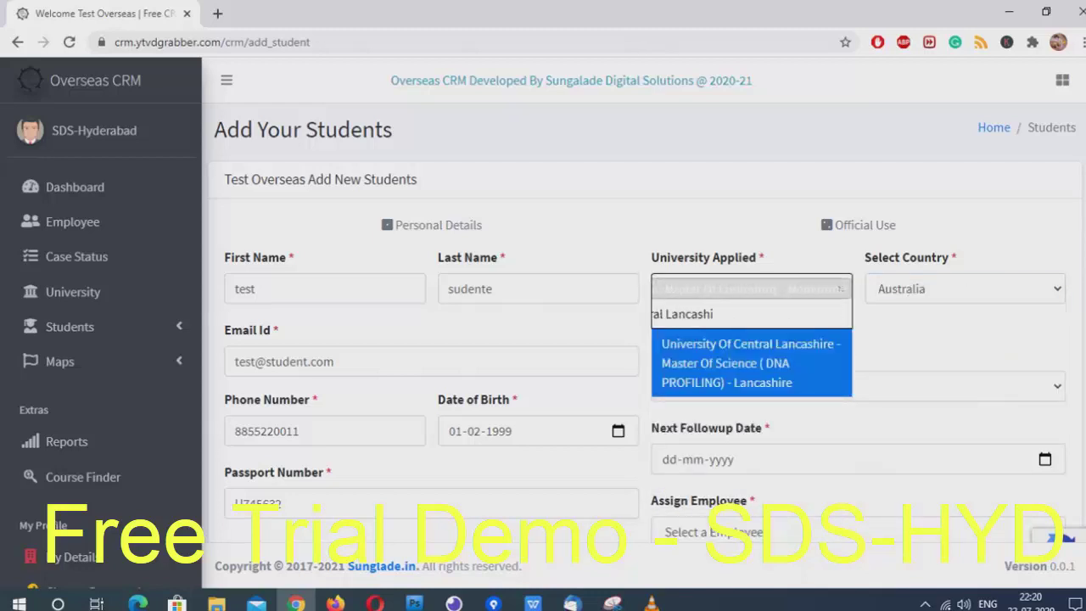
pyautogui.press('Down')
pyautogui.press('Return')
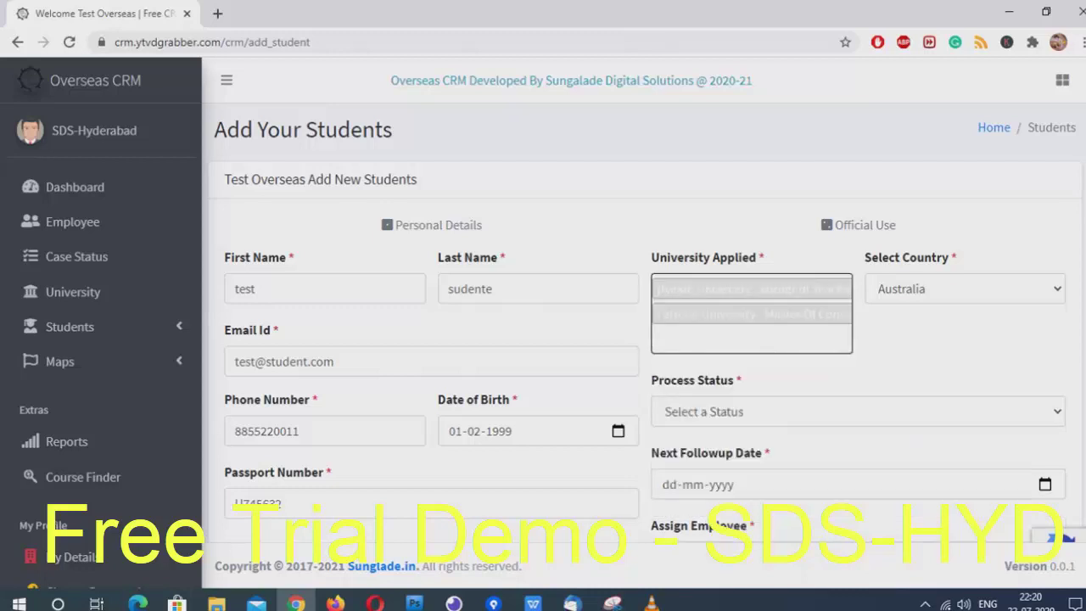
# Set status New Application, follow-up 24 July 2020, assign Test Employee, and submit
pyautogui.click(857, 411)
pyautogui.press('Return')
pyautogui.scroll(-1, 645, 340)
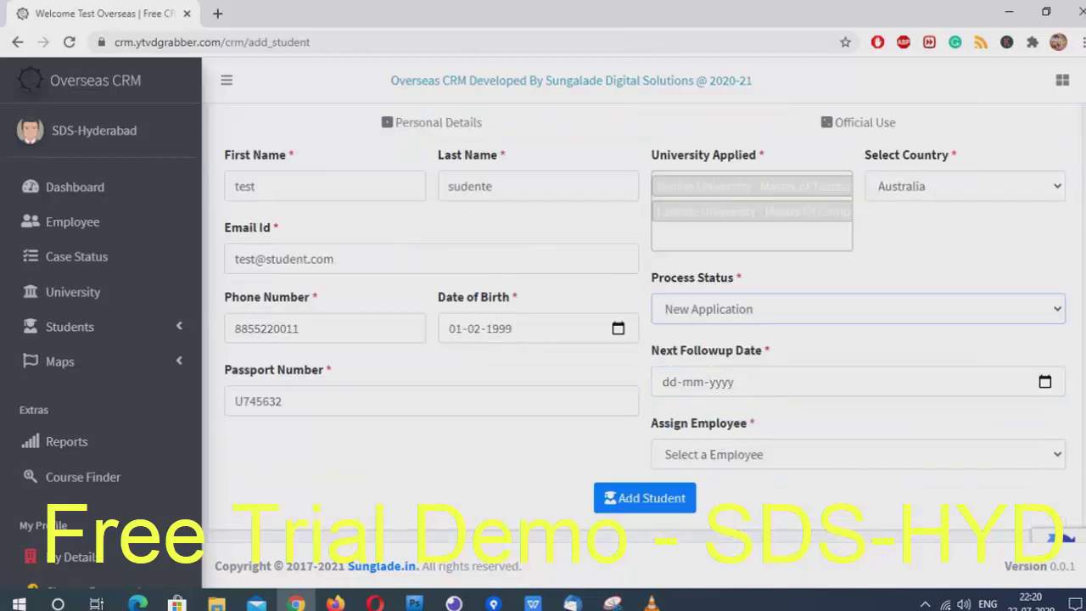
pyautogui.click(670, 381)
pyautogui.click(1044, 381)
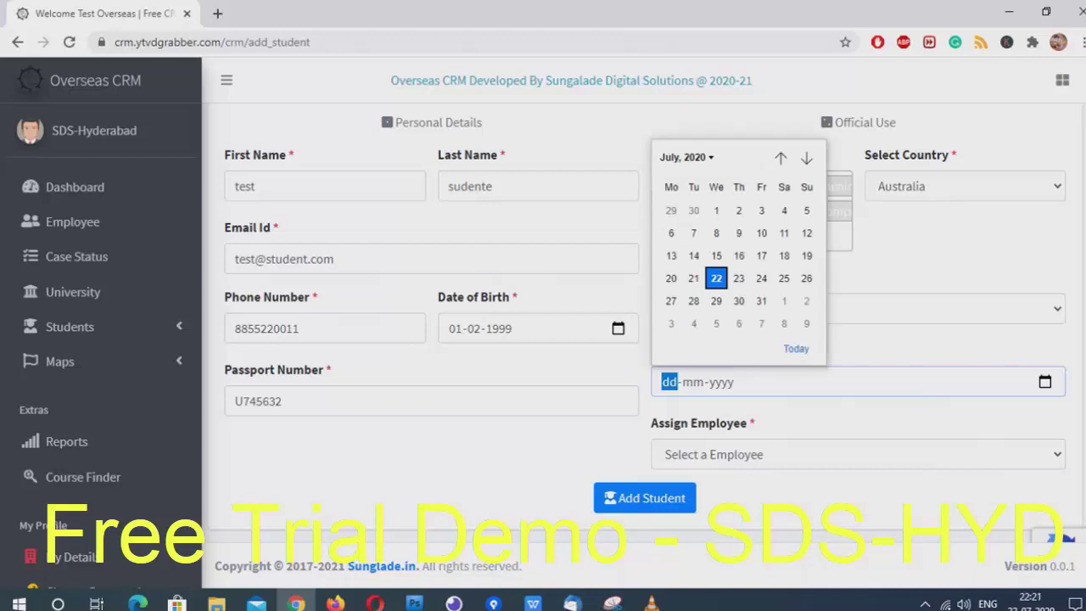
pyautogui.click(762, 278)
pyautogui.click(857, 454)
pyautogui.click(703, 496)
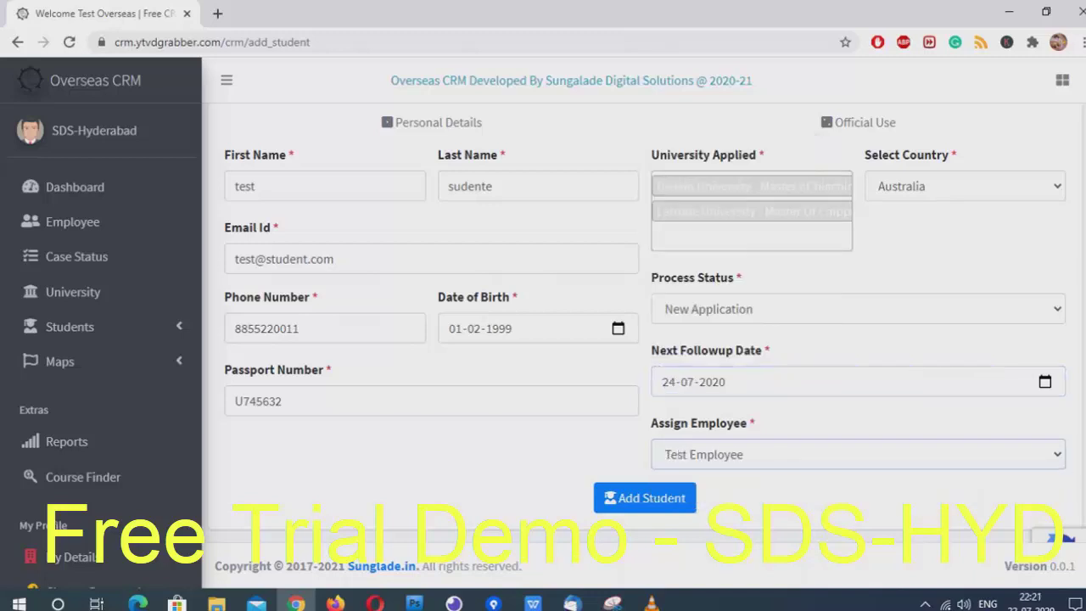
pyautogui.click(645, 498)
pyautogui.click(69, 326)
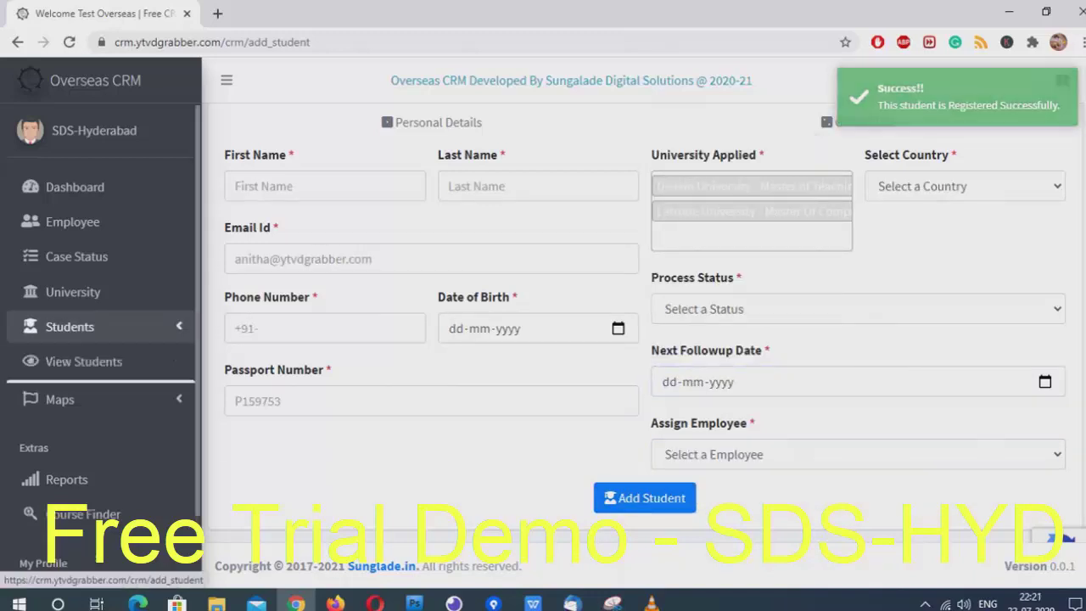
# Open the student list and highlight the student's Latrobe course entry
pyautogui.click(68, 359)
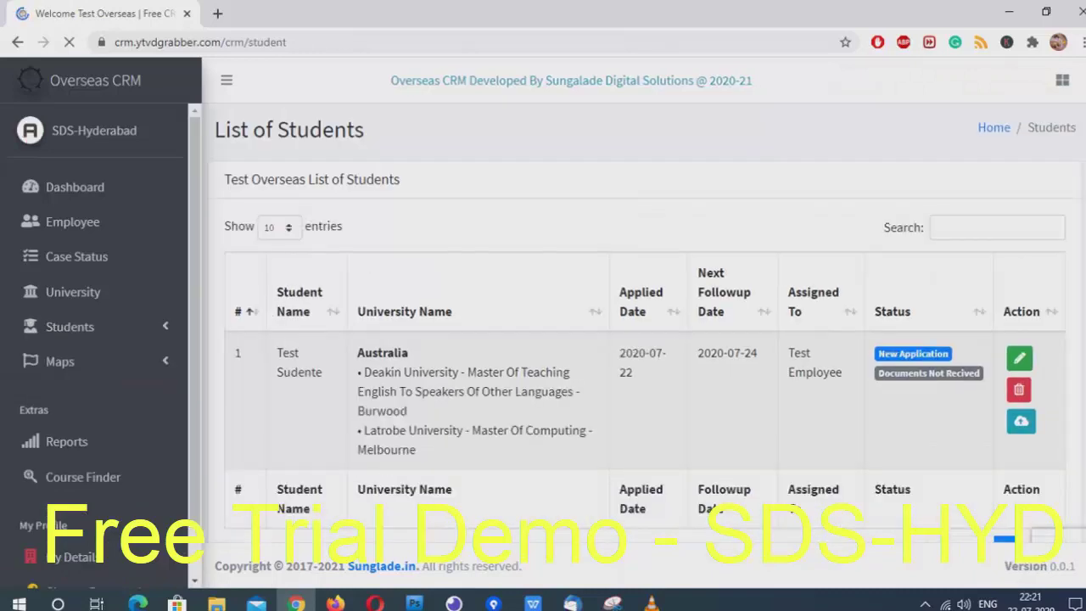
pyautogui.moveTo(365, 371); pyautogui.dragTo(537, 391)
pyautogui.moveTo(365, 431); pyautogui.dragTo(415, 450)
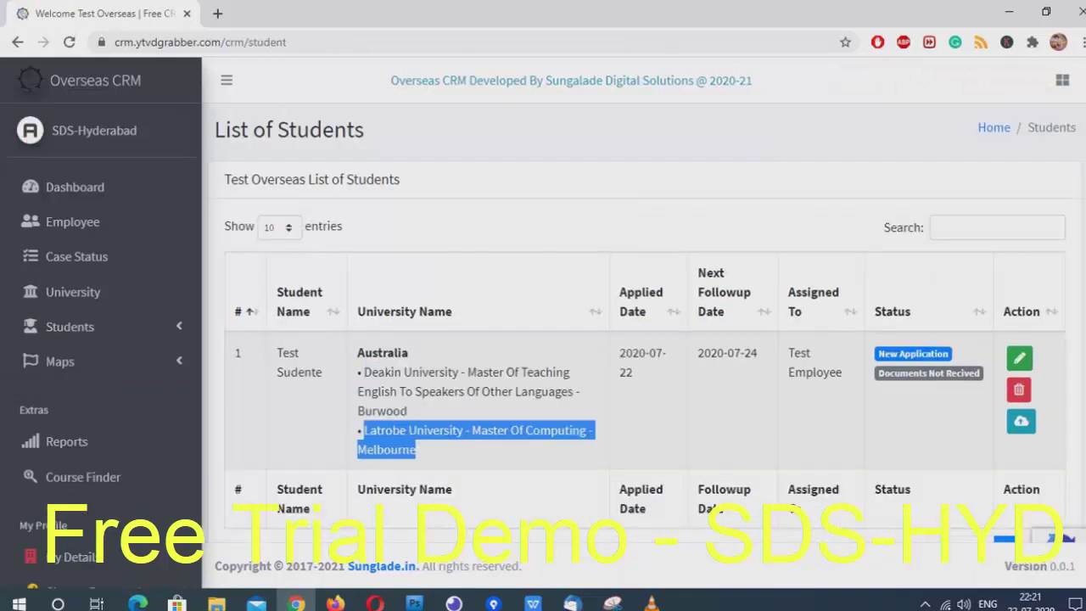
# Upload ilovepdf_merged.pdf as the student's document; it is rejected as too large
pyautogui.click(1021, 421)
pyautogui.click(404, 188)
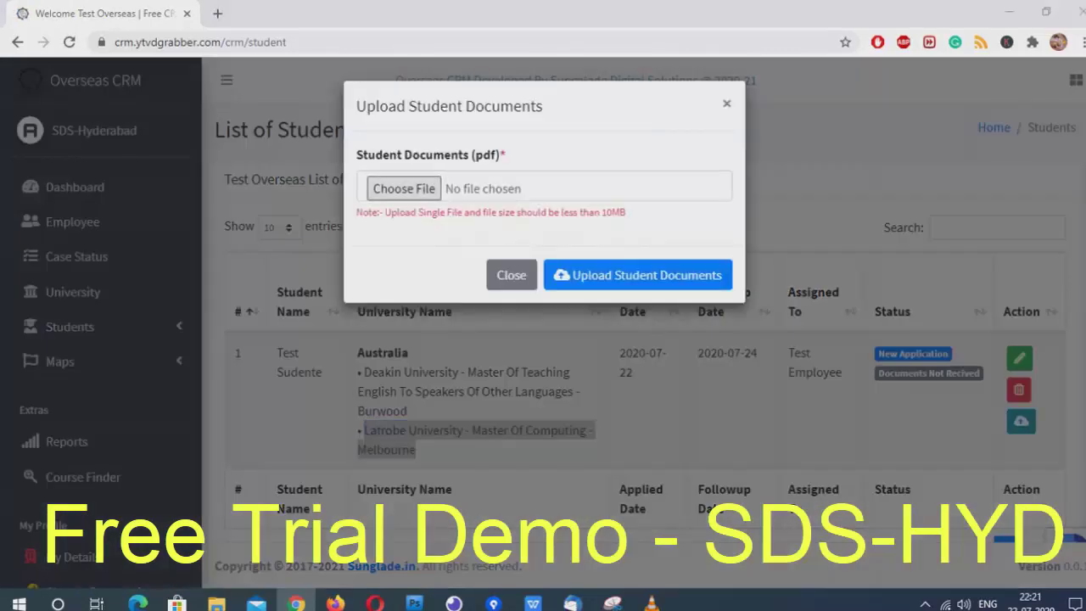
pyautogui.scroll(-5, 500, 244)
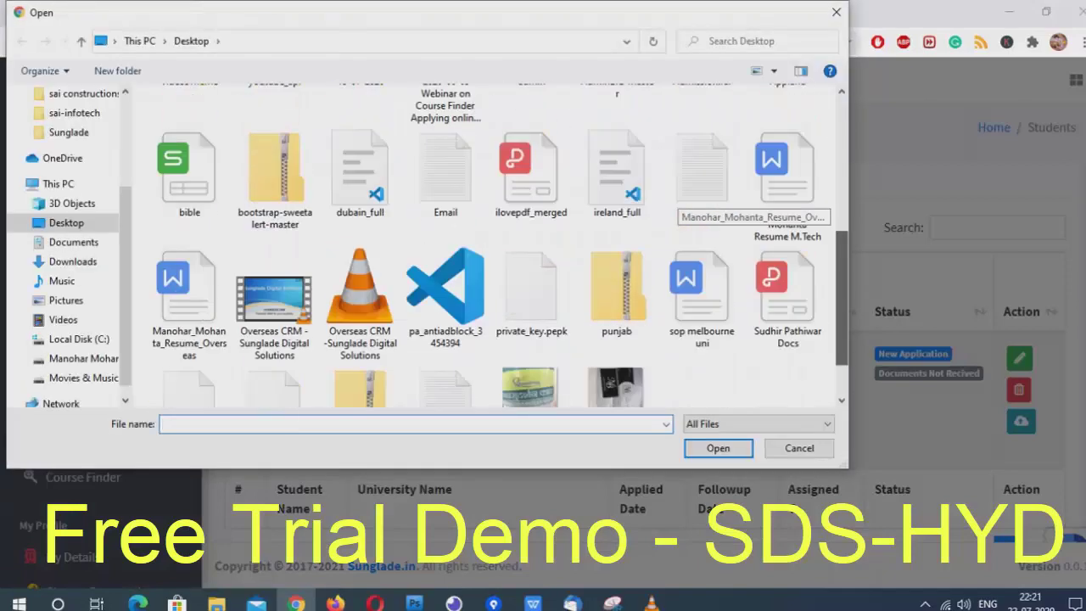
pyautogui.click(533, 150)
pyautogui.click(717, 448)
pyautogui.click(638, 275)
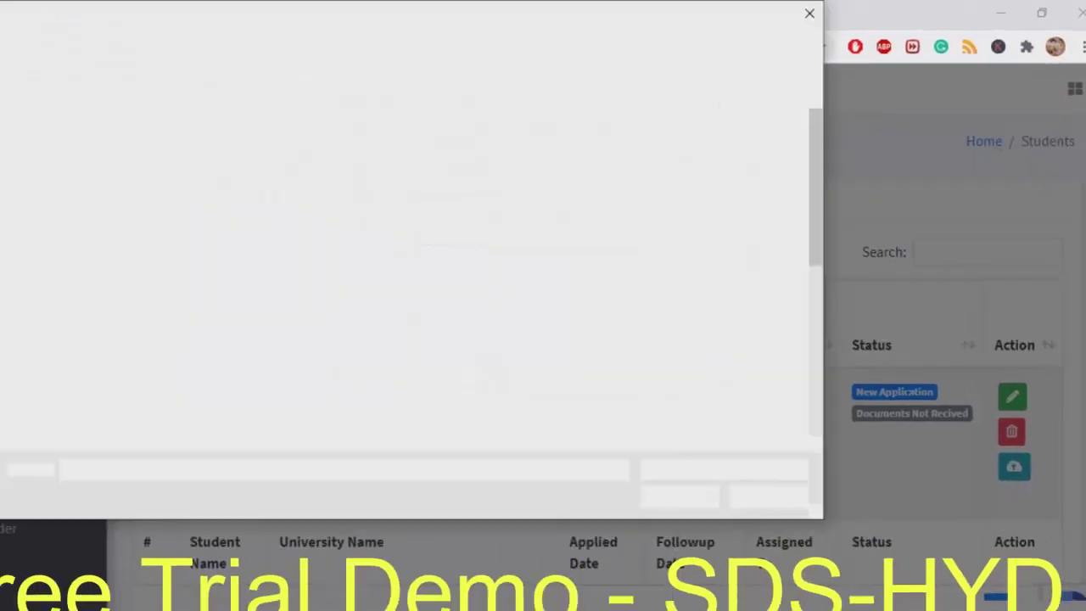
pyautogui.scroll(-2, 550, 219)
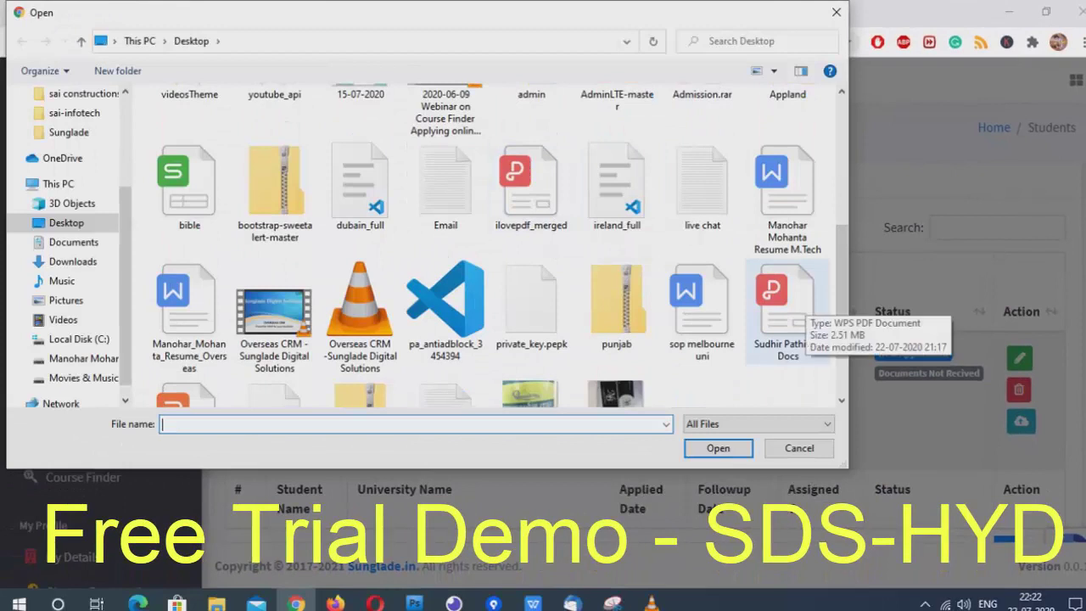
# Upload a smaller PDF from the Desktop as the student's document, noting the 10MB limit
pyautogui.click(788, 307)
pyautogui.press('Return')
pyautogui.click(637, 274)
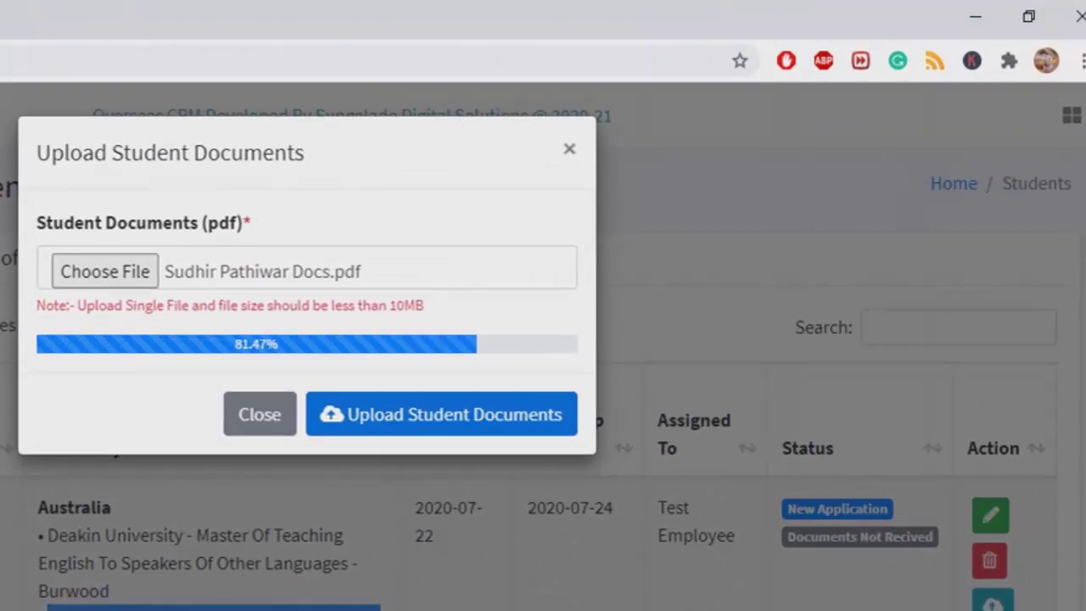
pyautogui.moveTo(390, 305); pyautogui.dragTo(423, 306)
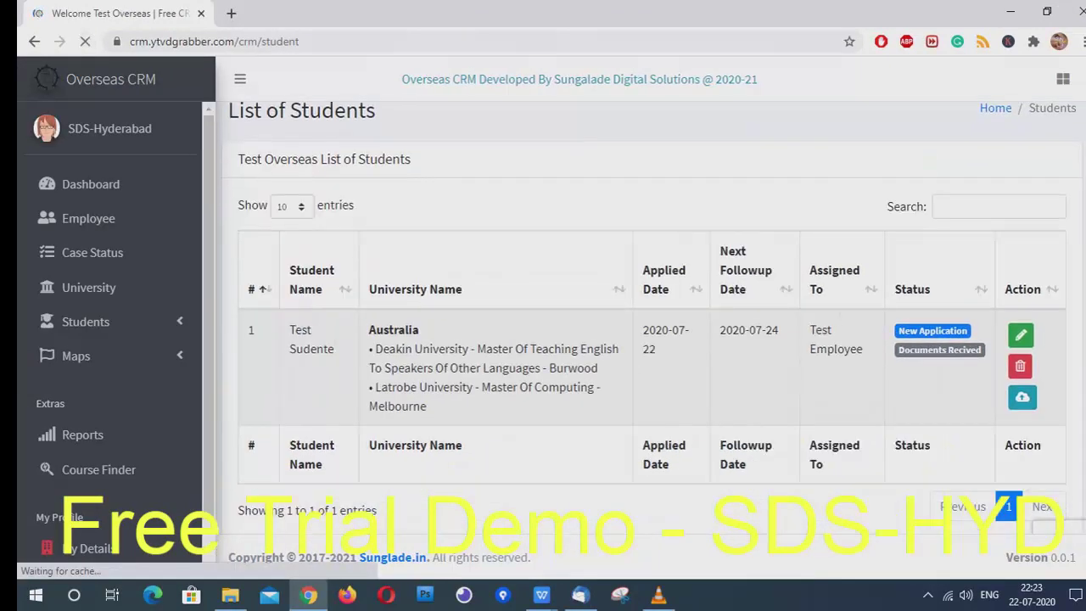
# View the uploaded student document, then open the student's record for editing
pyautogui.click(1022, 396)
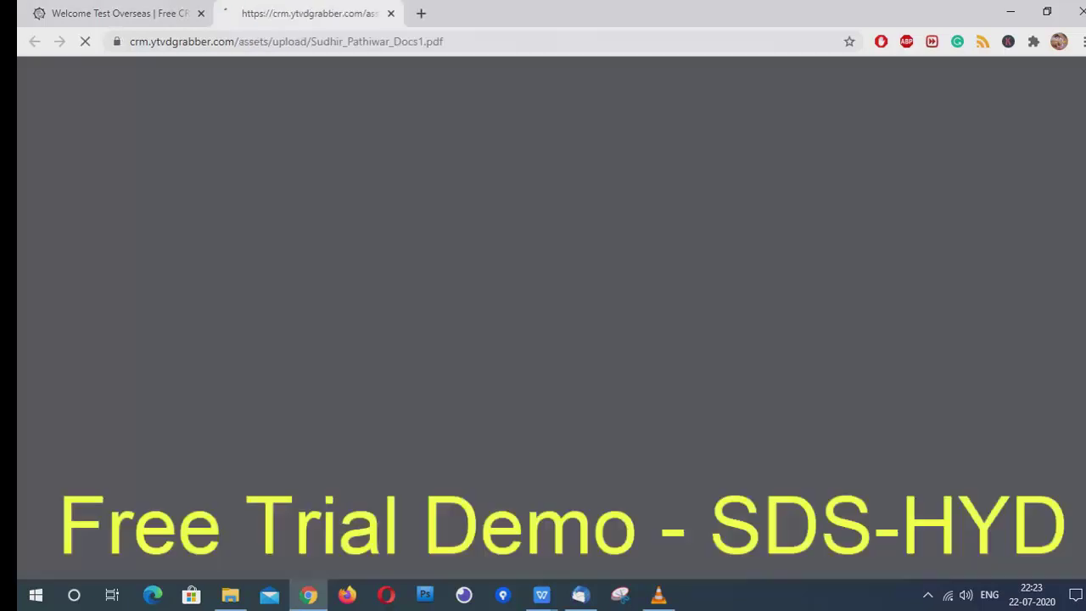
pyautogui.scroll(-1, 1021, 340)
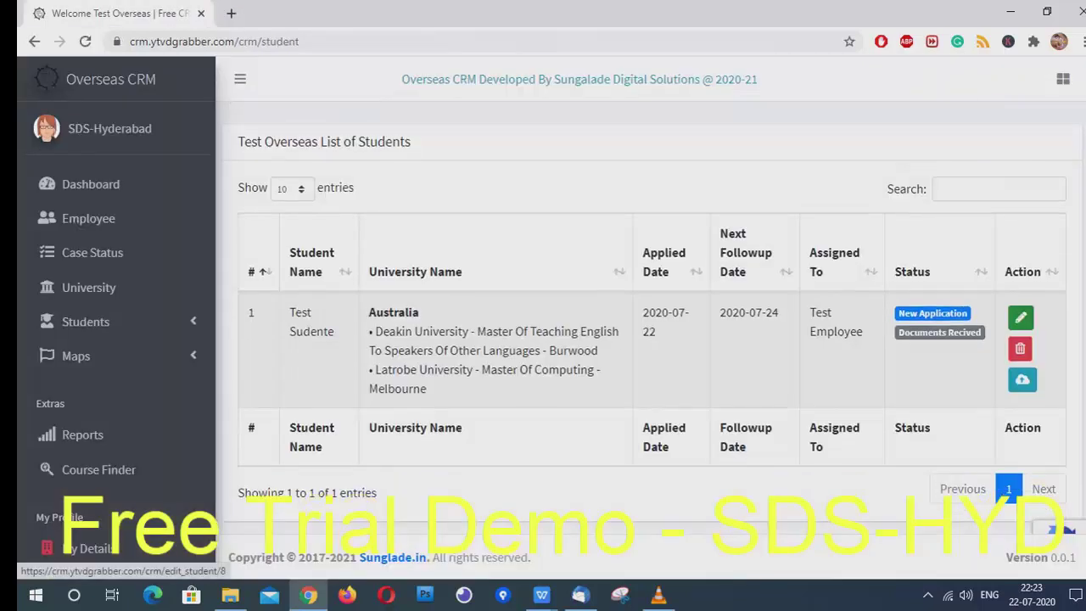
pyautogui.click(1021, 317)
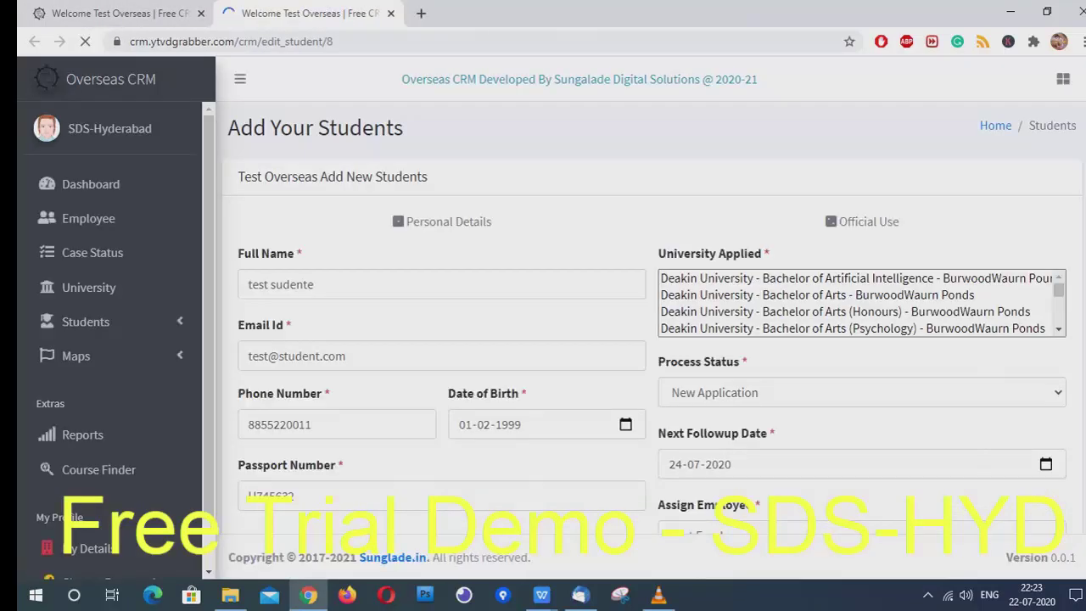
# Fix the misspelled surname in the Full Name field to 'Student' and save, checking the reloaded list
pyautogui.click(314, 285)
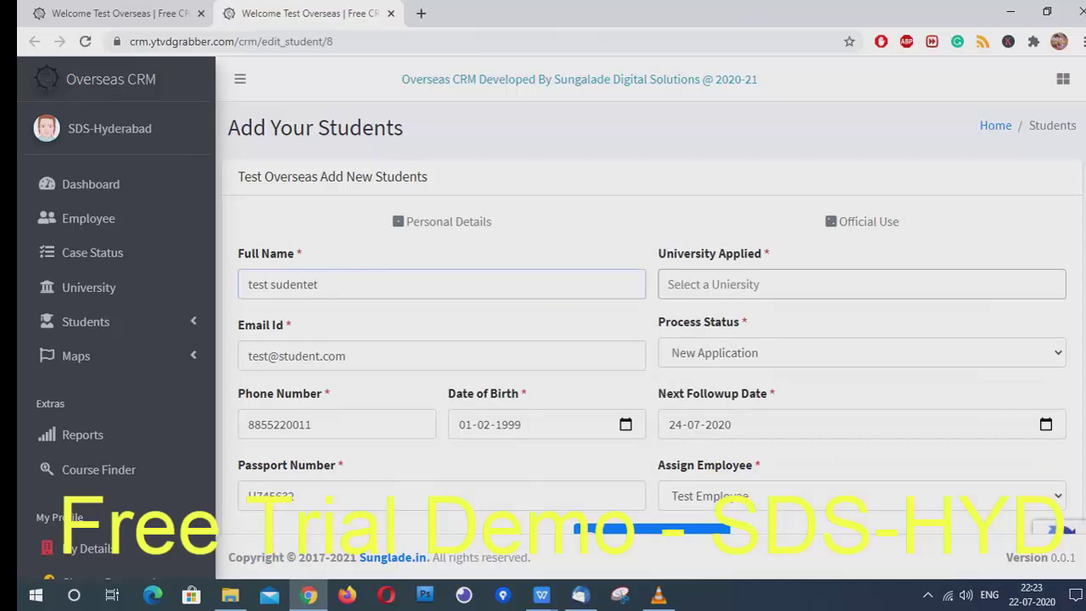
pyautogui.press('BackSpace')
pyautogui.press('Return')
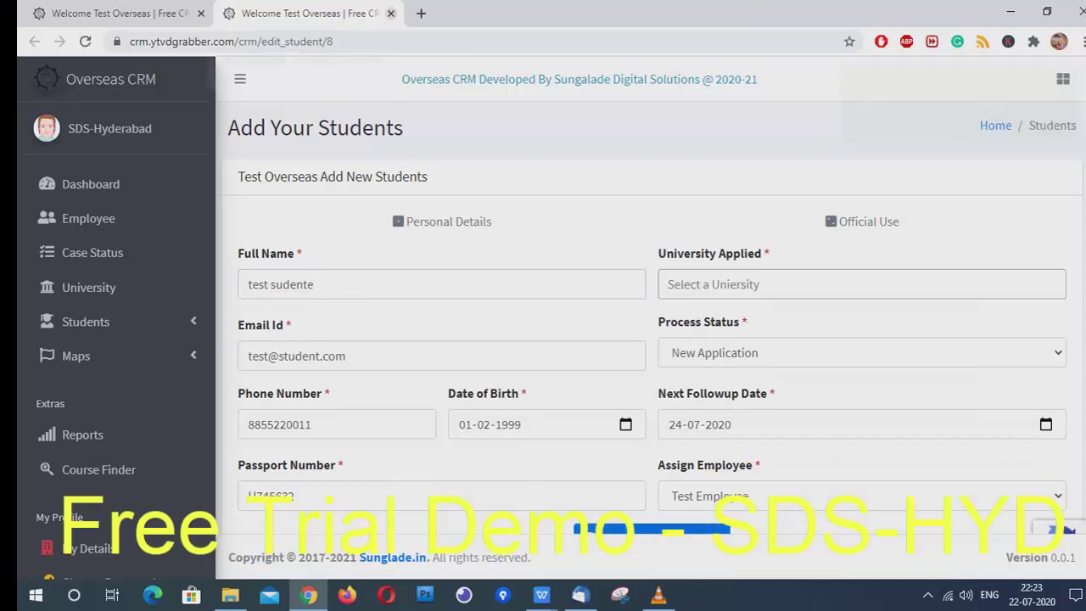
pyautogui.hotkey('ctrl', 'w')
pyautogui.click(84, 41)
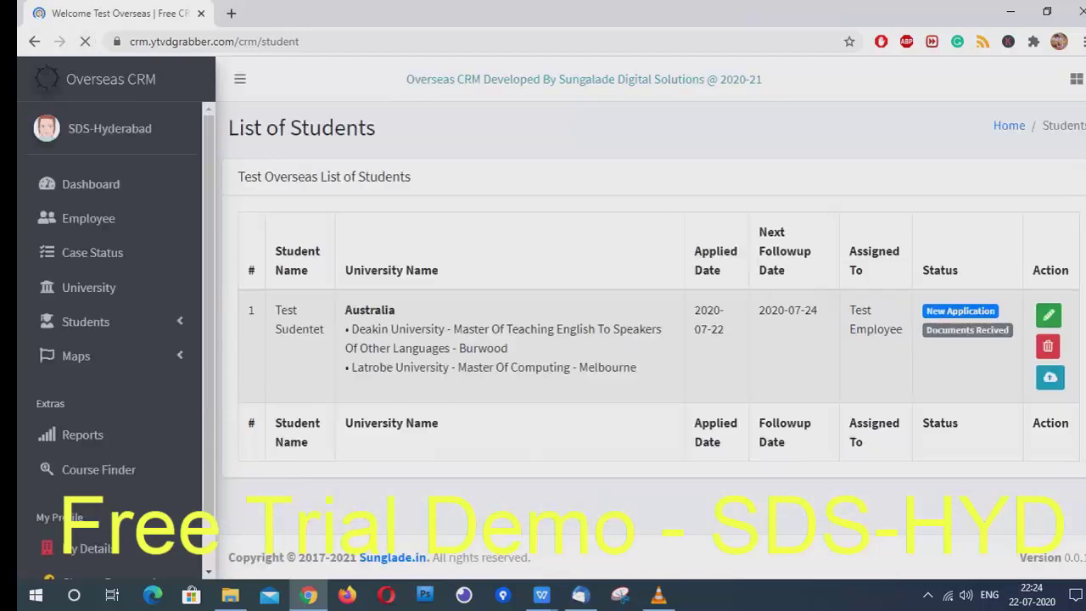
pyautogui.moveTo(325, 331); pyautogui.dragTo(289, 332)
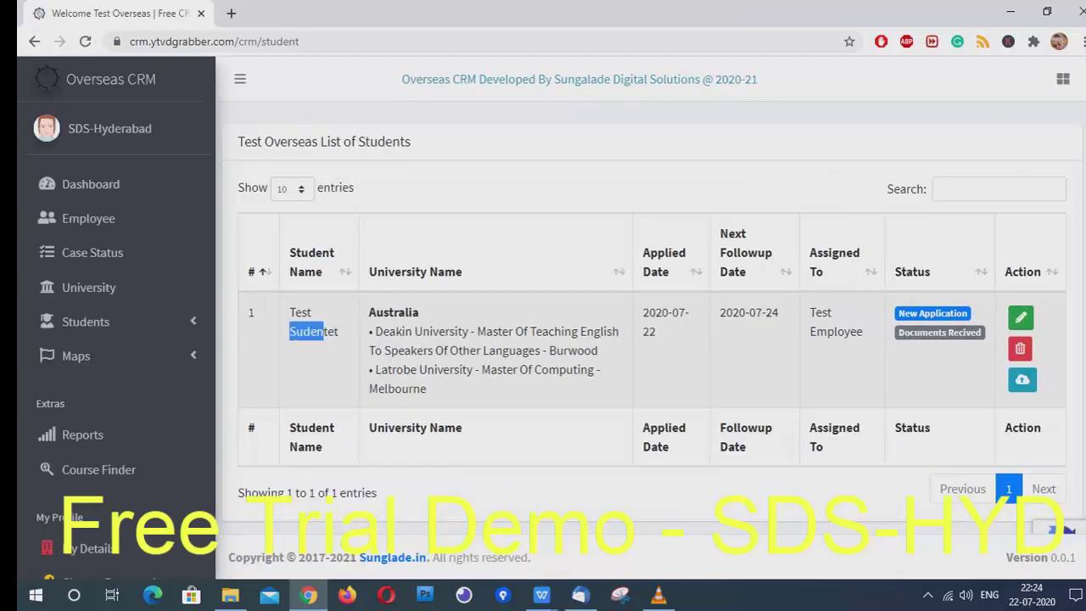
pyautogui.click(1021, 318)
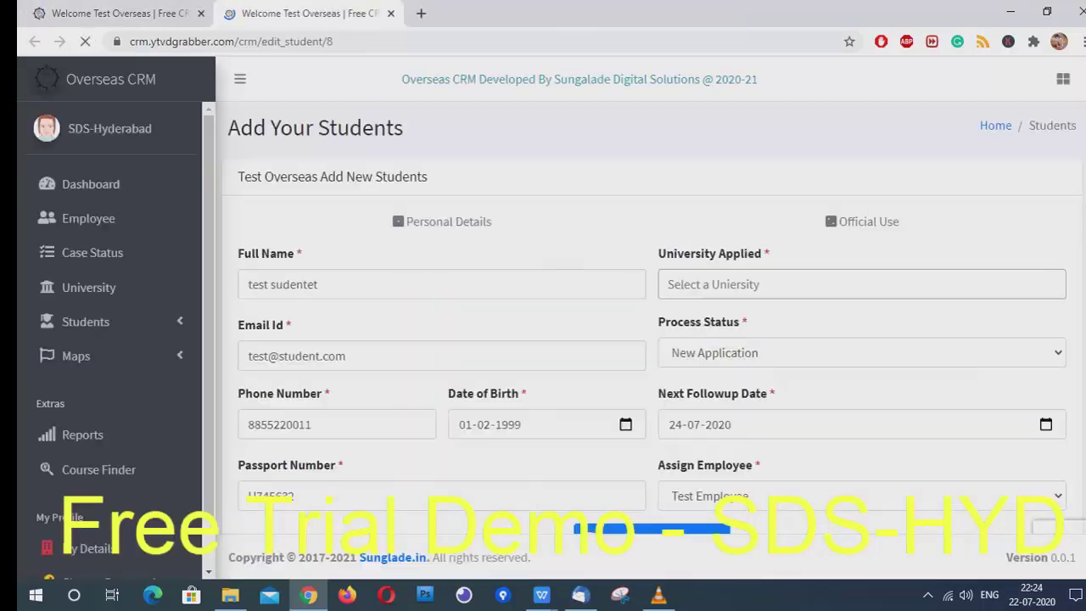
pyautogui.doubleClick(283, 285)
pyautogui.write('St')
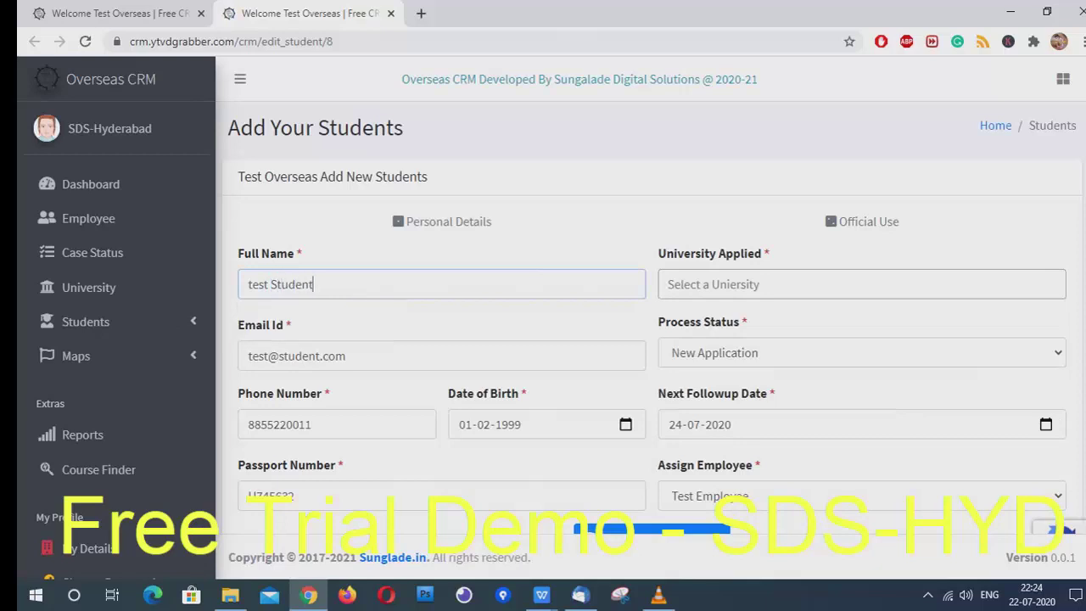
pyautogui.press('Return')
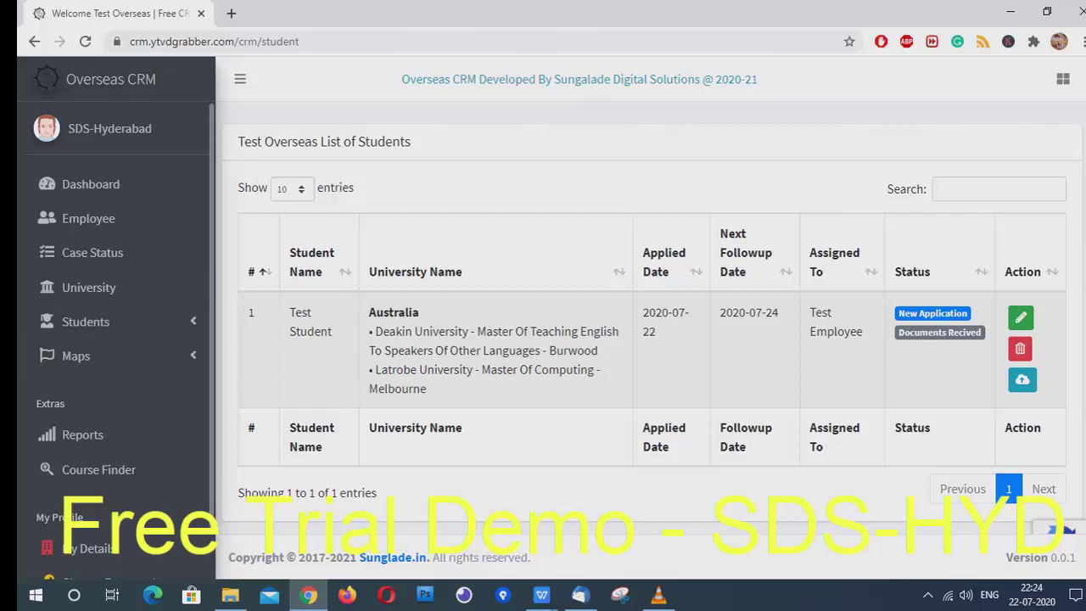
pyautogui.click(999, 189)
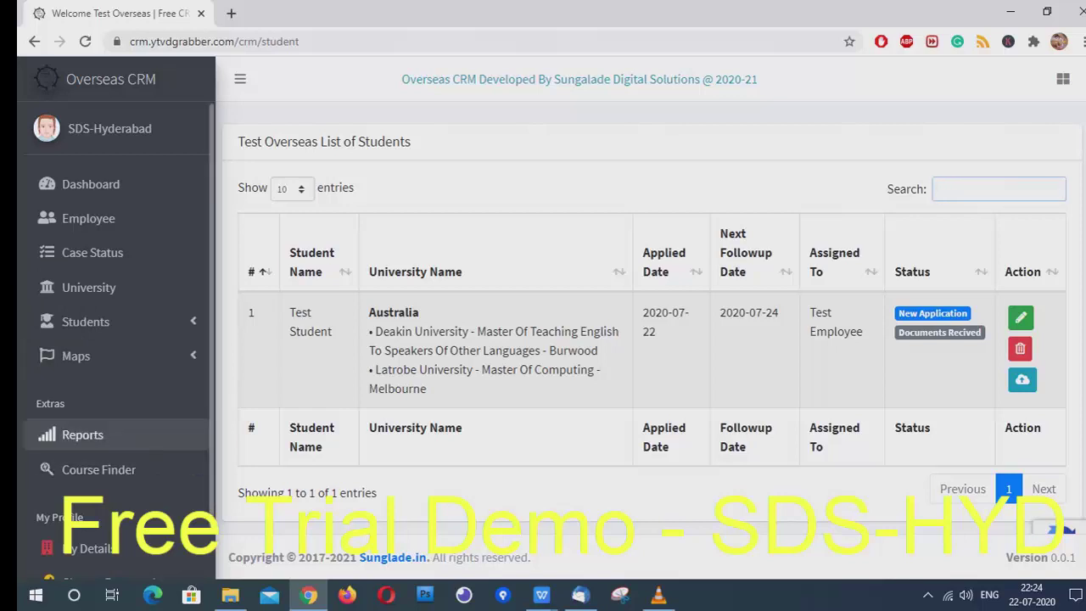
# Filter the detail reports to Australia, New Application status and Test Employee
pyautogui.click(83, 435)
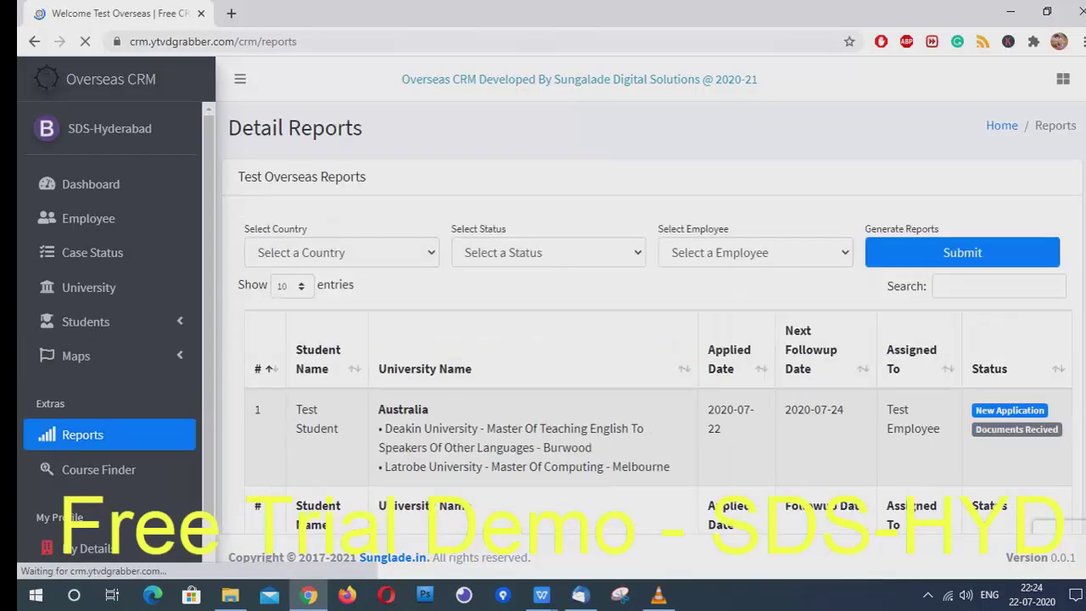
pyautogui.click(340, 252)
pyautogui.click(288, 289)
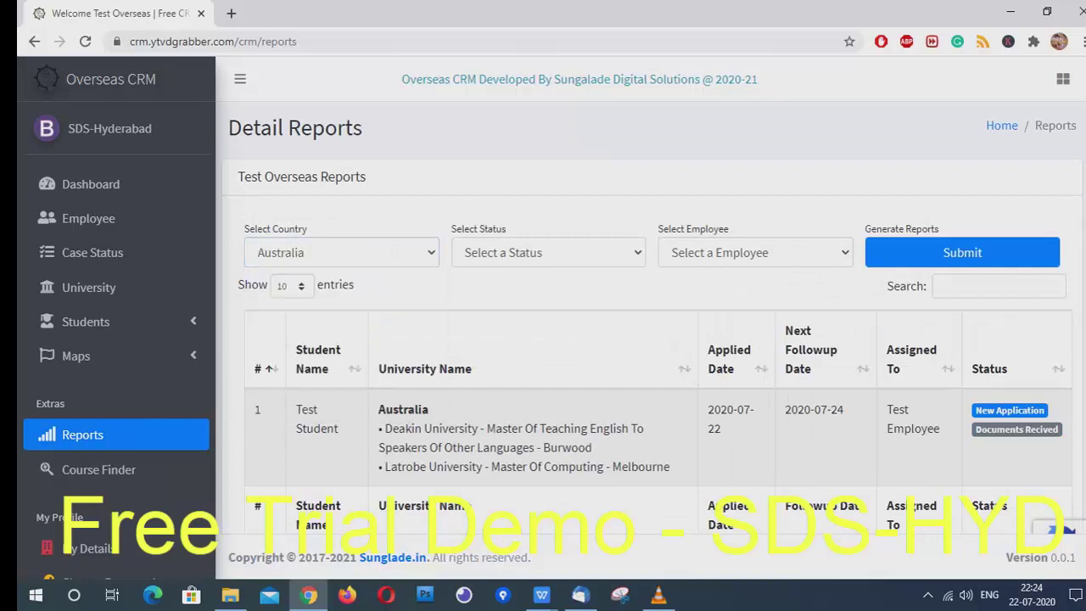
pyautogui.click(548, 252)
pyautogui.click(508, 293)
pyautogui.click(755, 252)
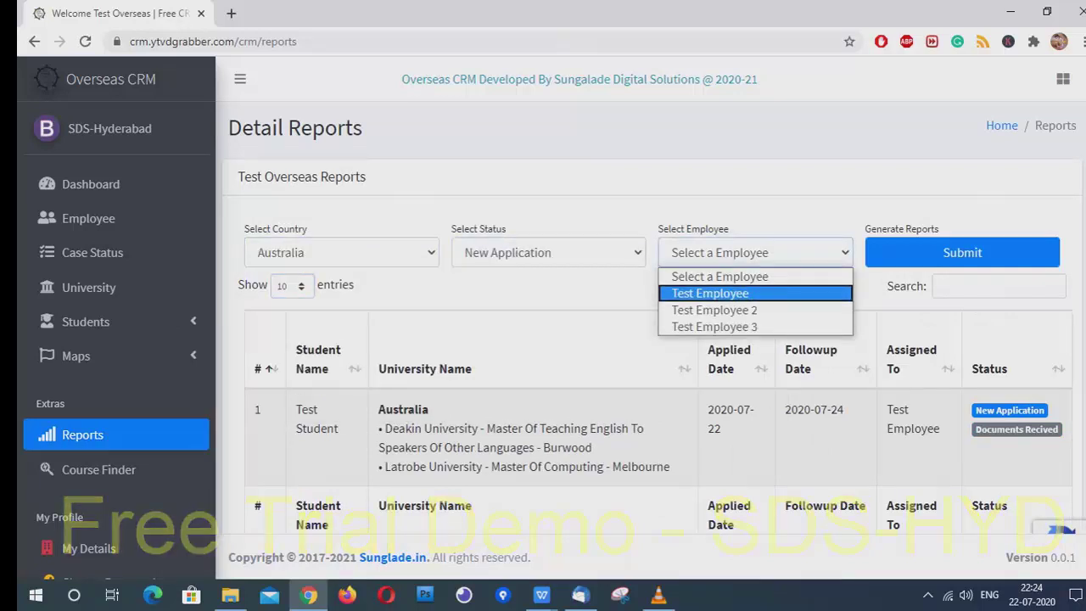
pyautogui.click(710, 293)
# Try Test Employee 2 and 3, then Offer Recived, Test Employee and Canada; go to Course Finder
pyautogui.click(754, 252)
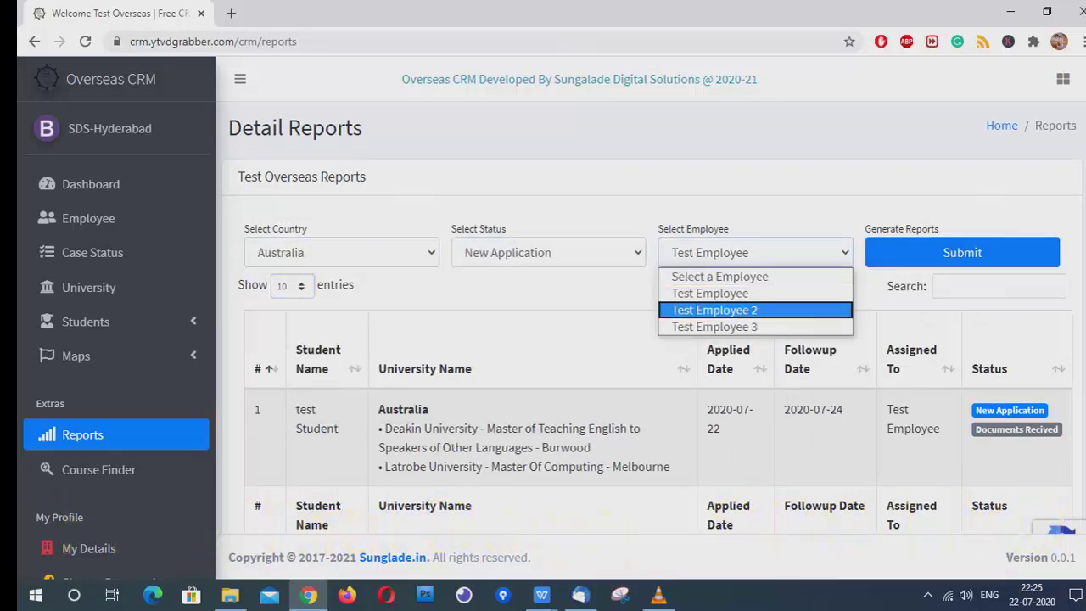
pyautogui.click(727, 308)
pyautogui.click(755, 252)
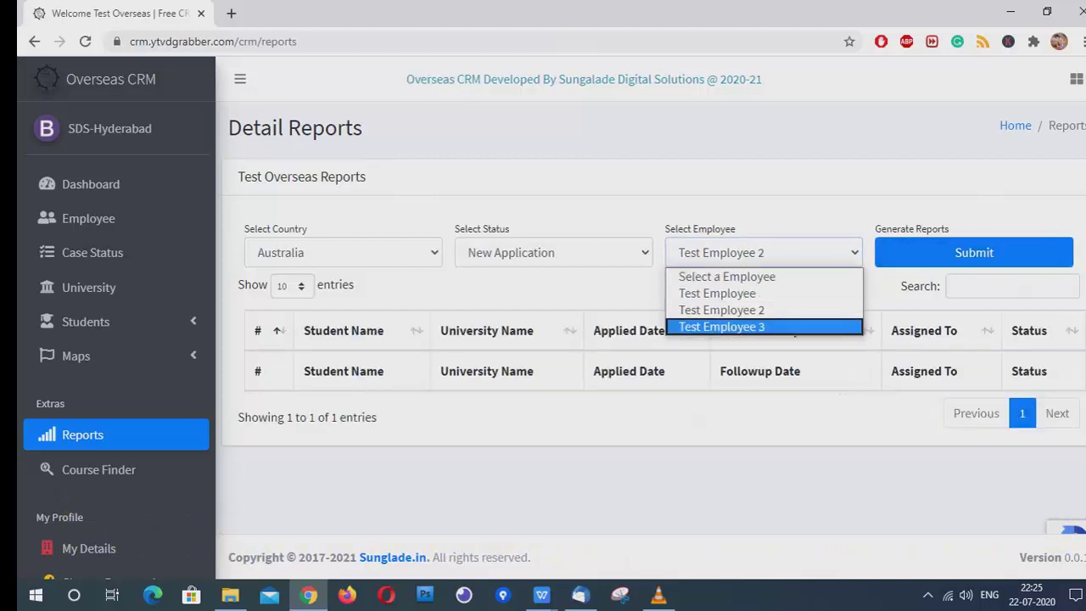
pyautogui.click(727, 325)
pyautogui.click(548, 252)
pyautogui.click(504, 310)
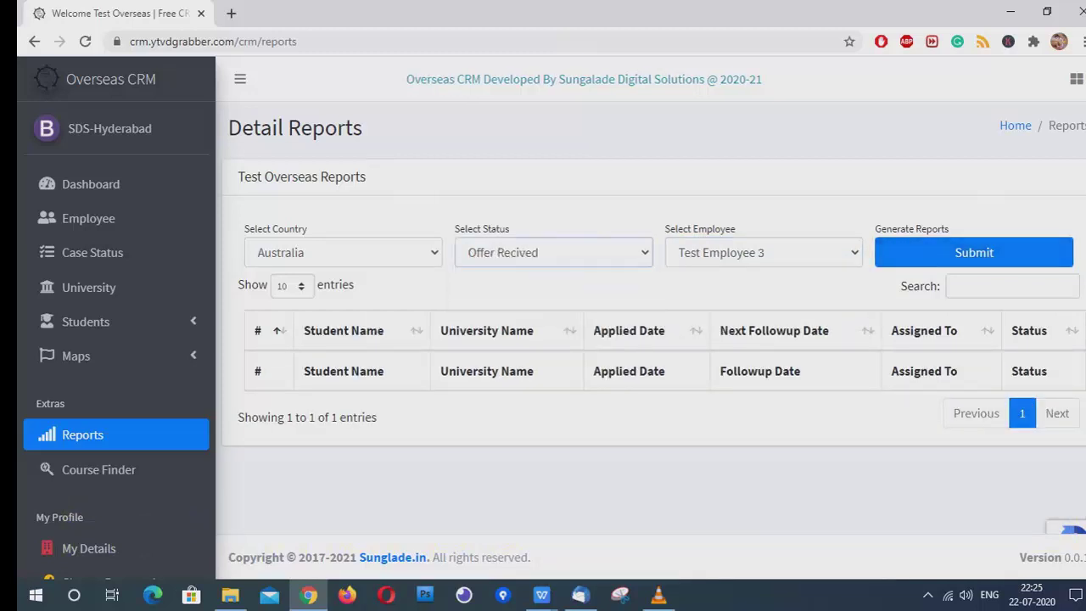
pyautogui.click(754, 252)
pyautogui.click(710, 293)
pyautogui.click(343, 252)
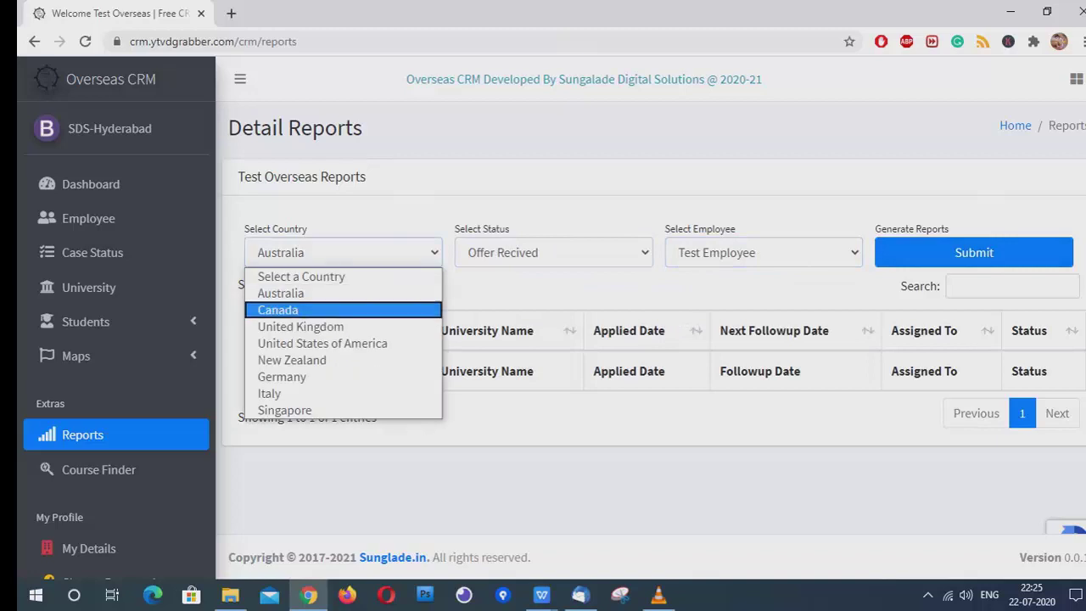
pyautogui.click(293, 309)
pyautogui.click(99, 469)
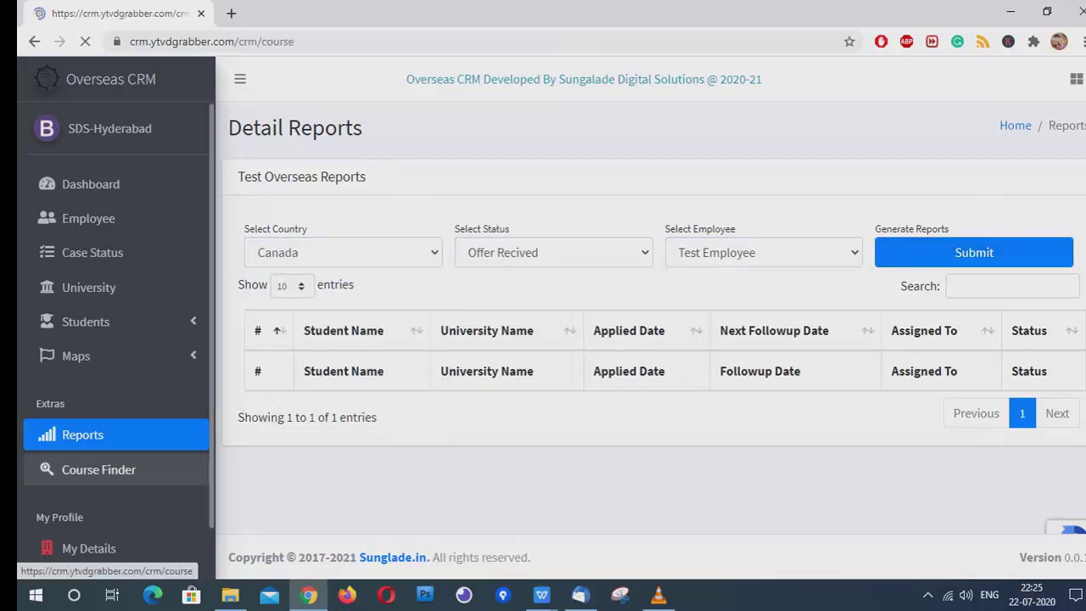
pyautogui.click(308, 252)
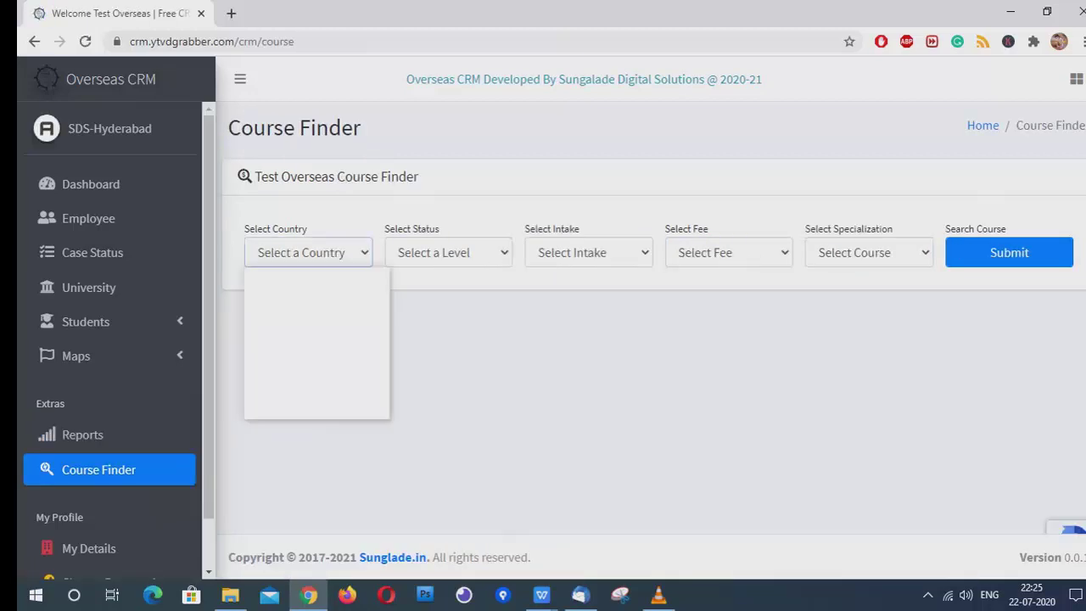
# Search Australian postgraduate Accounting courses for the Nov intake
pyautogui.click(280, 291)
pyautogui.click(448, 252)
pyautogui.click(434, 310)
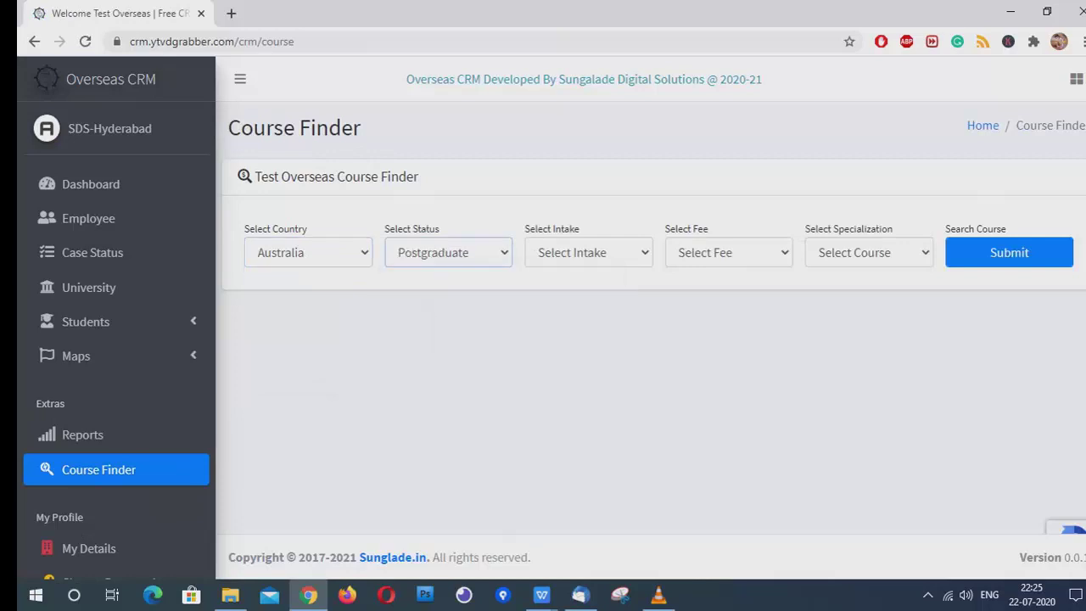
pyautogui.click(588, 252)
pyautogui.click(547, 377)
pyautogui.click(588, 252)
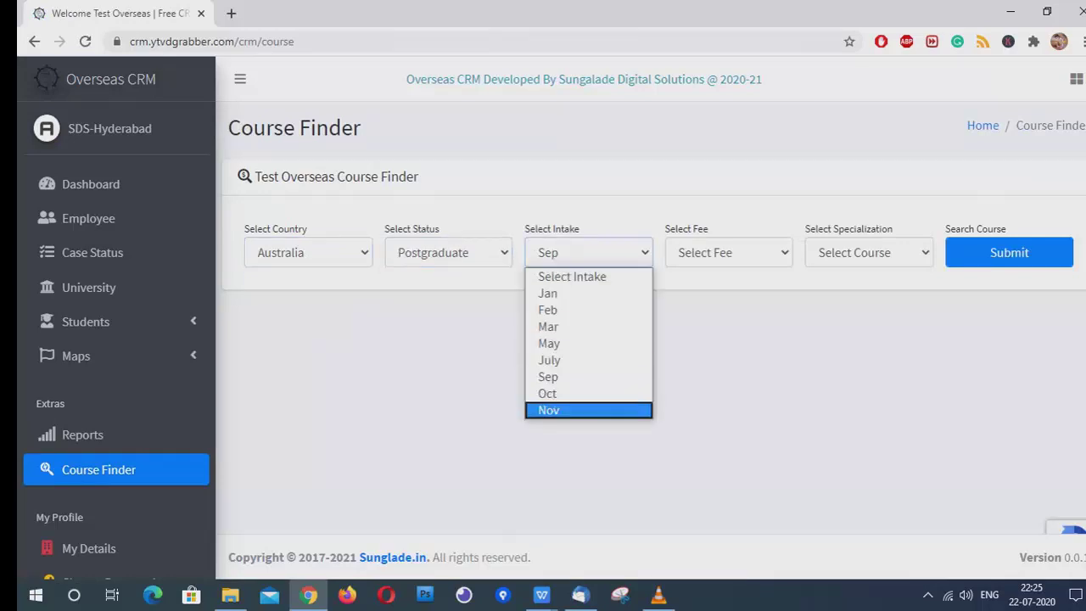
pyautogui.click(547, 408)
pyautogui.click(868, 252)
pyautogui.click(848, 293)
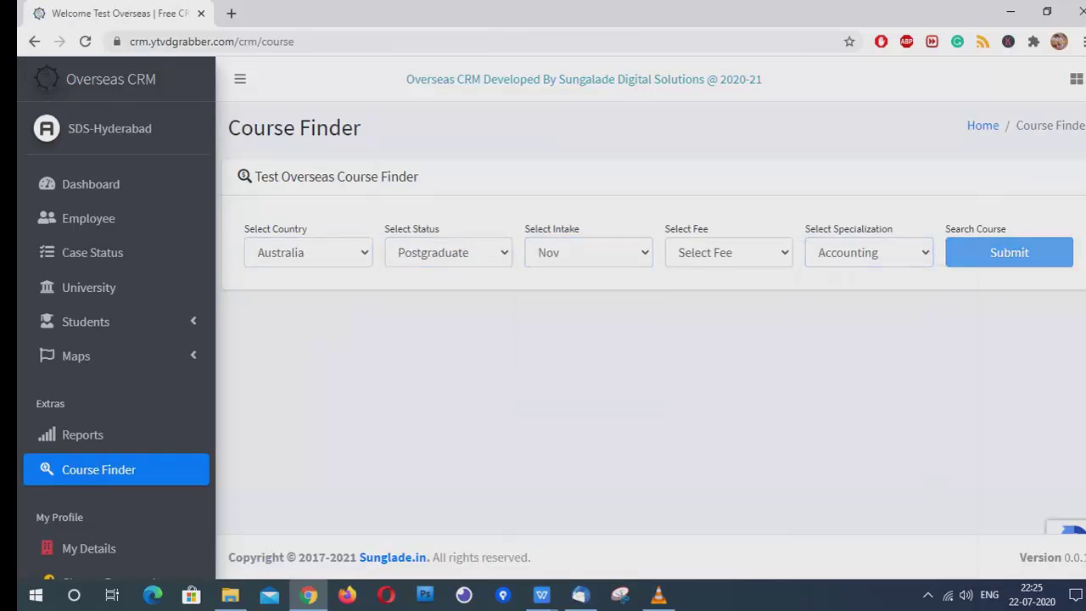
pyautogui.click(1009, 252)
pyautogui.scroll(-1, 652, 323)
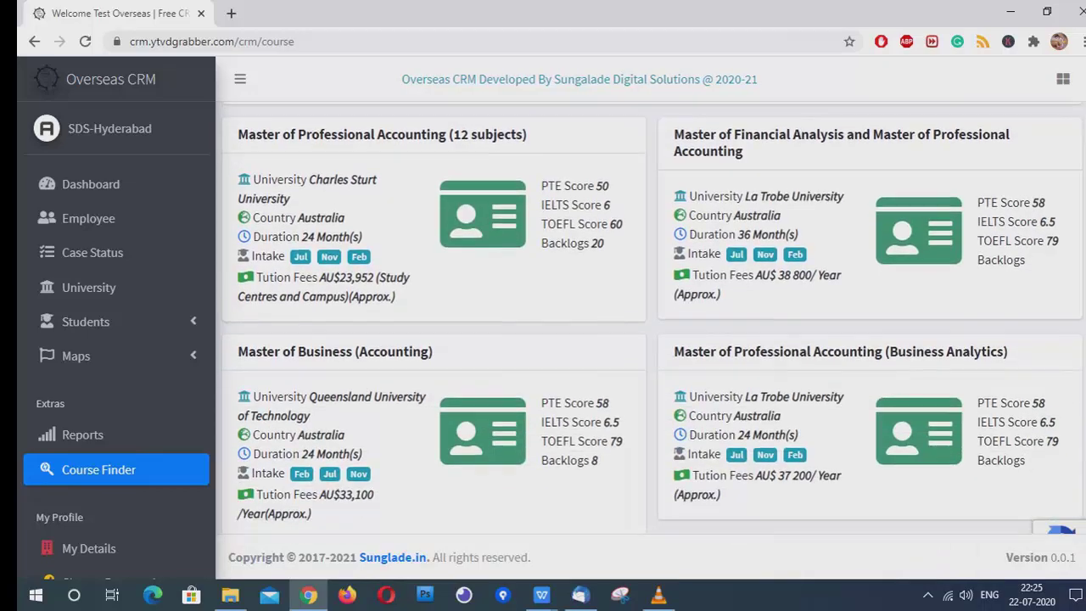
pyautogui.scroll(-3, 652, 322)
pyautogui.scroll(5, 652, 323)
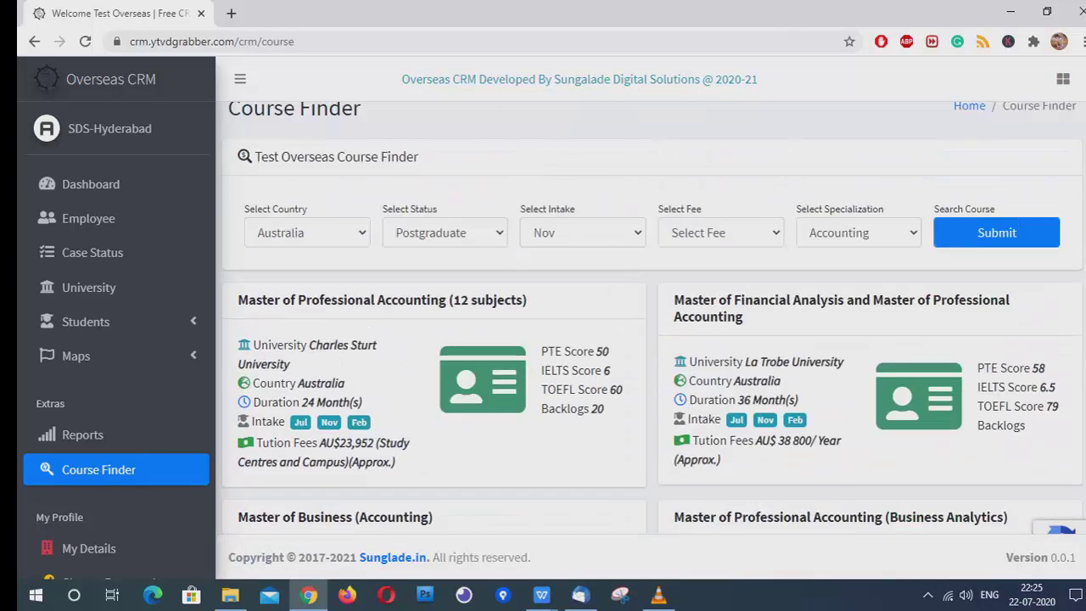
# Rerun the search with fee ranges 10,000-20,000, 20,000-40,000 and 40,000-80,000
pyautogui.click(720, 233)
pyautogui.click(721, 289)
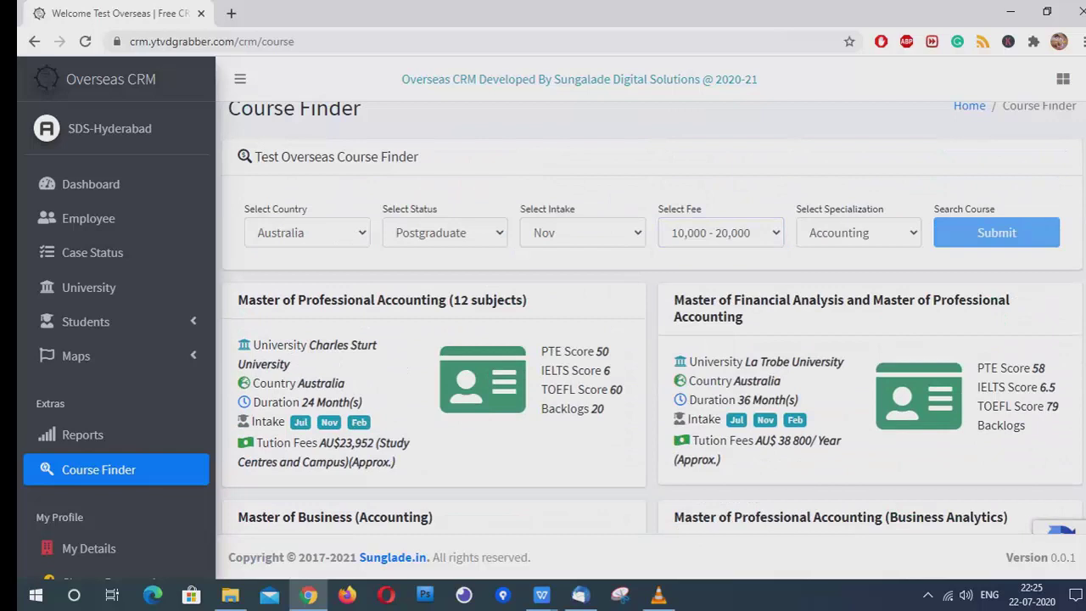
pyautogui.click(996, 233)
pyautogui.click(728, 252)
pyautogui.click(728, 325)
pyautogui.click(1009, 252)
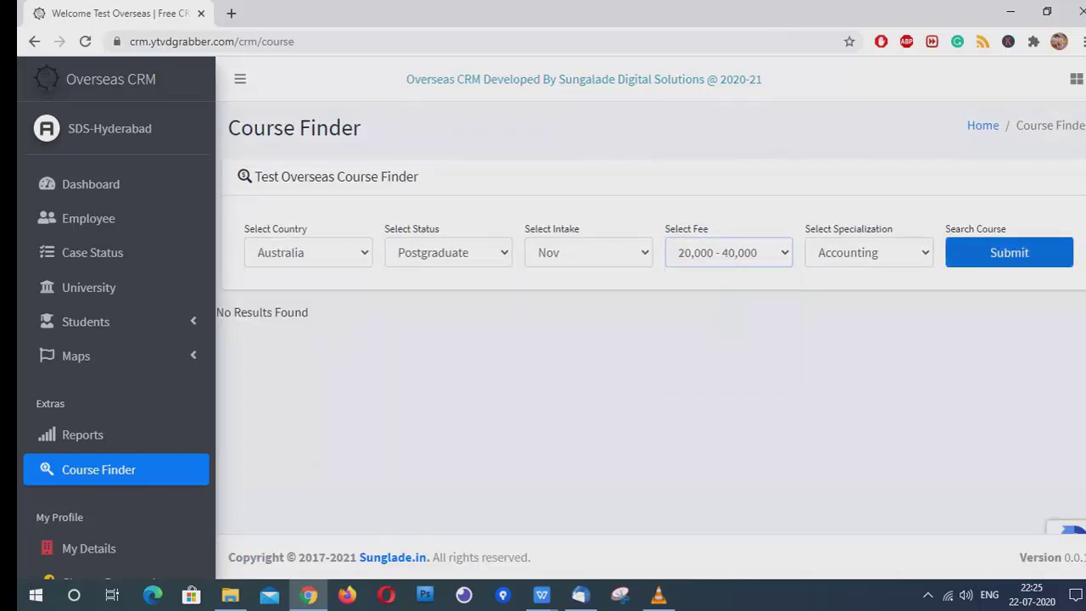
pyautogui.scroll(-3, 652, 319)
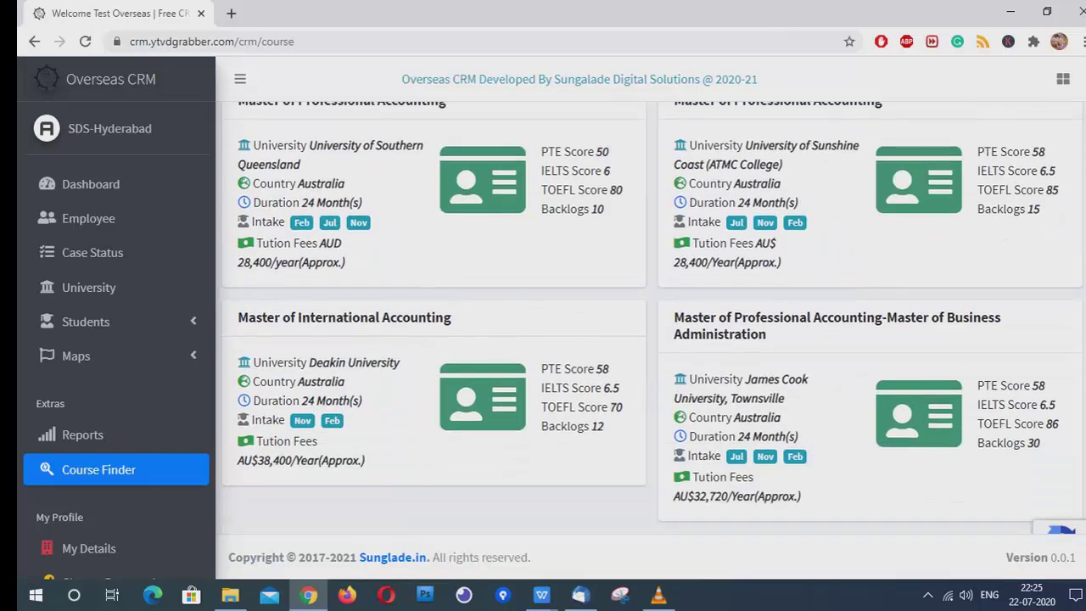
pyautogui.scroll(3, 652, 318)
pyautogui.click(720, 252)
pyautogui.click(711, 342)
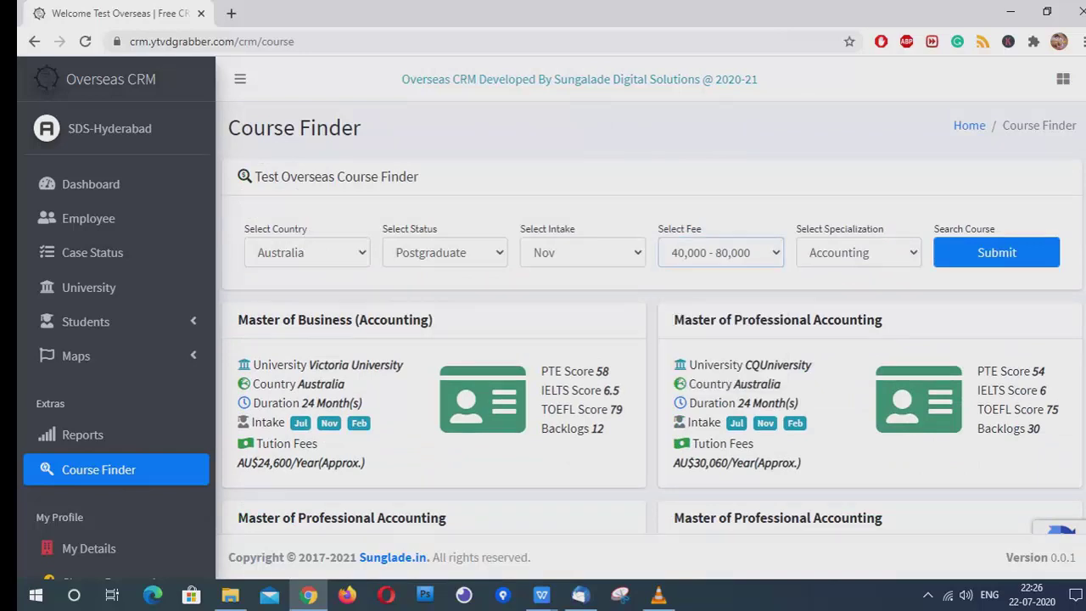
pyautogui.click(996, 252)
pyautogui.scroll(-3, 652, 318)
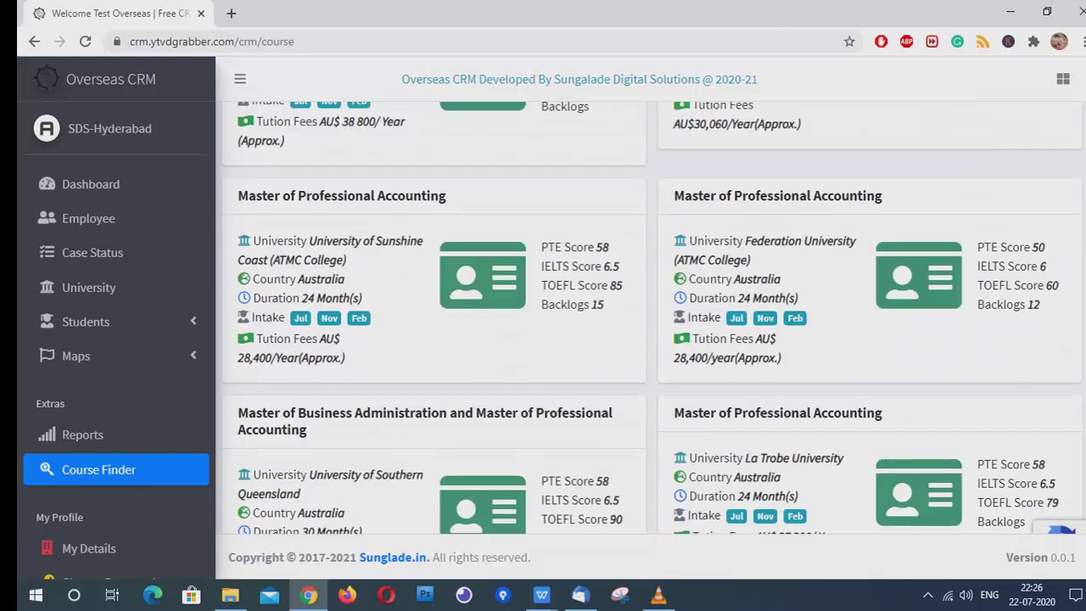
pyautogui.scroll(3, 652, 318)
# Search with the 80,000-120,000 fee range, then return to 20,000-40,000
pyautogui.click(721, 252)
pyautogui.click(713, 360)
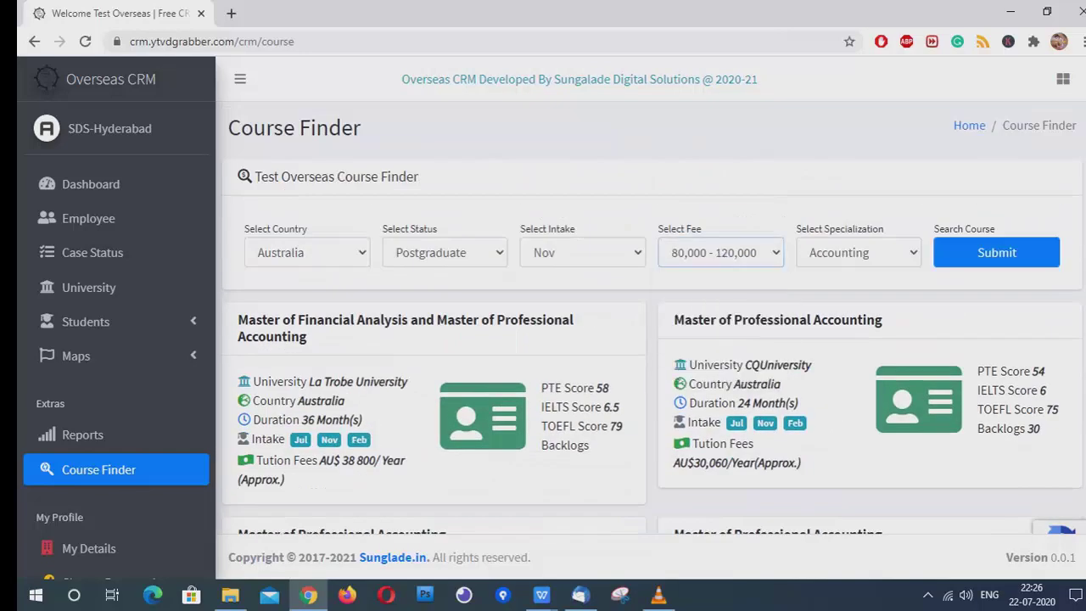
pyautogui.click(997, 252)
pyautogui.click(728, 252)
pyautogui.click(718, 326)
pyautogui.click(1009, 252)
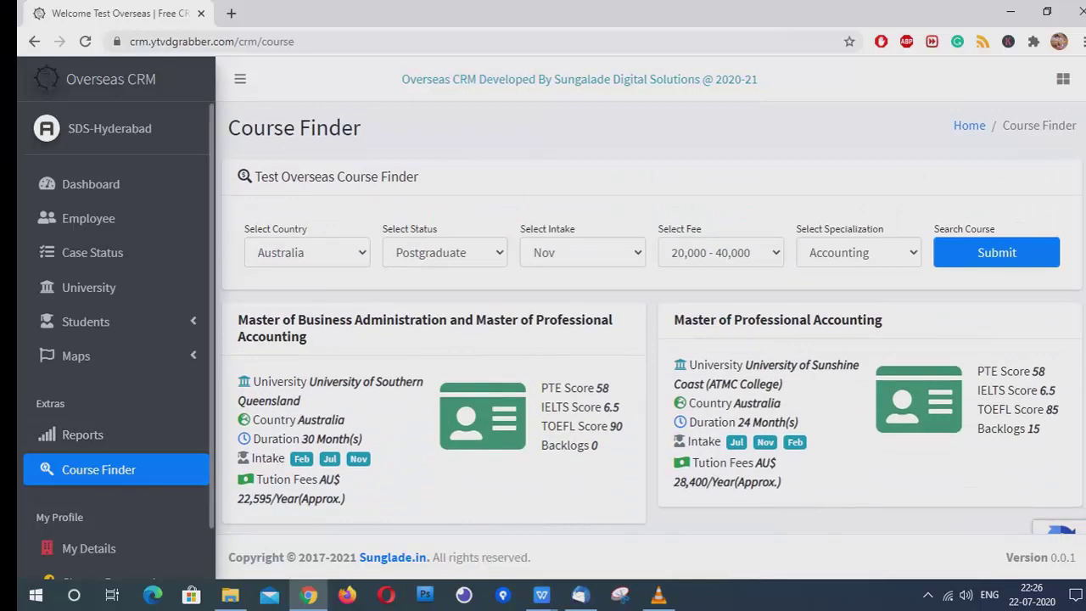
pyautogui.click(996, 252)
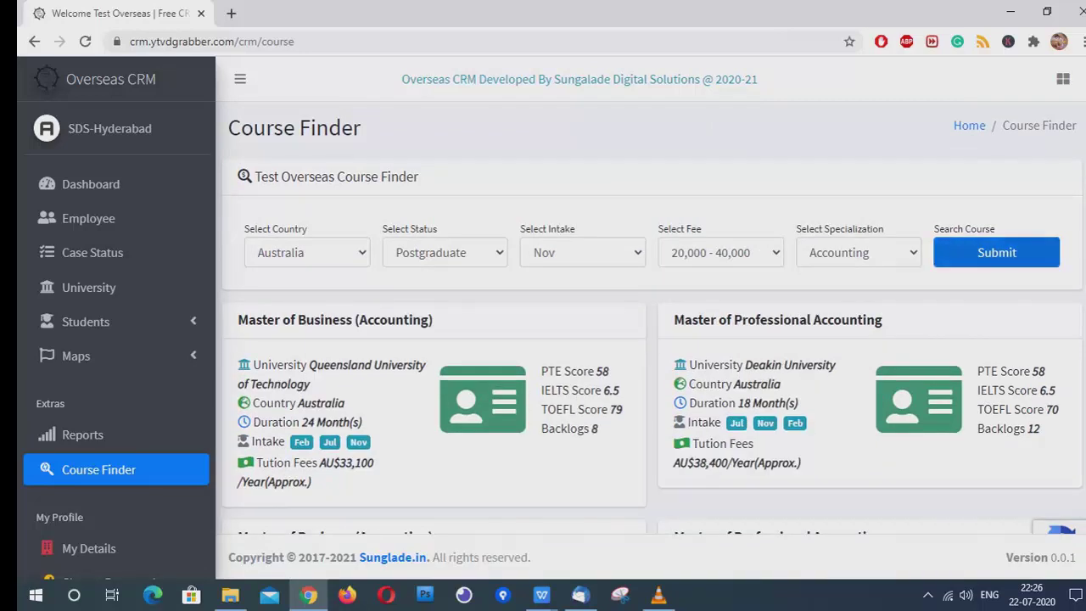
pyautogui.scroll(-5, 651, 322)
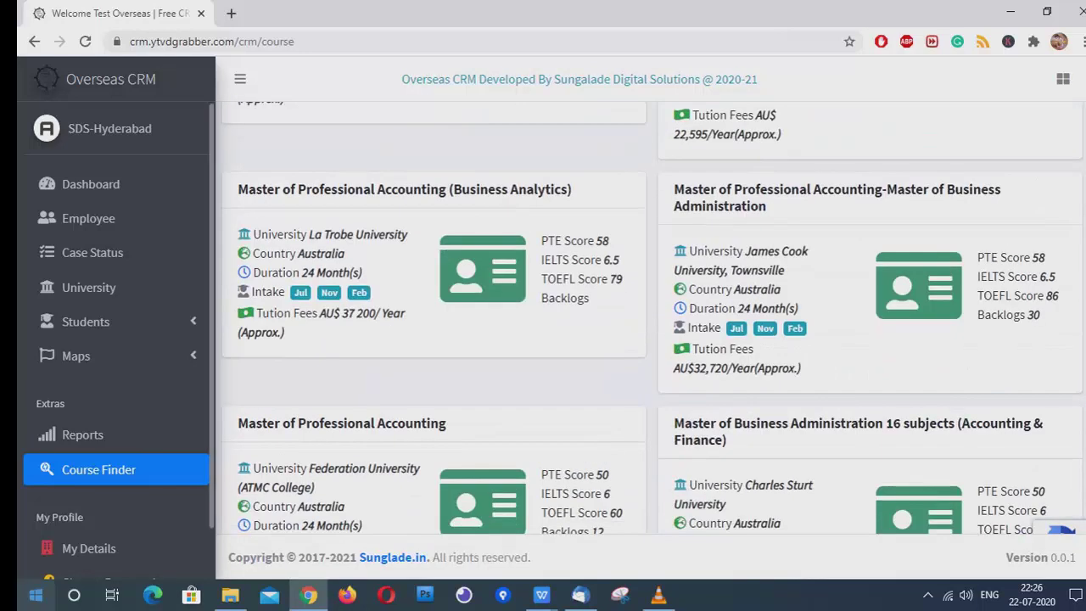
# View the My Details and Change Password pages, then log out
pyautogui.click(89, 548)
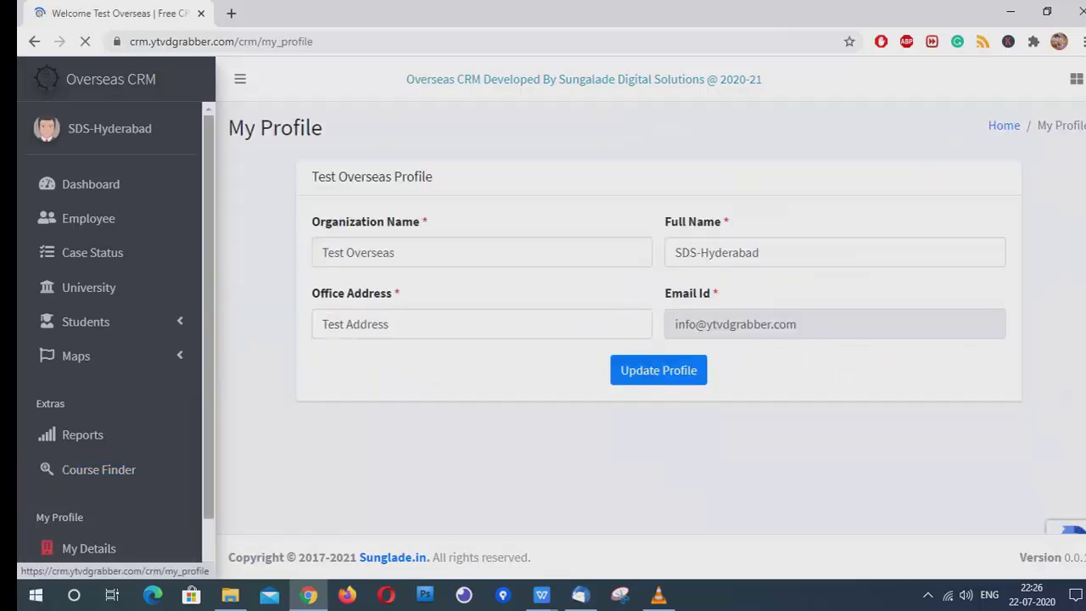
pyautogui.scroll(-1, 94, 543)
pyautogui.click(109, 527)
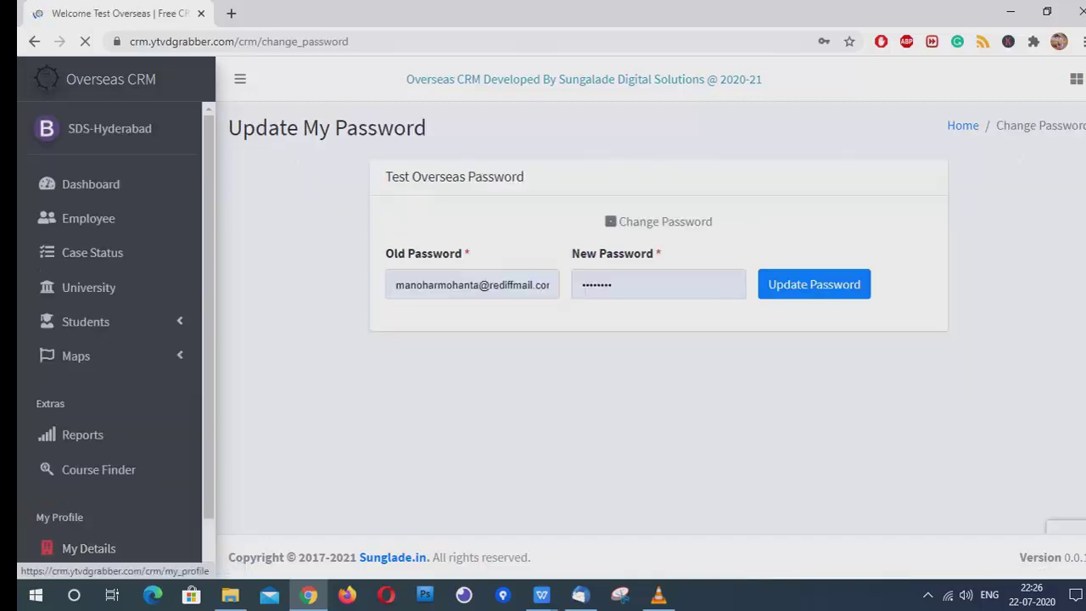
pyautogui.scroll(-1, 93, 543)
pyautogui.click(81, 561)
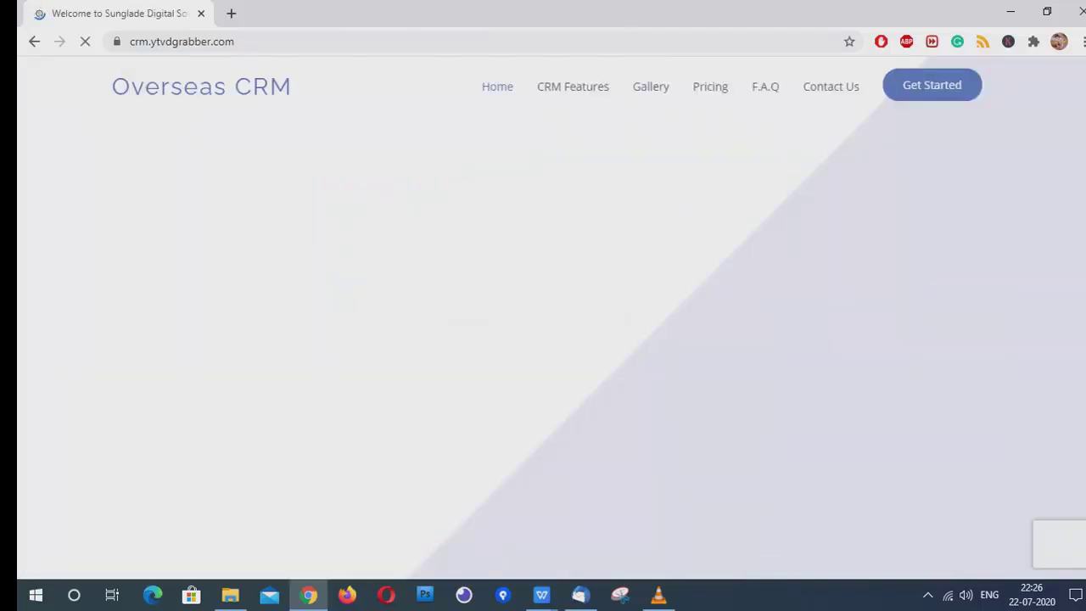
# Go to the employee sign-in page and fill the login from the saved credentials
pyautogui.click(312, 396)
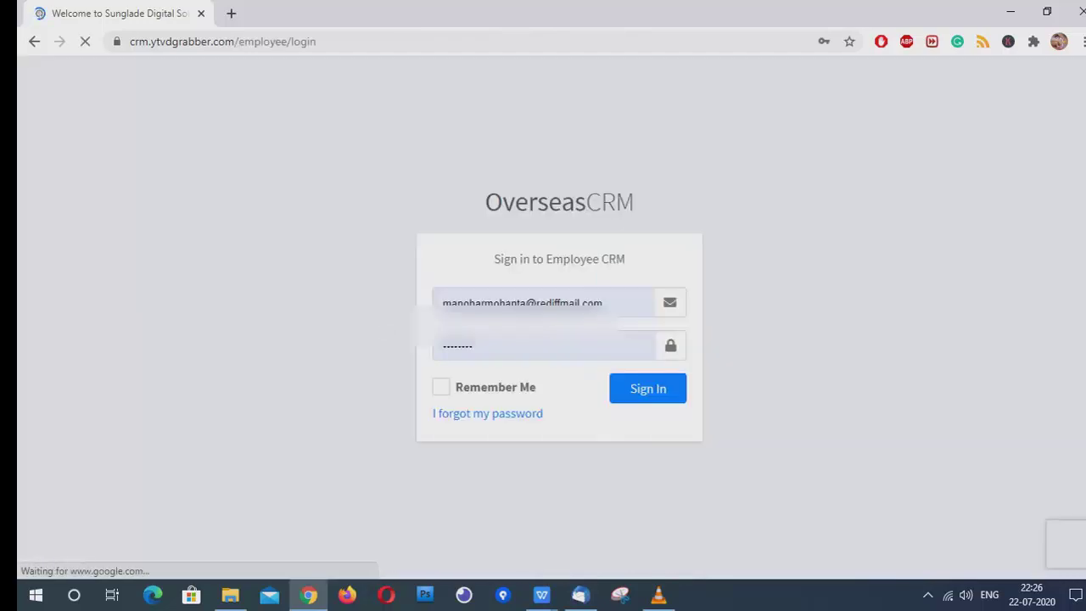
pyautogui.click(509, 302)
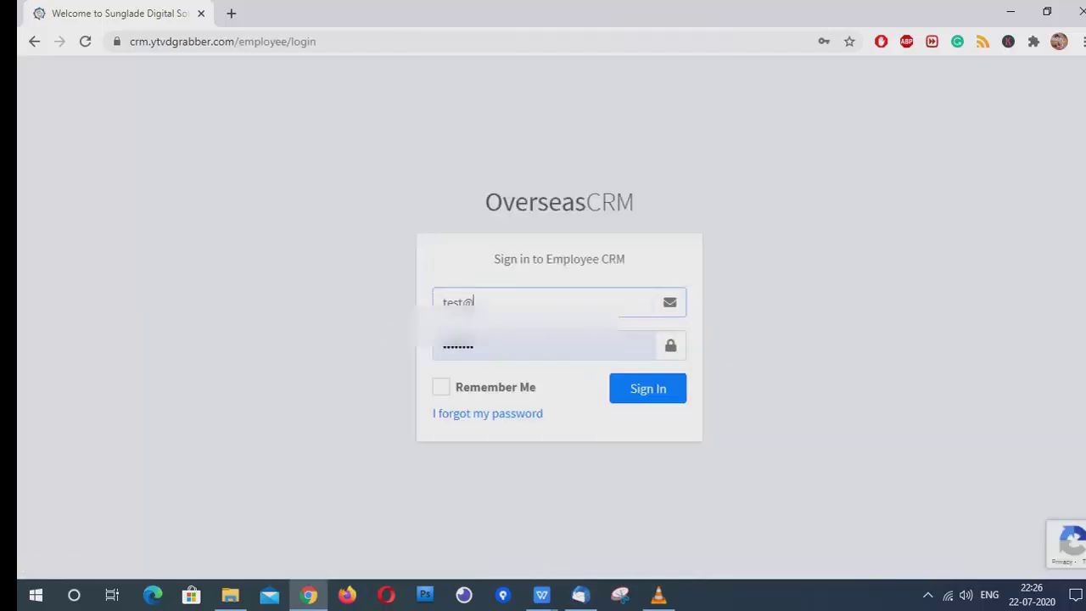
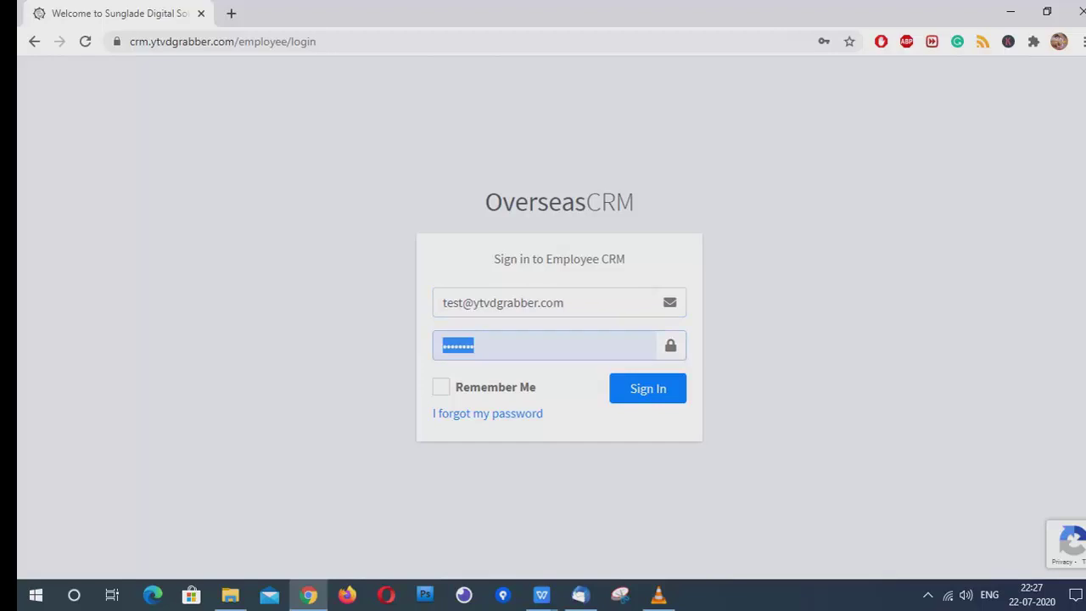
pyautogui.press('Down')
pyautogui.press('Return')
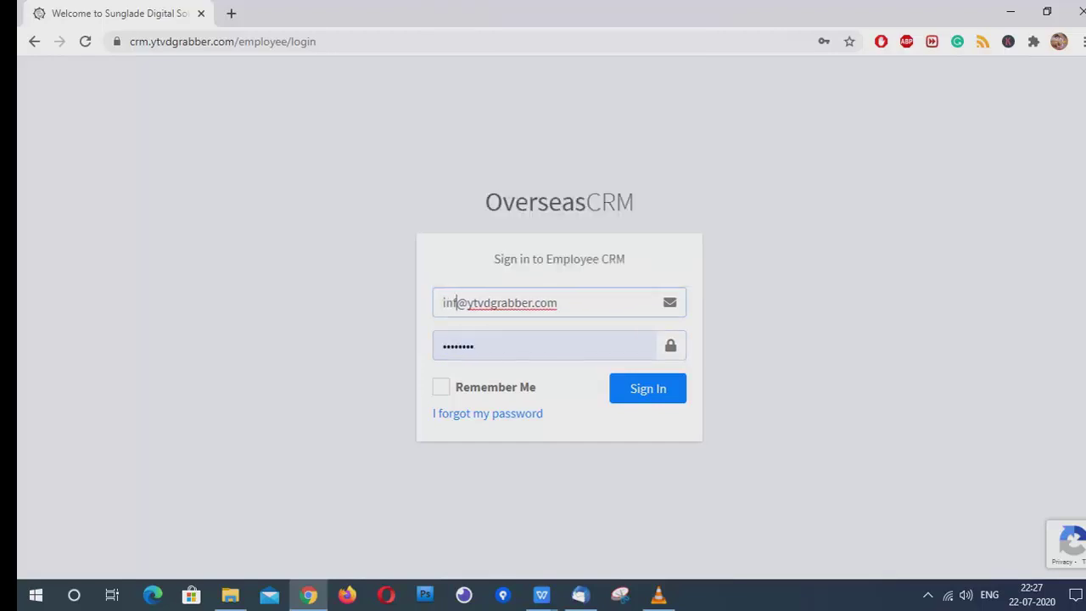
pyautogui.press('BackSpace')
pyautogui.press('BackSpace')
pyautogui.press('BackSpace')
pyautogui.press('BackSpace')
pyautogui.press('BackSpace')
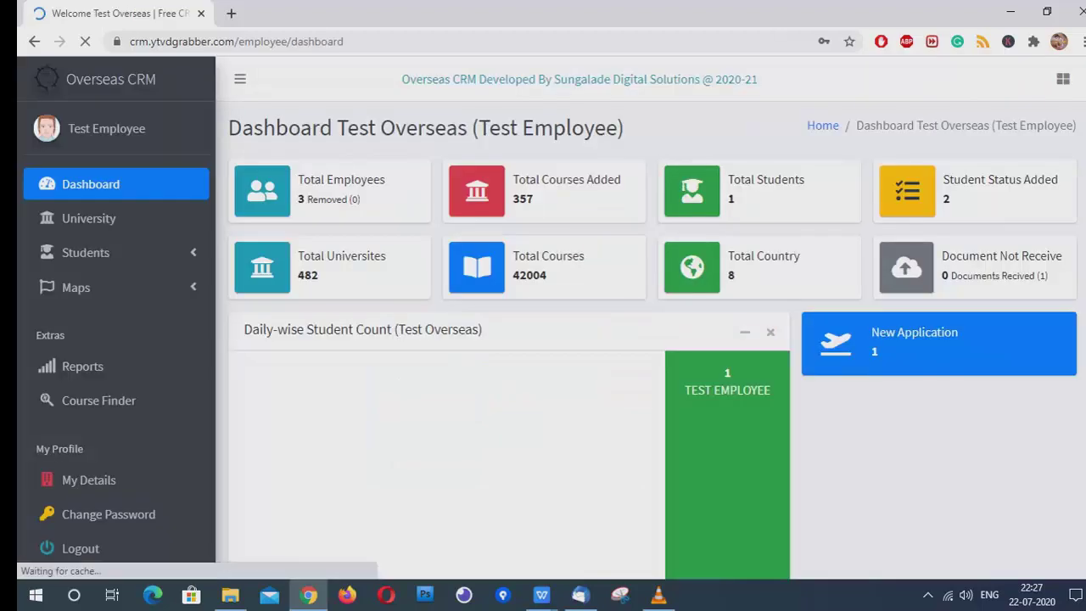
# Browse the dashboard, University list, View Students and Add Students pages, ending on the USA Map
pyautogui.scroll(-2, 651, 340)
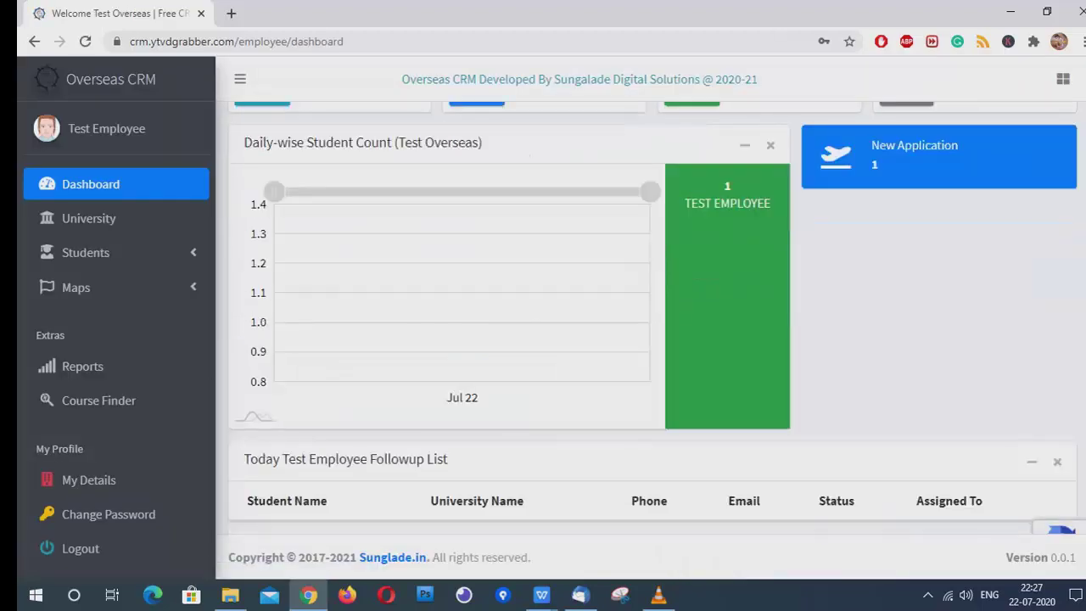
pyautogui.scroll(3, 654, 330)
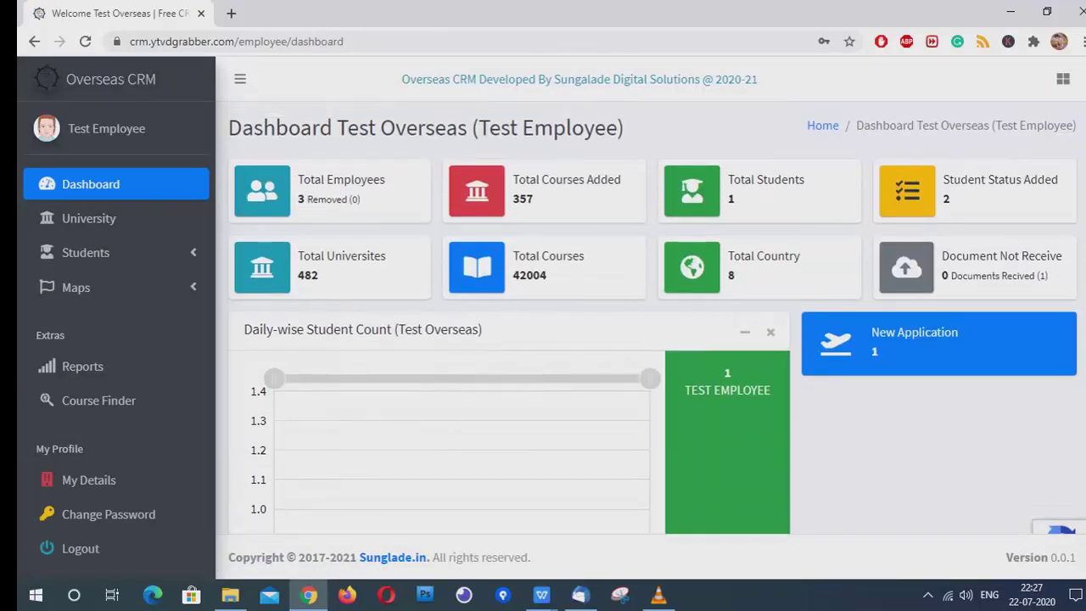
pyautogui.click(88, 218)
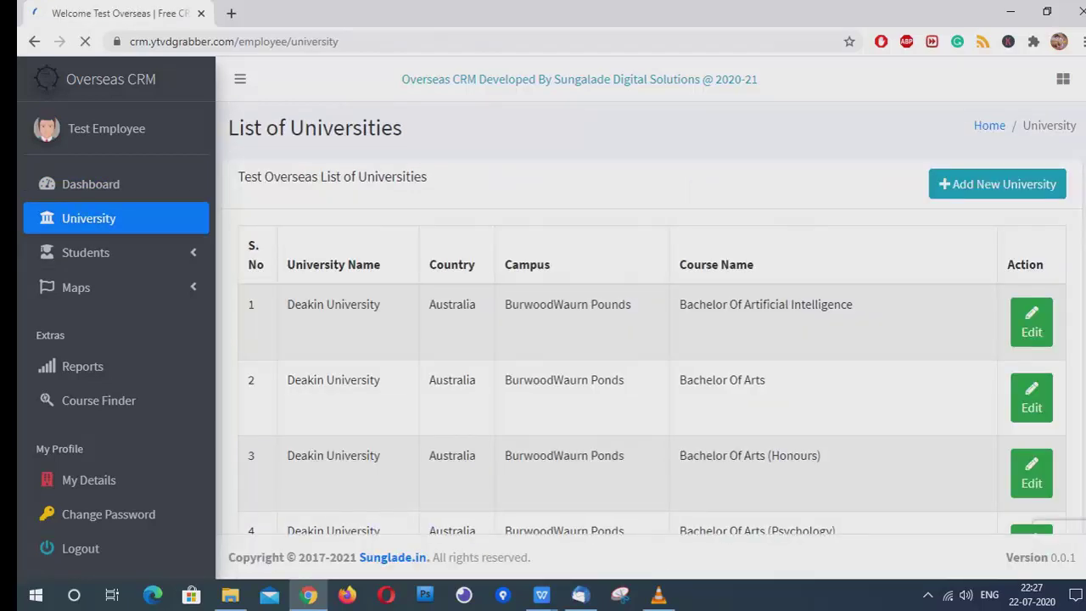
pyautogui.click(86, 252)
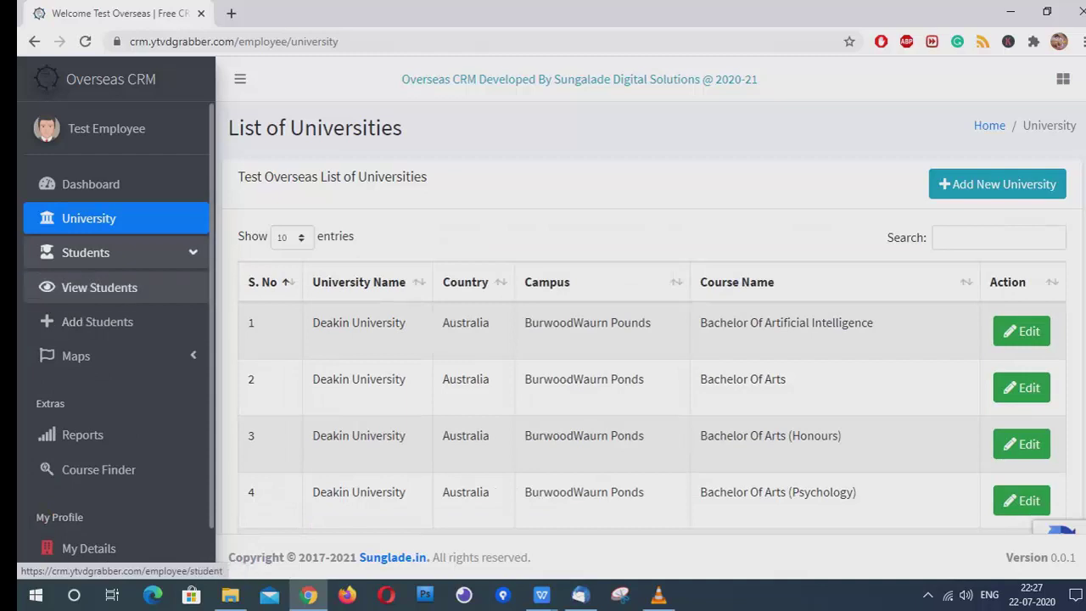
pyautogui.click(95, 288)
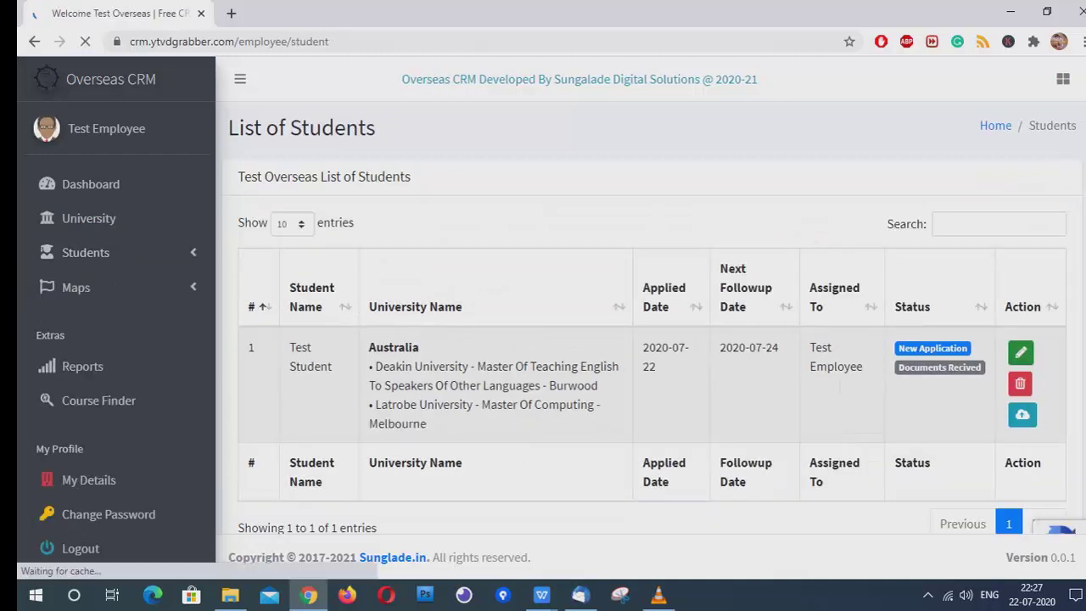
pyautogui.click(97, 322)
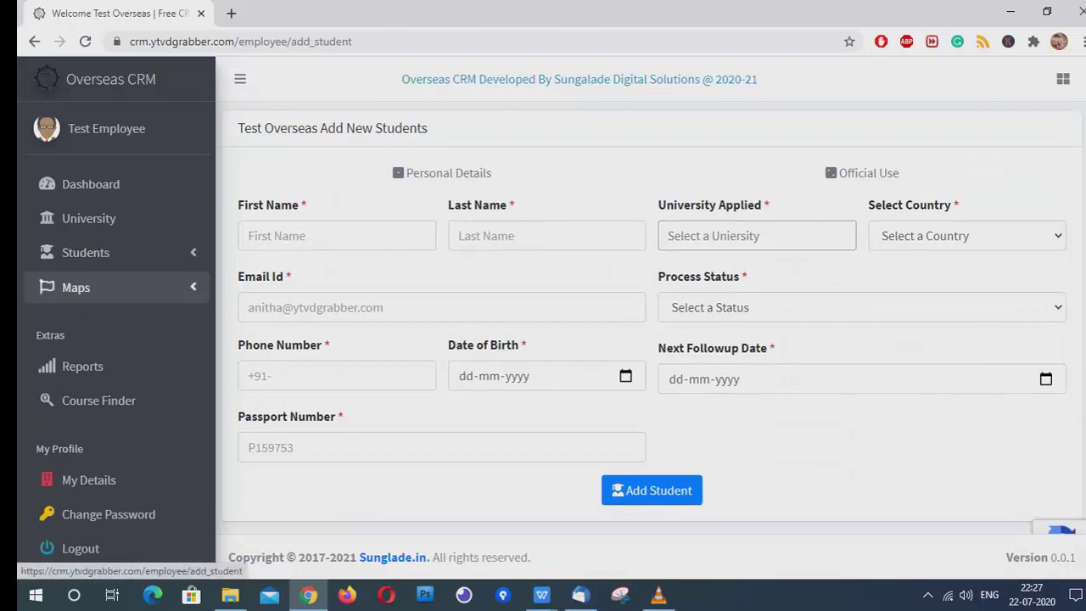
pyautogui.click(75, 287)
pyautogui.click(75, 321)
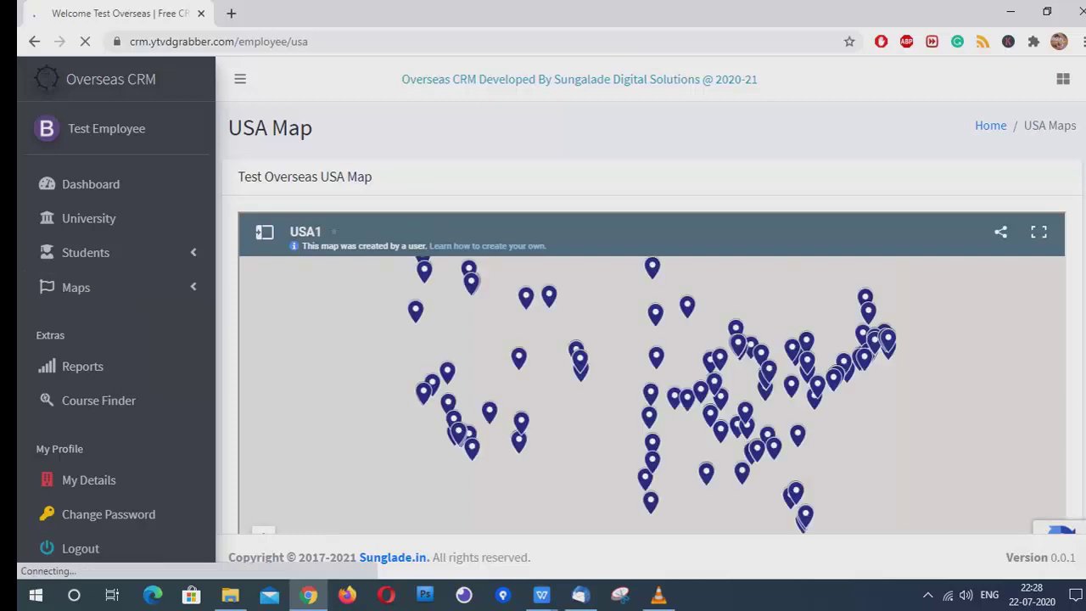
# Open the detail reports page and generate a report of Australian students with New Application status
pyautogui.click(76, 286)
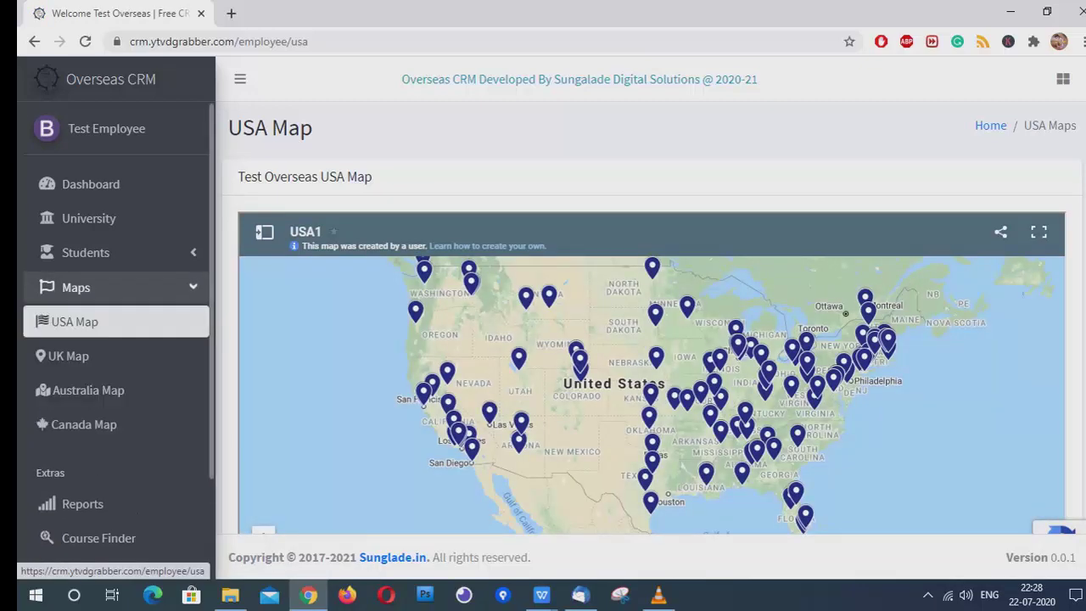
pyautogui.click(82, 503)
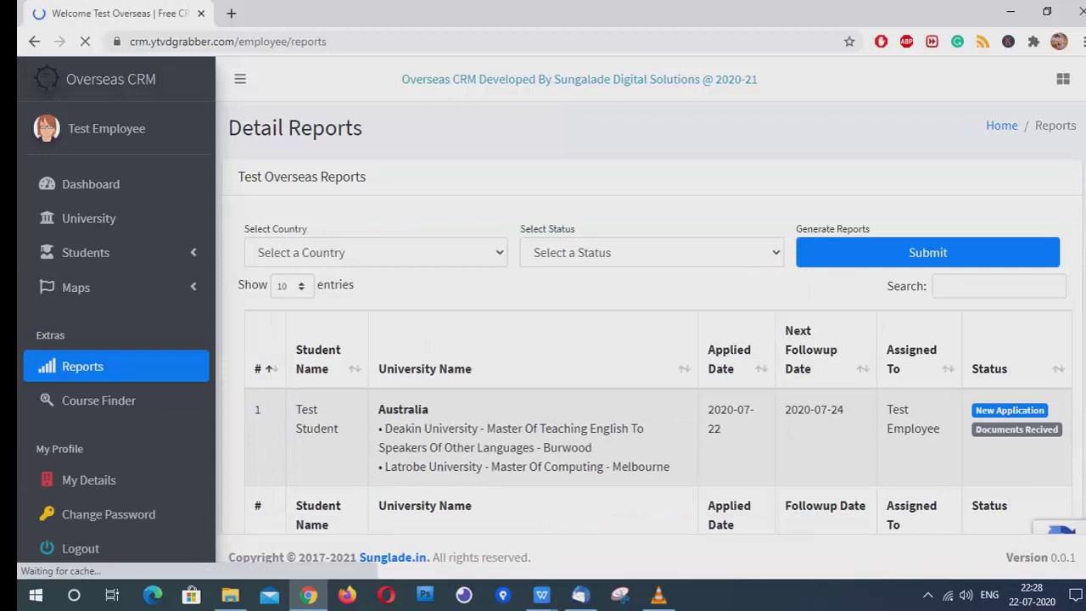
pyautogui.click(376, 252)
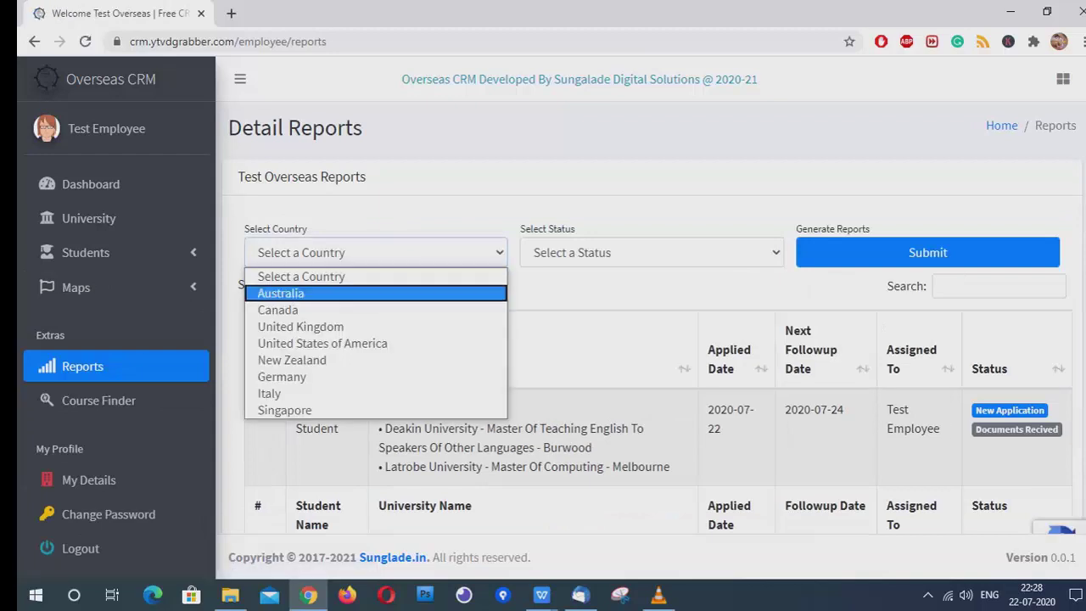
pyautogui.click(365, 289)
pyautogui.click(651, 252)
pyautogui.click(594, 288)
pyautogui.click(927, 252)
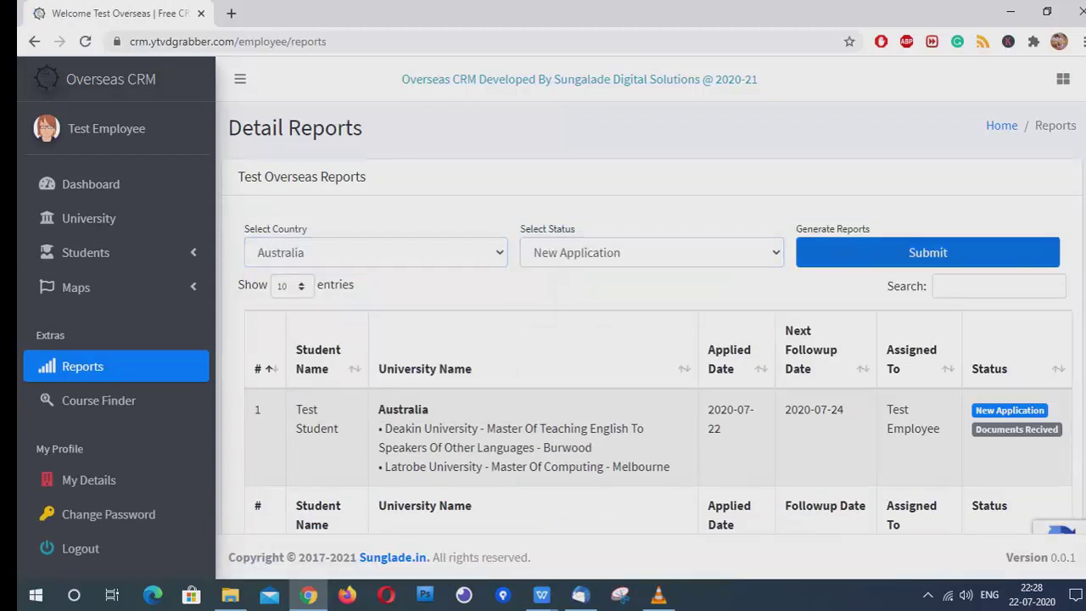
# Regenerate the Australia report with status Offer Recived, then leave for the public landing page
pyautogui.click(652, 252)
pyautogui.click(582, 308)
pyautogui.click(928, 252)
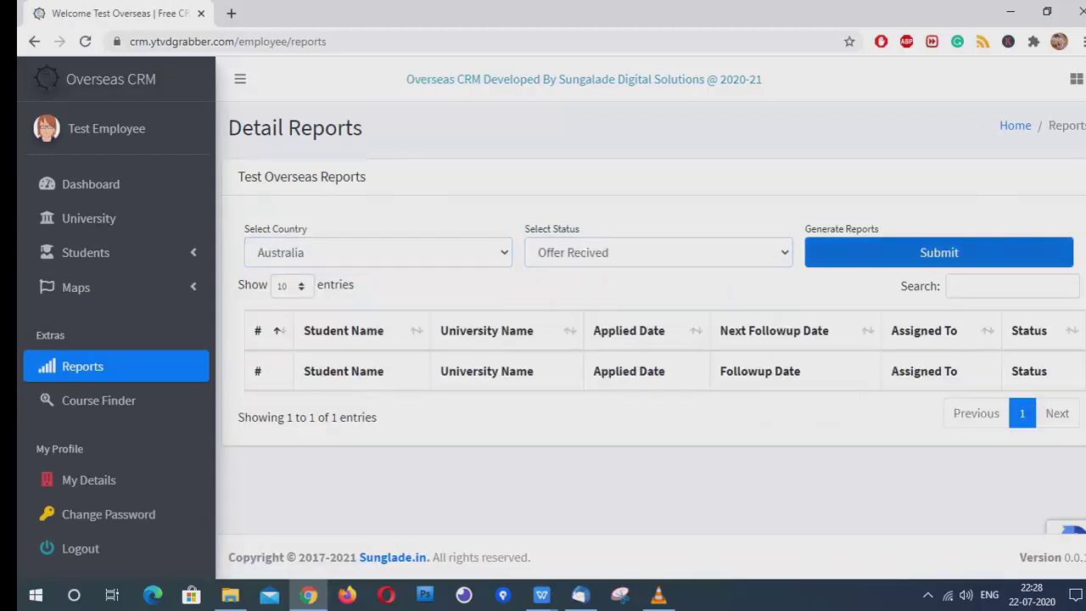
pyautogui.click(98, 399)
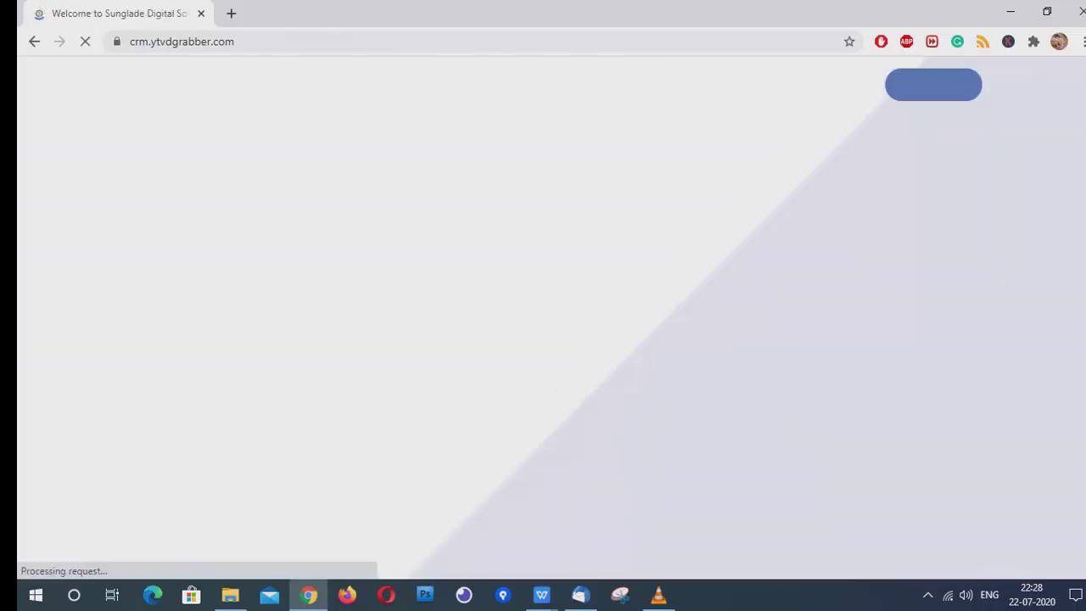